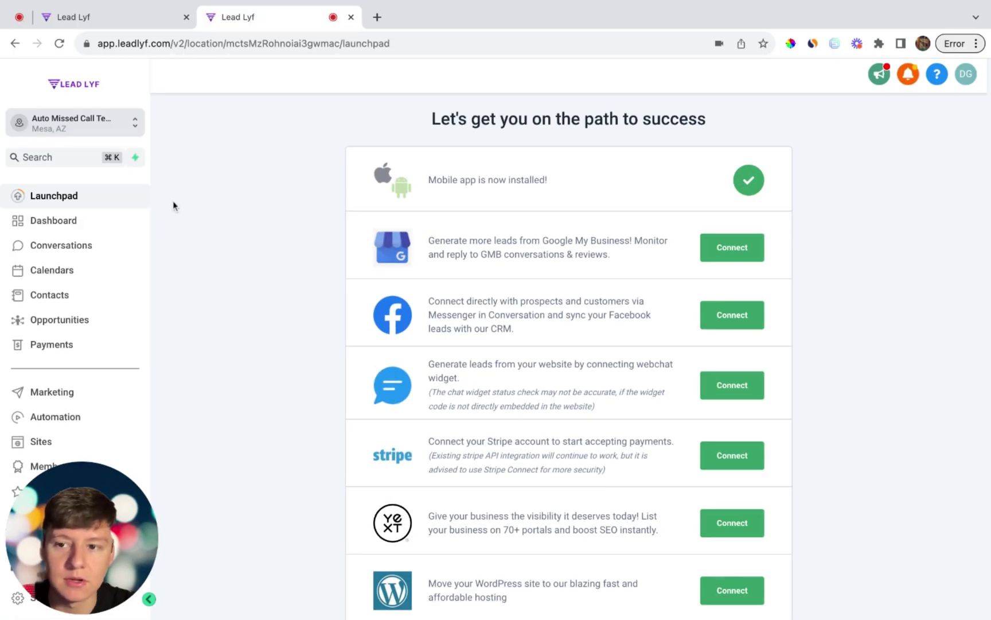
Step: Enable the missed call text back option in the Business Profile settings
{"action": "left_click", "coordinate": [86, 598]}
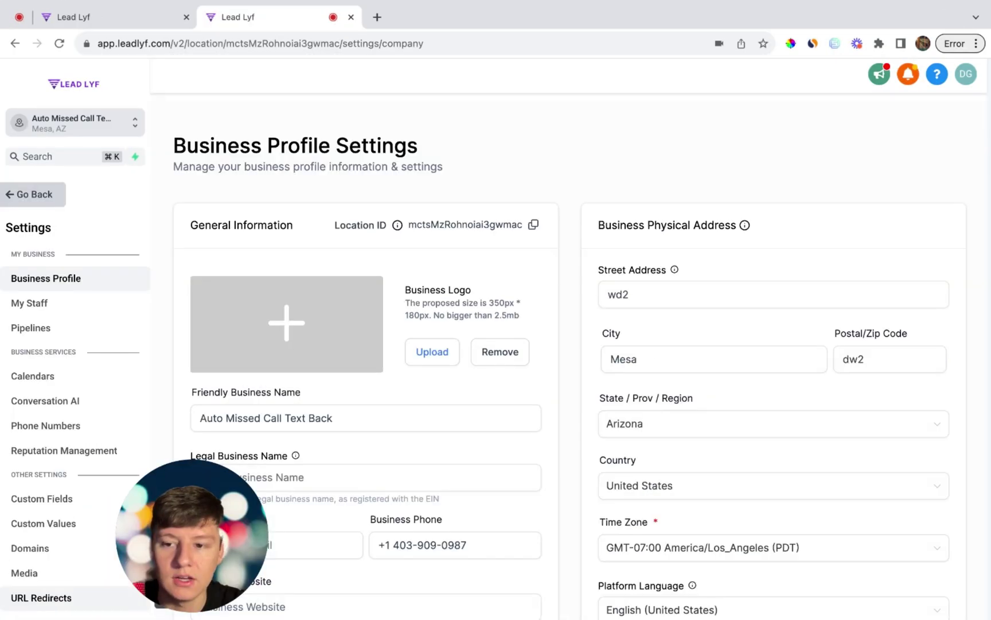
{"action": "scroll", "coordinate": [462, 407], "scroll_direction": "down", "scroll_amount": 20}
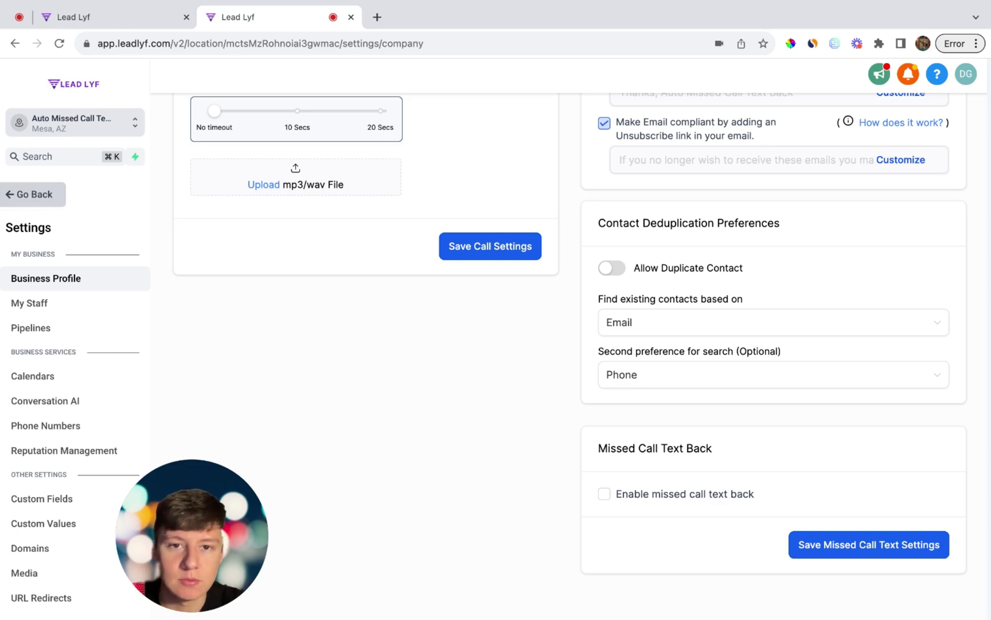
{"action": "left_click", "coordinate": [605, 494]}
{"action": "scroll", "coordinate": [669, 488], "scroll_direction": "down", "scroll_amount": 2}
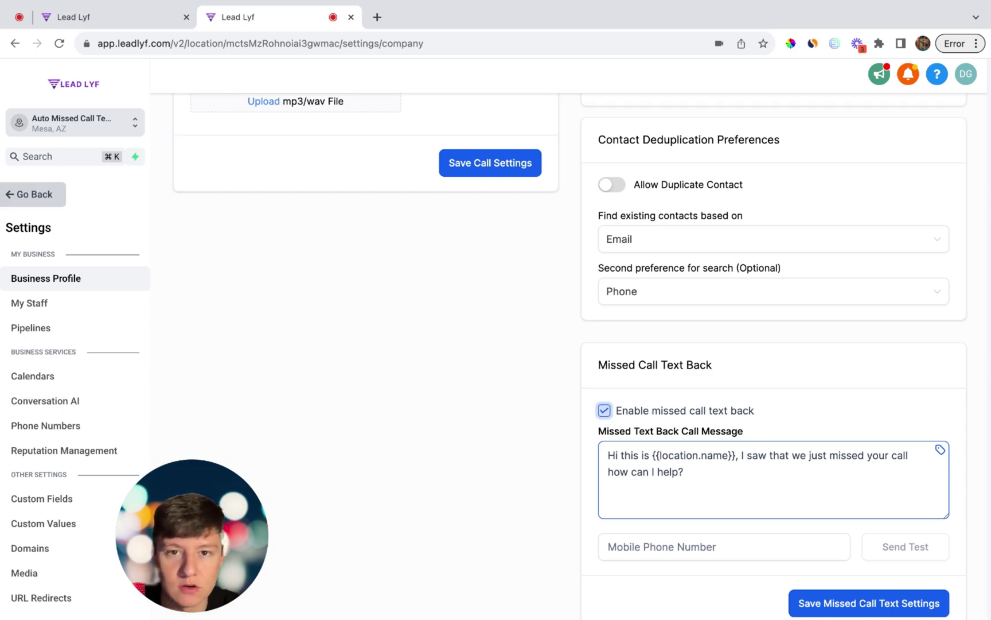
Step: Create an automation workflow from the "Recipe - Auto Missed Call Text-Back" template
{"action": "left_click", "coordinate": [56, 198]}
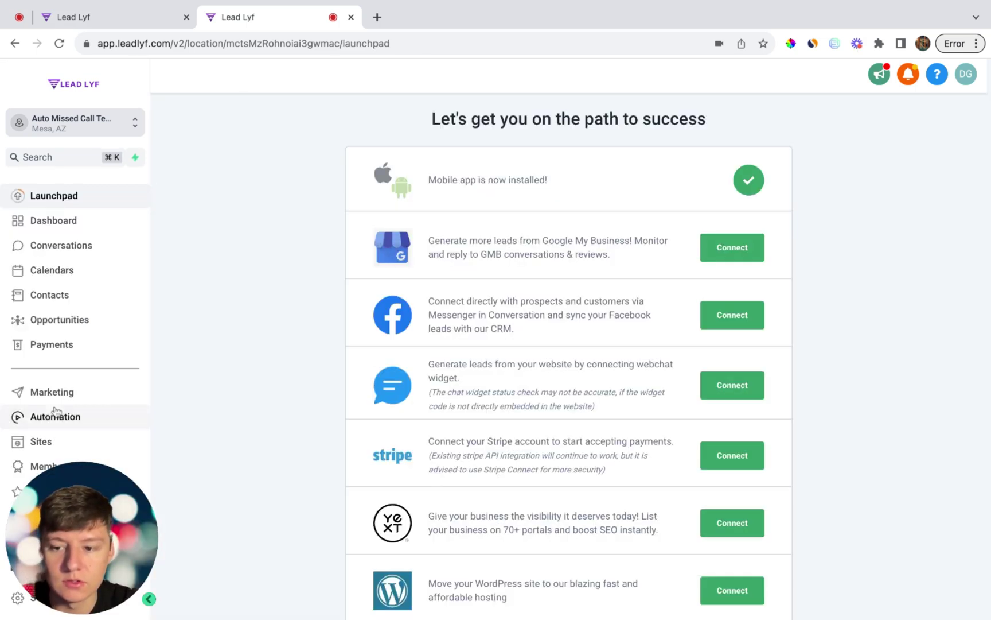
{"action": "left_click", "coordinate": [56, 413]}
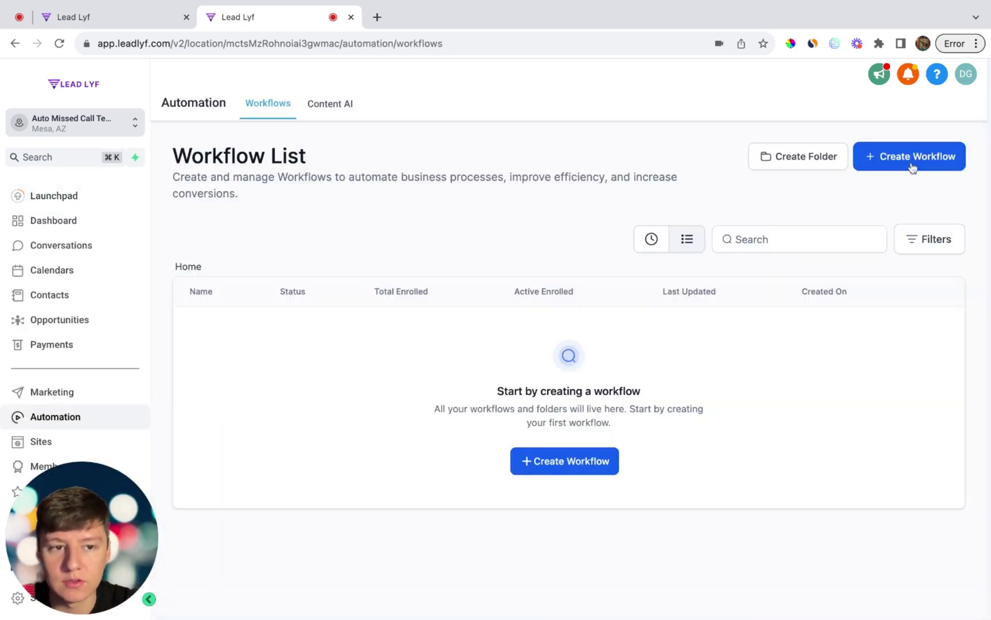
{"action": "left_click", "coordinate": [912, 167]}
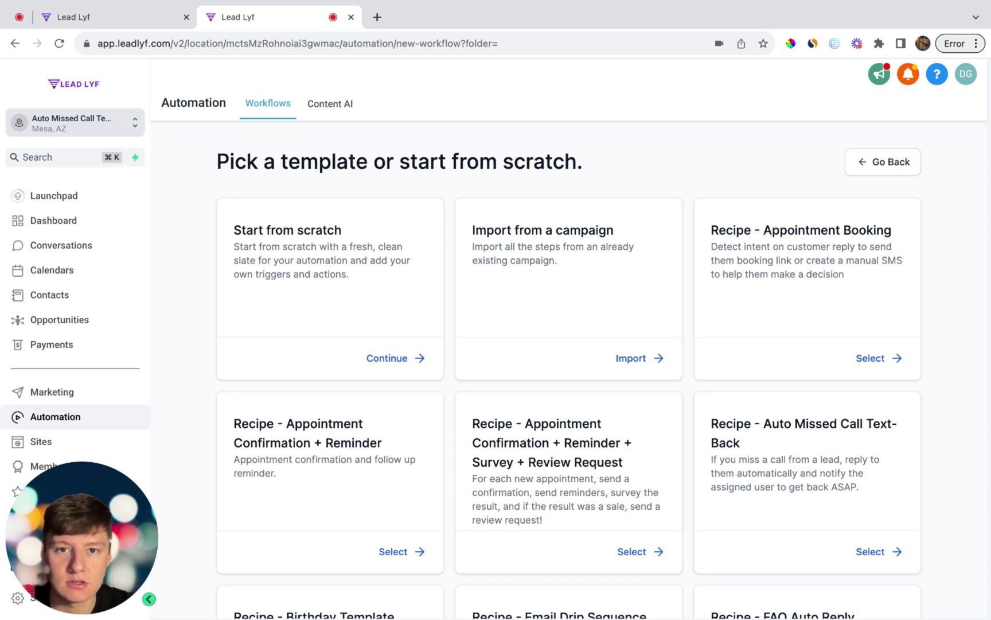
{"action": "left_click", "coordinate": [870, 552]}
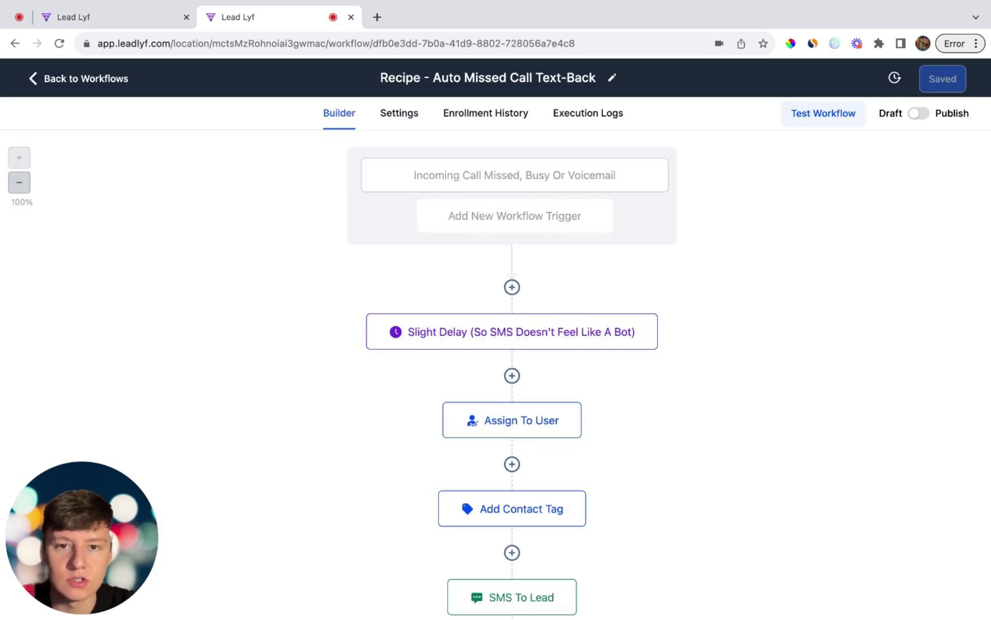
Step: Review the recipe workflow's trigger and sequence of actions, including the message in the SMS To Lead action
{"action": "scroll", "coordinate": [512, 373], "scroll_direction": "down", "scroll_amount": 3}
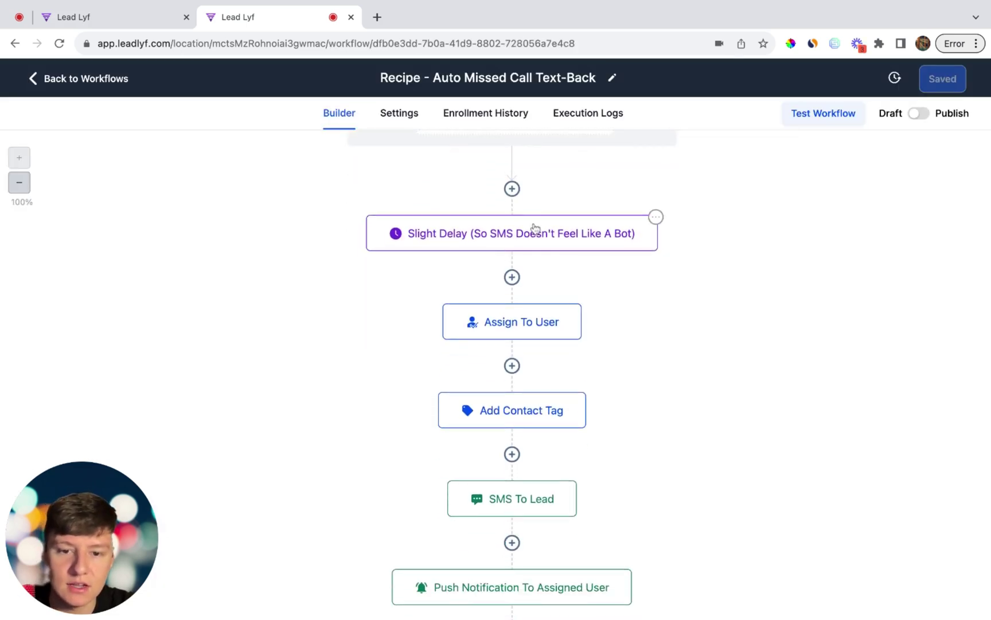
{"action": "scroll", "coordinate": [516, 330], "scroll_direction": "down", "scroll_amount": 5}
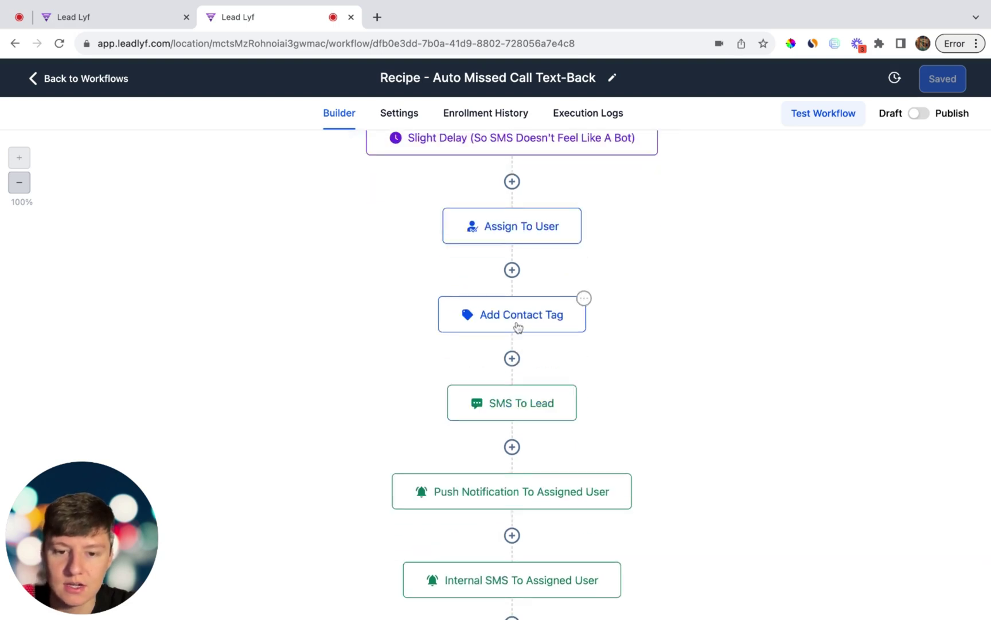
{"action": "left_click", "coordinate": [532, 325]}
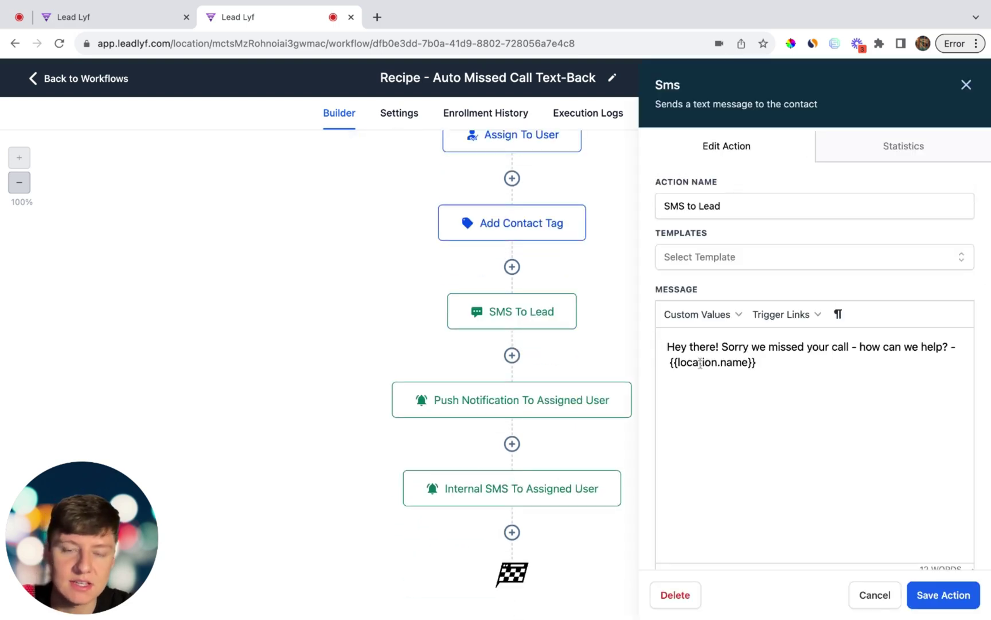
{"action": "left_click", "coordinate": [495, 436]}
{"action": "scroll", "coordinate": [731, 483], "scroll_direction": "up", "scroll_amount": 3}
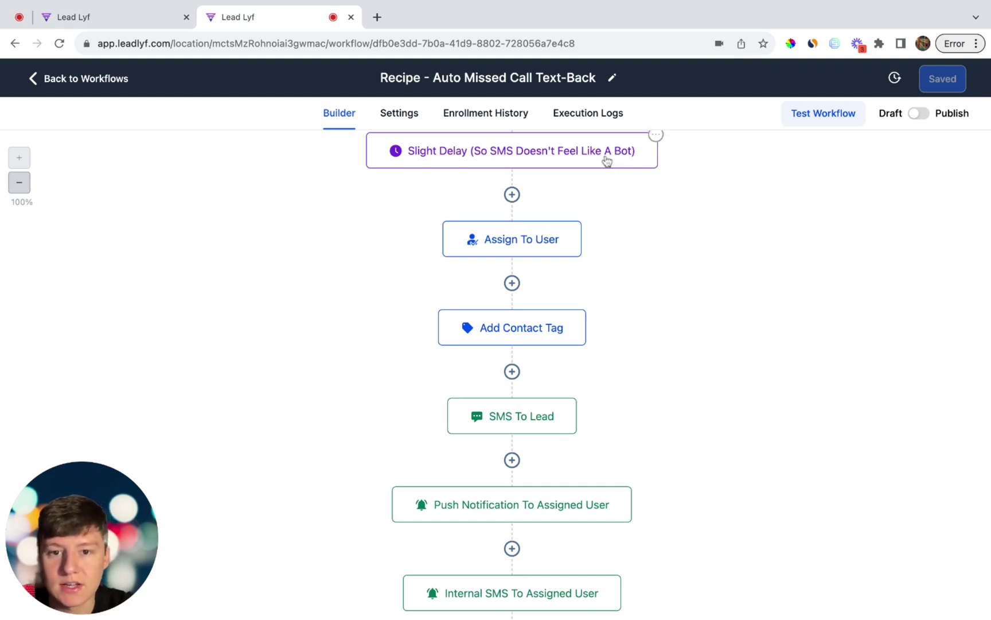
{"action": "scroll", "coordinate": [537, 322], "scroll_direction": "down", "scroll_amount": 3}
{"action": "scroll", "coordinate": [538, 369], "scroll_direction": "down", "scroll_amount": 1}
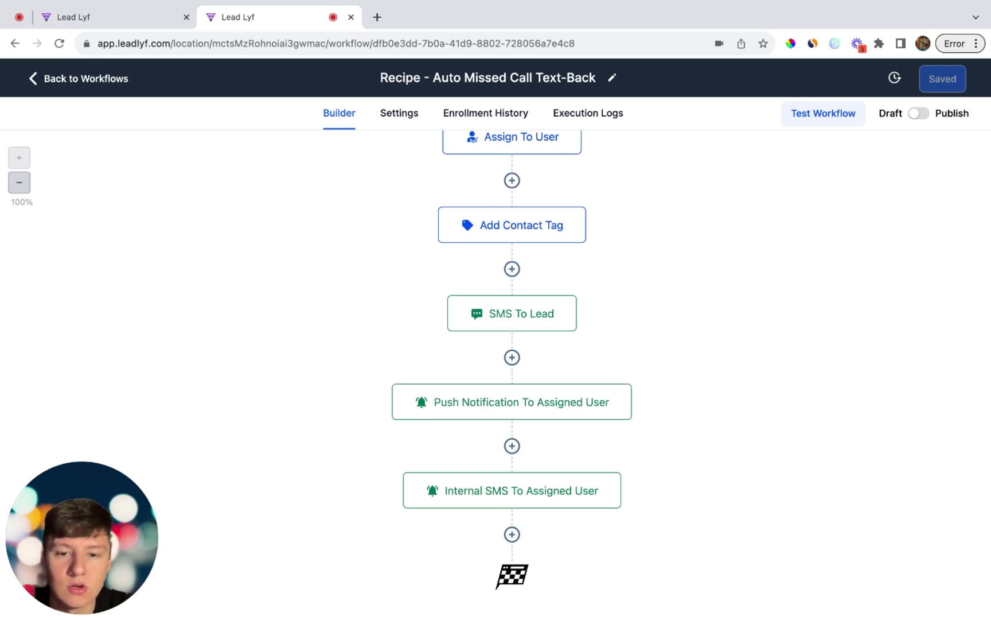
{"action": "scroll", "coordinate": [511, 372], "scroll_direction": "up", "scroll_amount": 10}
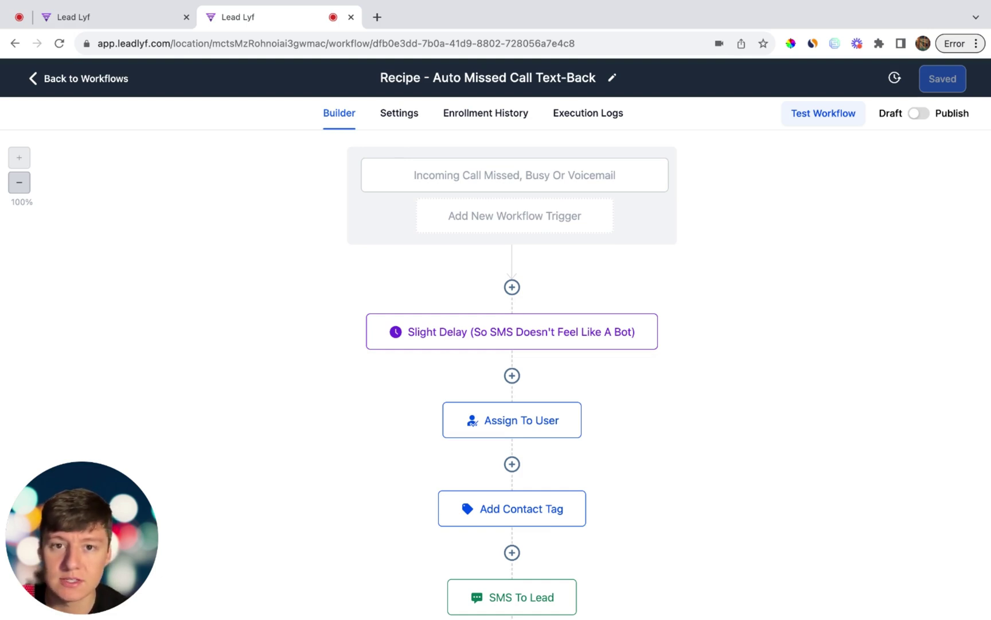
{"action": "scroll", "coordinate": [560, 581], "scroll_direction": "down", "scroll_amount": 3}
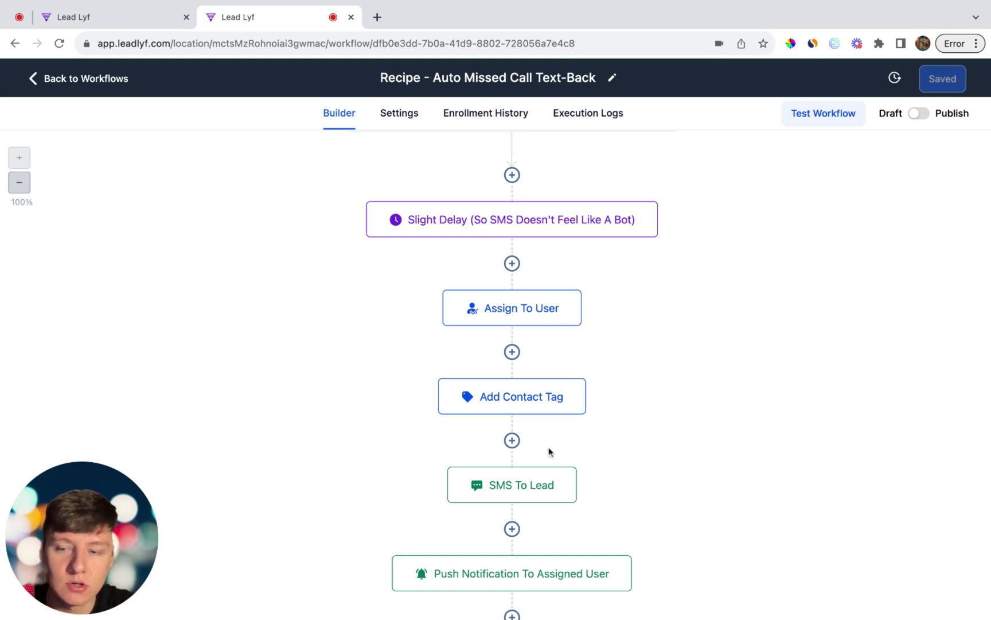
Step: Start adding a United States phone number in the phone system settings and choose the Fort Lauderdale, FL number
{"action": "left_click", "coordinate": [100, 85]}
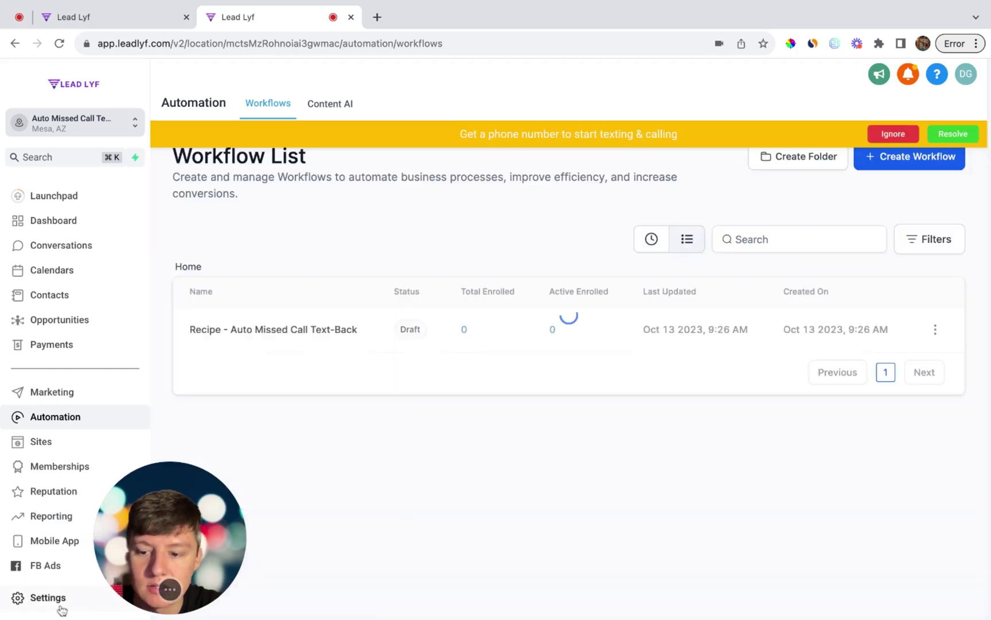
{"action": "left_click", "coordinate": [46, 597]}
{"action": "left_click", "coordinate": [52, 427]}
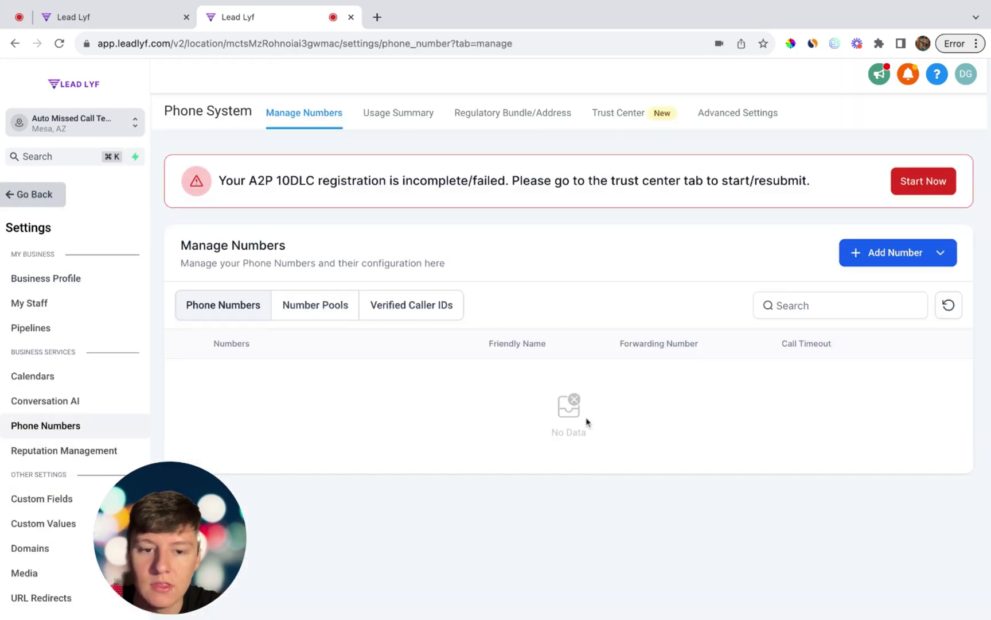
{"action": "left_click", "coordinate": [893, 261]}
{"action": "left_click", "coordinate": [916, 134]}
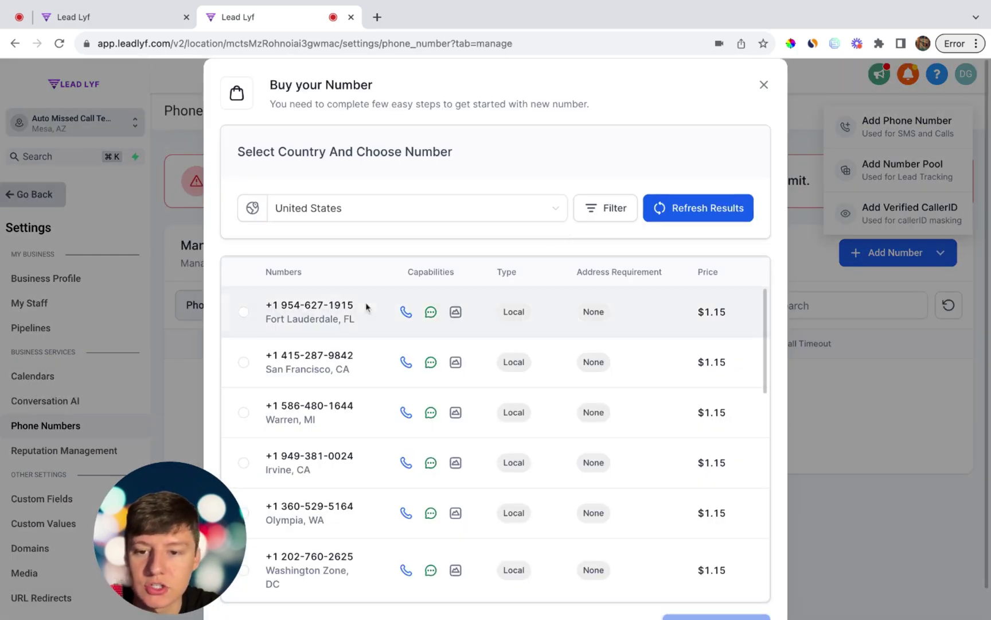
{"action": "left_click", "coordinate": [243, 311]}
{"action": "scroll", "coordinate": [381, 362], "scroll_direction": "down", "scroll_amount": 10}
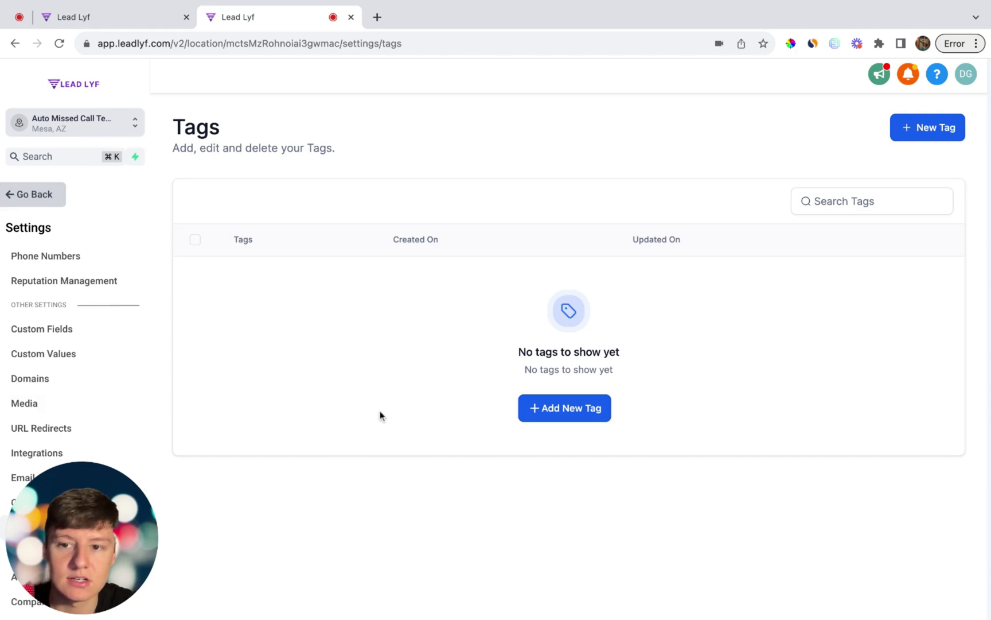
Step: Create a contact tag named "1st Missed Call"
{"action": "left_click", "coordinate": [574, 412]}
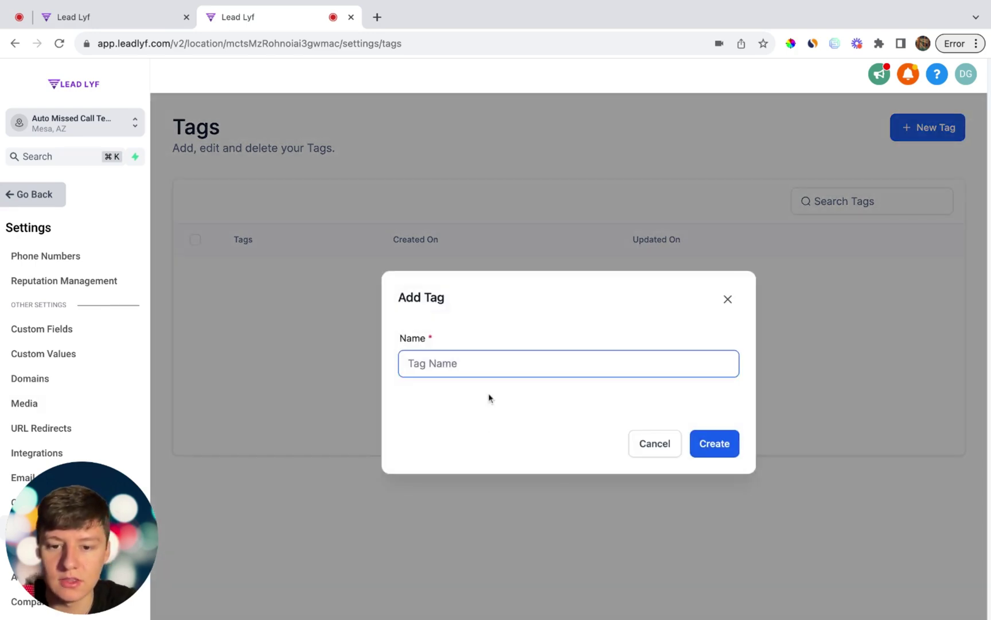
{"action": "type", "text": "1st Mis"}
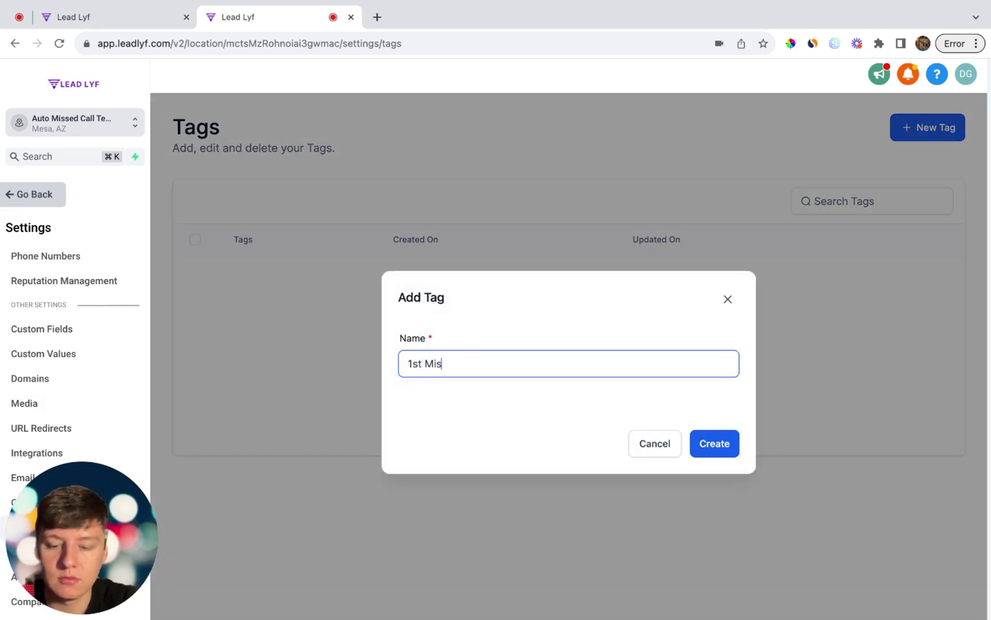
{"action": "type", "text": "sed Call"}
{"action": "left_click", "coordinate": [726, 448]}
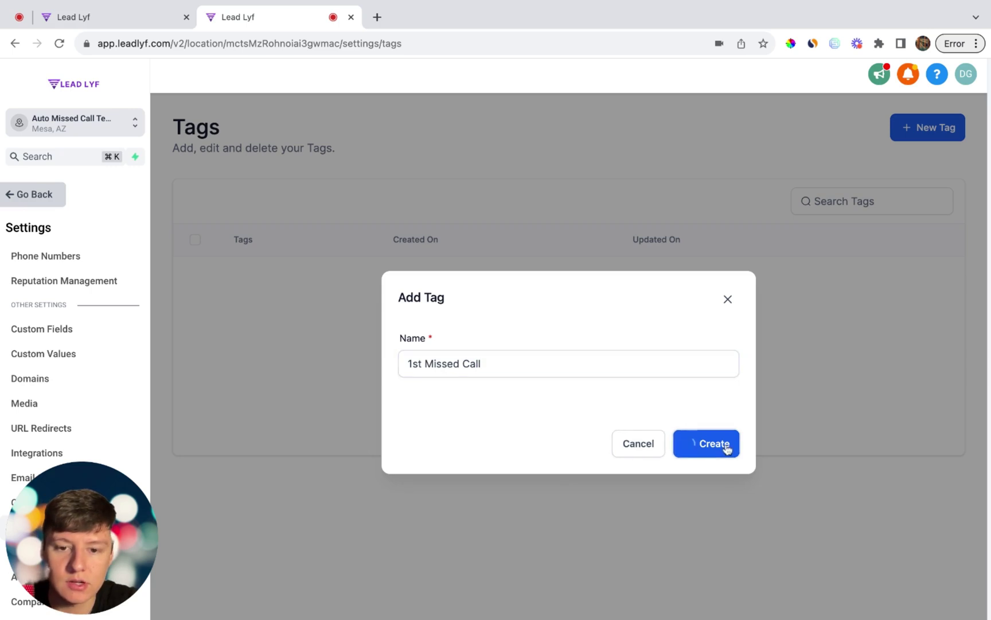
Step: Create a second tag named "2nd Missed call"
{"action": "left_click", "coordinate": [933, 127]}
{"action": "type", "text": "2nd "}
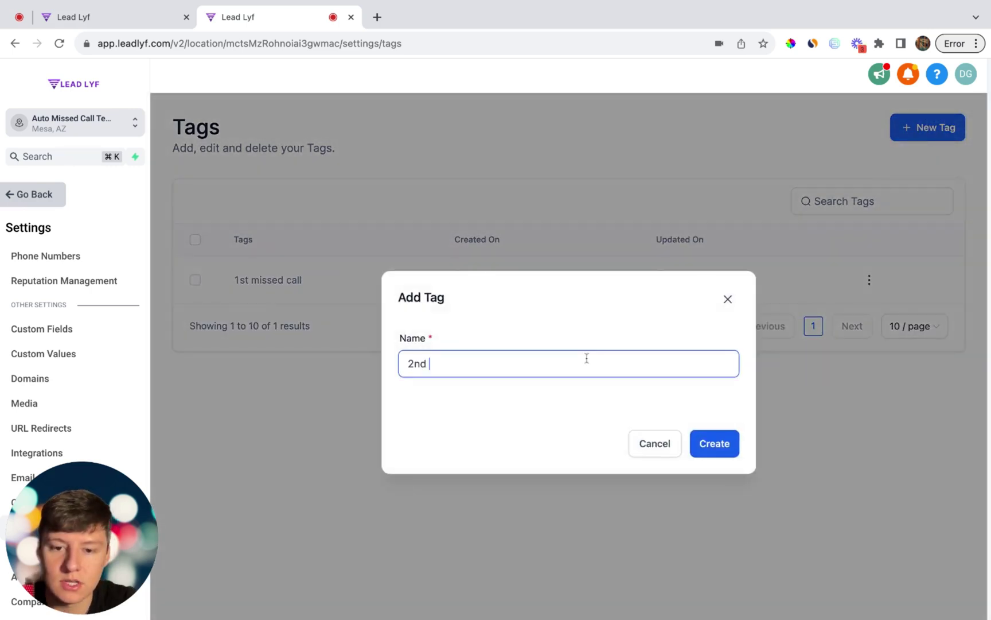
{"action": "type", "text": "Missed call"}
{"action": "left_click", "coordinate": [713, 449]}
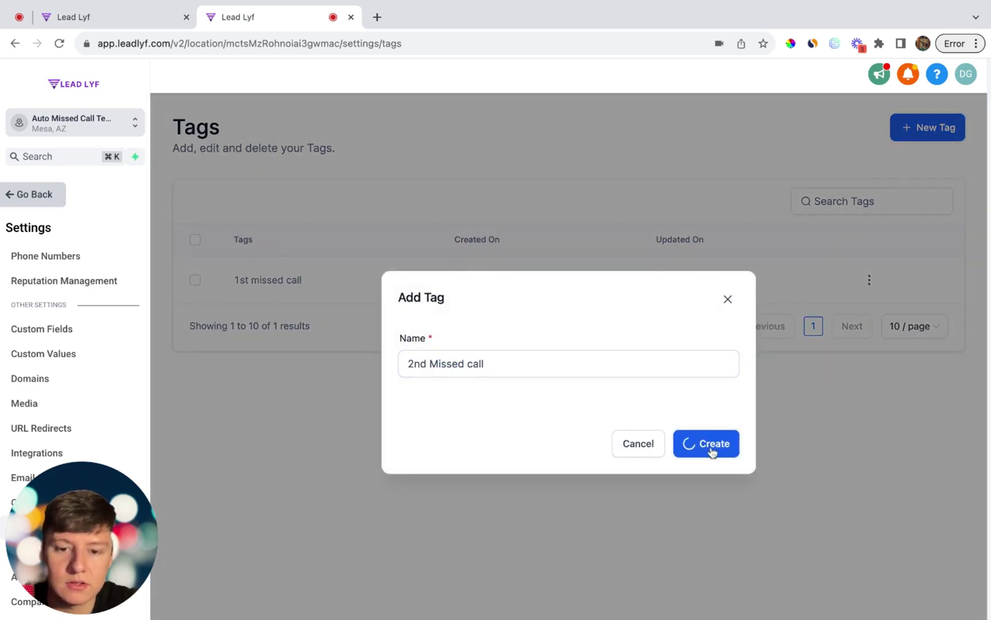
Step: Create a third tag named "3rd Missed call"
{"action": "left_click", "coordinate": [946, 127]}
{"action": "type", "text": "3rd Mis"}
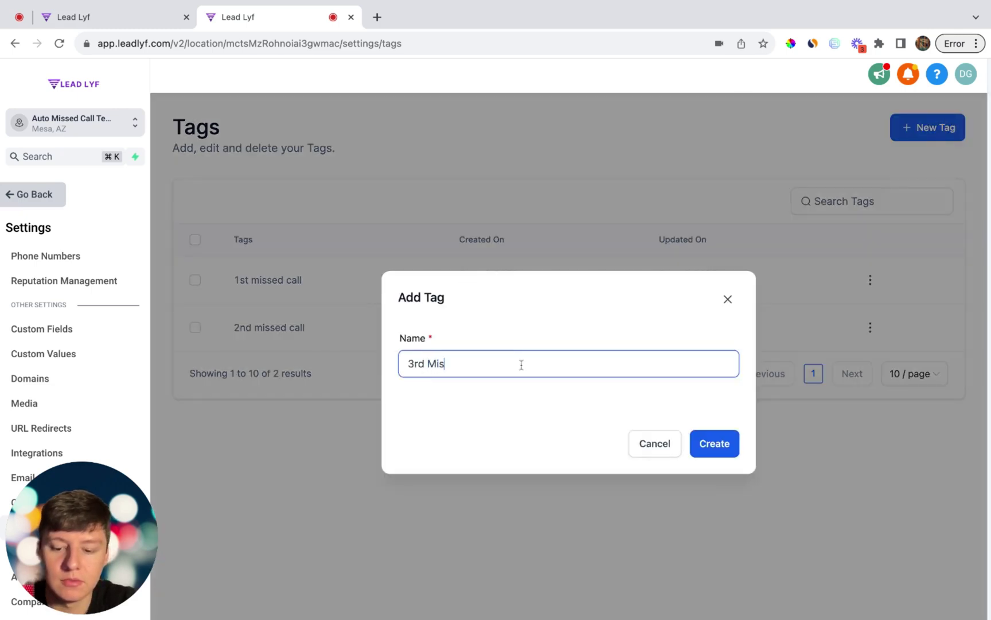
{"action": "type", "text": "sed call"}
{"action": "left_click", "coordinate": [715, 443]}
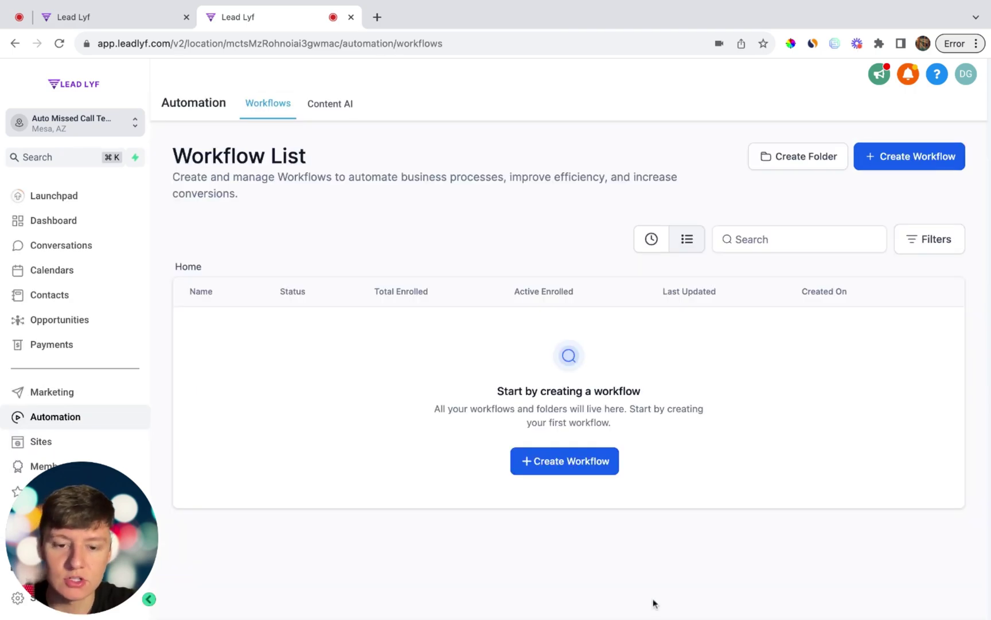
Step: Create a new automation workflow from scratch and name it "Missed Call Text Back"
{"action": "left_click", "coordinate": [591, 471]}
{"action": "left_click", "coordinate": [412, 358]}
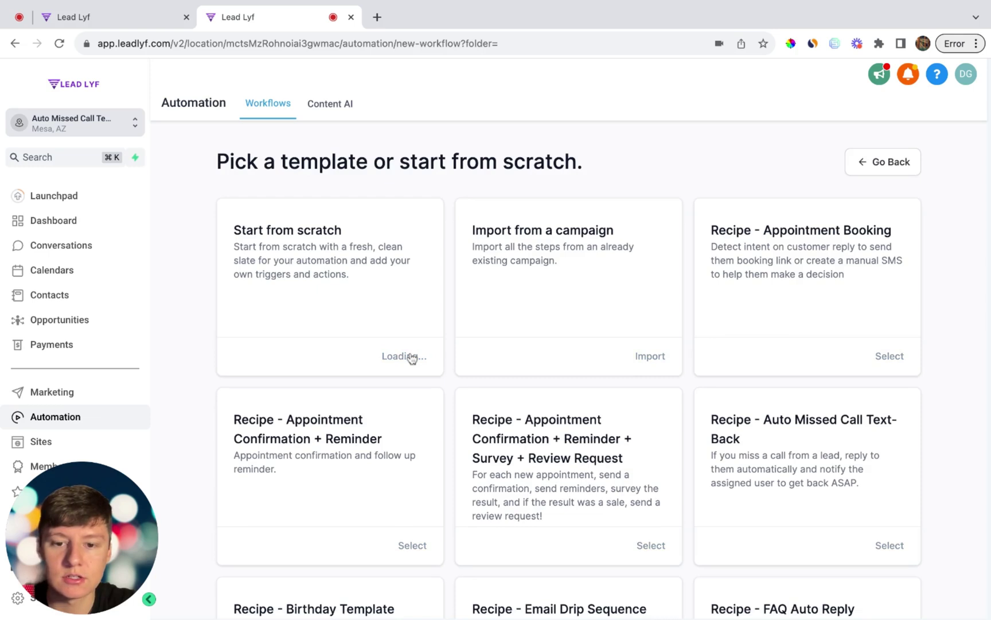
{"action": "left_click", "coordinate": [465, 70]}
{"action": "type", "text": "Missed "}
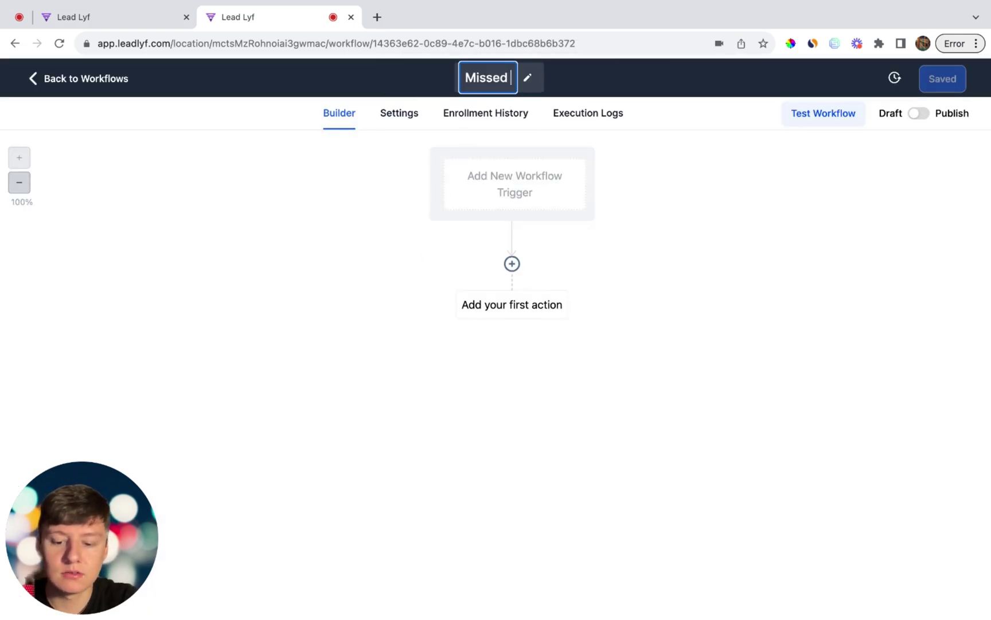
{"action": "type", "text": "Call Text Back"}
Step: Add a Call Status trigger to the workflow and name it "Missed Call"
{"action": "left_click", "coordinate": [551, 188]}
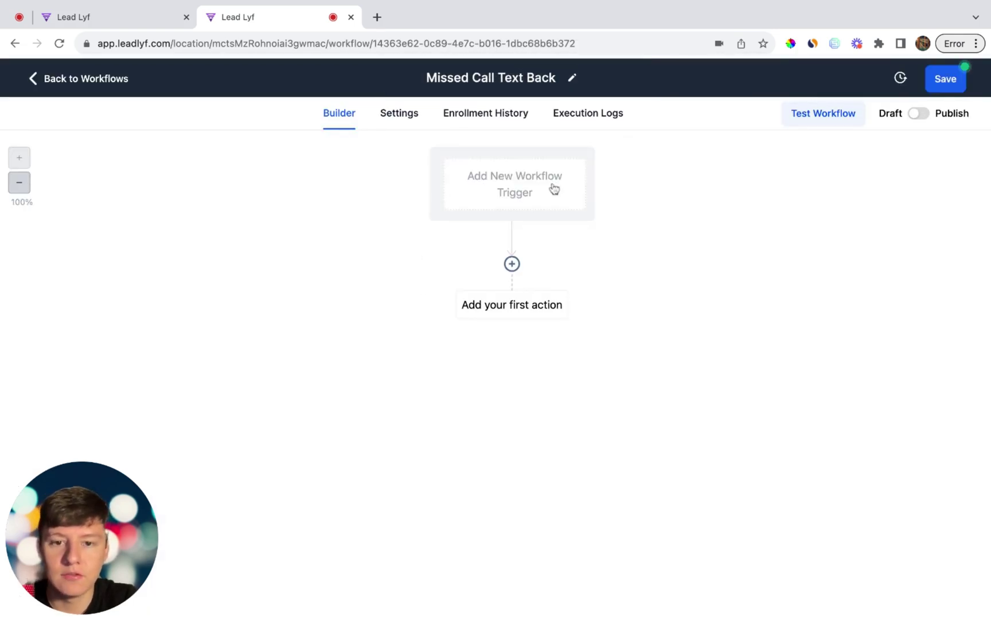
{"action": "type", "text": "cal"}
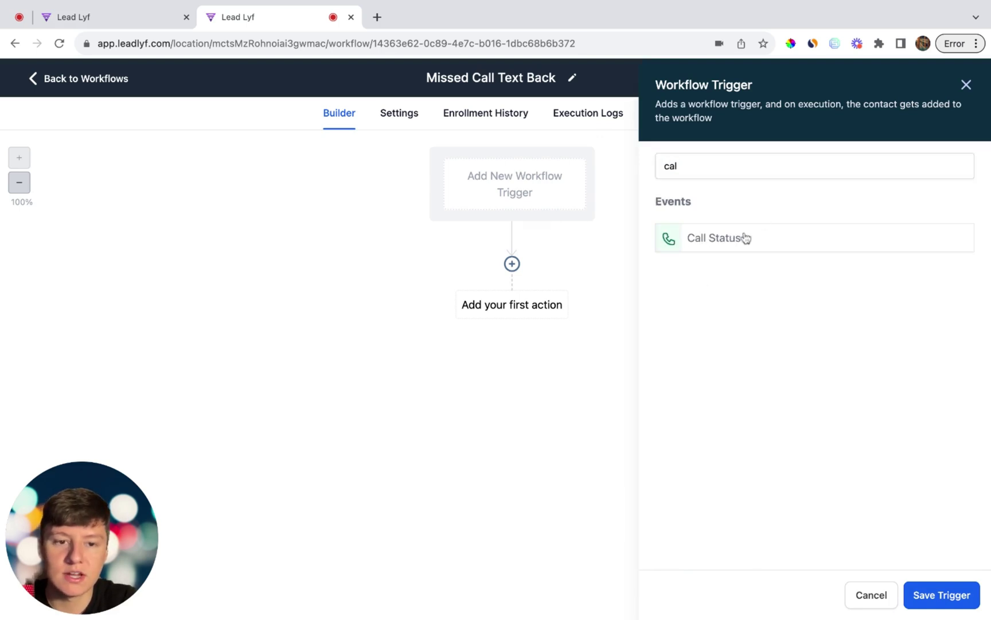
{"action": "left_click", "coordinate": [746, 238]}
{"action": "triple_click", "coordinate": [511, 251]}
{"action": "type", "text": "Missed Call"}
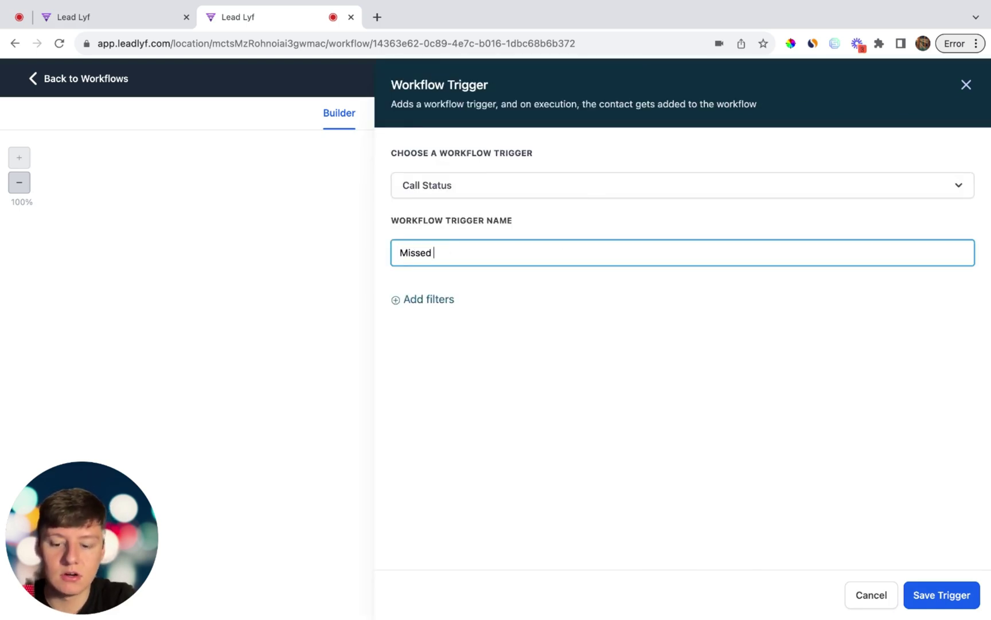
{"action": "left_click", "coordinate": [478, 271]}
Step: Add a trigger filter with Call Direction set to Incoming
{"action": "left_click", "coordinate": [447, 300]}
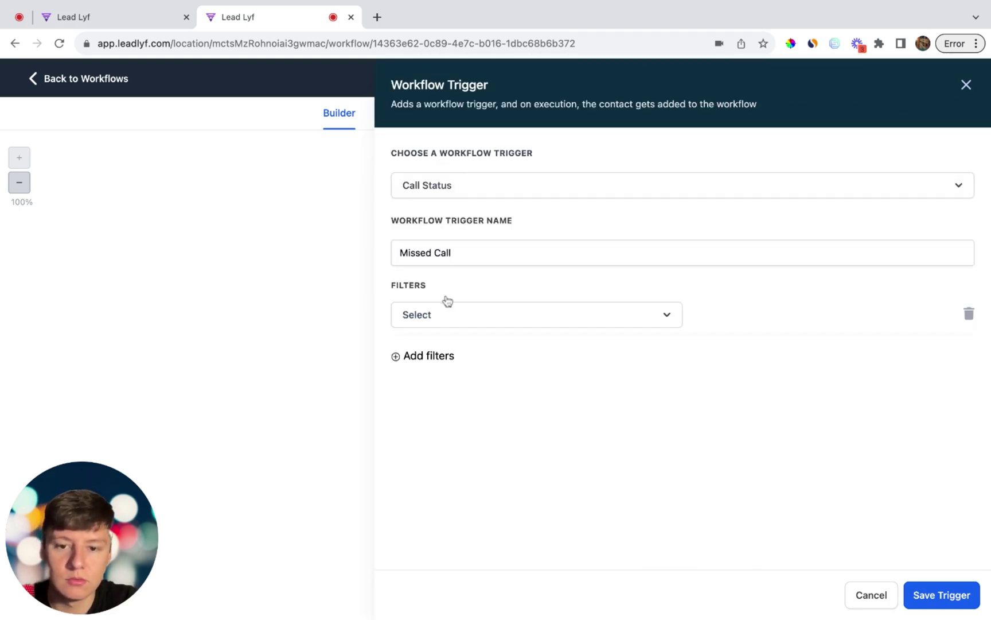
{"action": "left_click", "coordinate": [439, 317]}
{"action": "left_click", "coordinate": [447, 410]}
{"action": "left_click", "coordinate": [746, 314]}
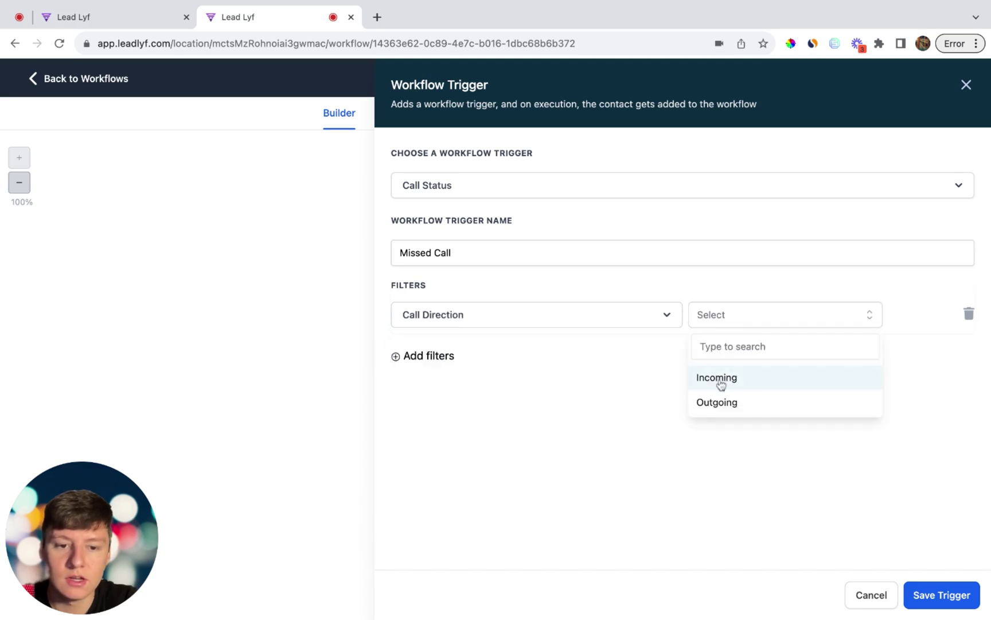
{"action": "left_click", "coordinate": [719, 383]}
Step: Add a second trigger filter with Call Status set to no-answer, voicemail and busy
{"action": "left_click", "coordinate": [427, 356]}
{"action": "left_click", "coordinate": [436, 355]}
{"action": "left_click", "coordinate": [437, 456]}
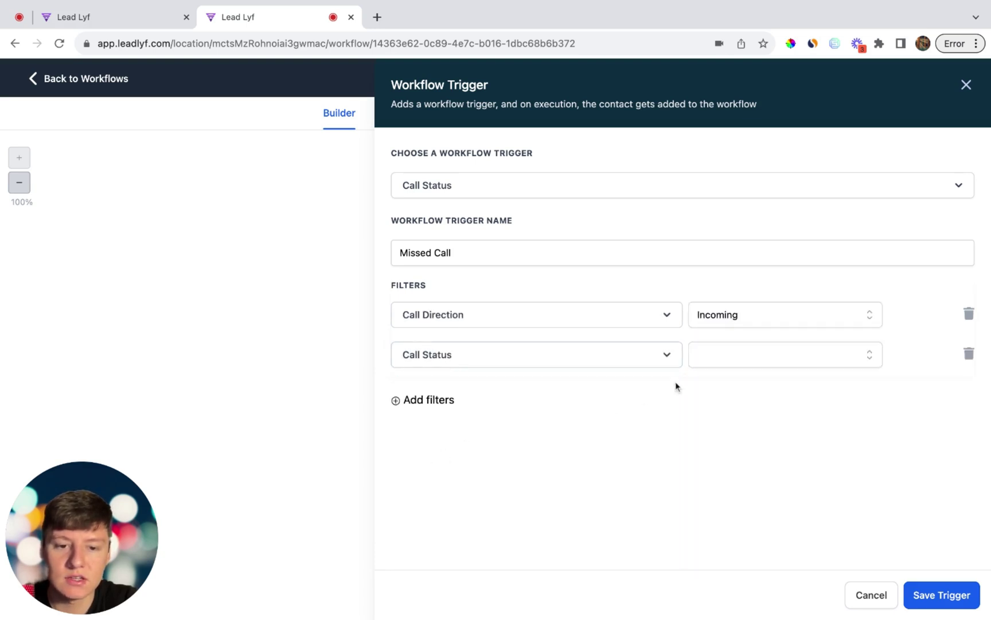
{"action": "left_click", "coordinate": [721, 356]}
{"action": "left_click", "coordinate": [702, 492]}
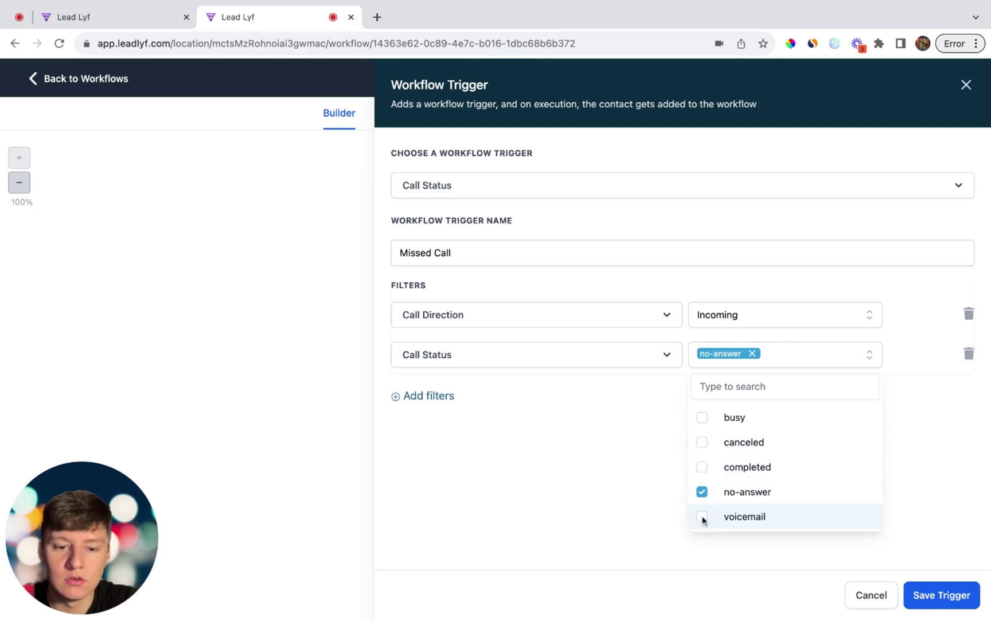
{"action": "left_click", "coordinate": [702, 516]}
{"action": "left_click", "coordinate": [703, 418]}
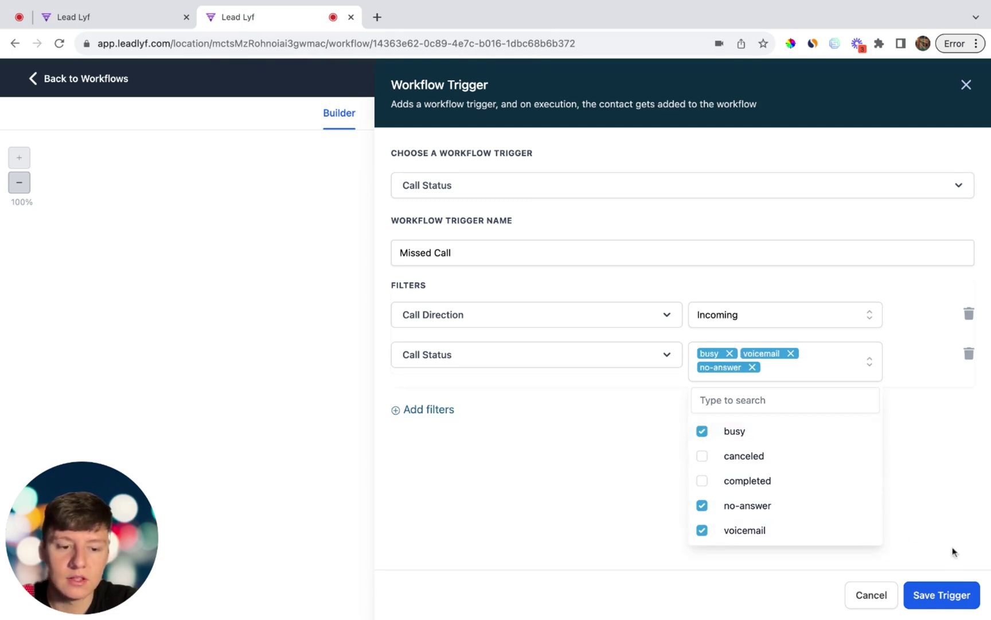
Step: Save the trigger and add a condition as the first workflow action, naming its branch "First Missed Call"
{"action": "left_click", "coordinate": [933, 595]}
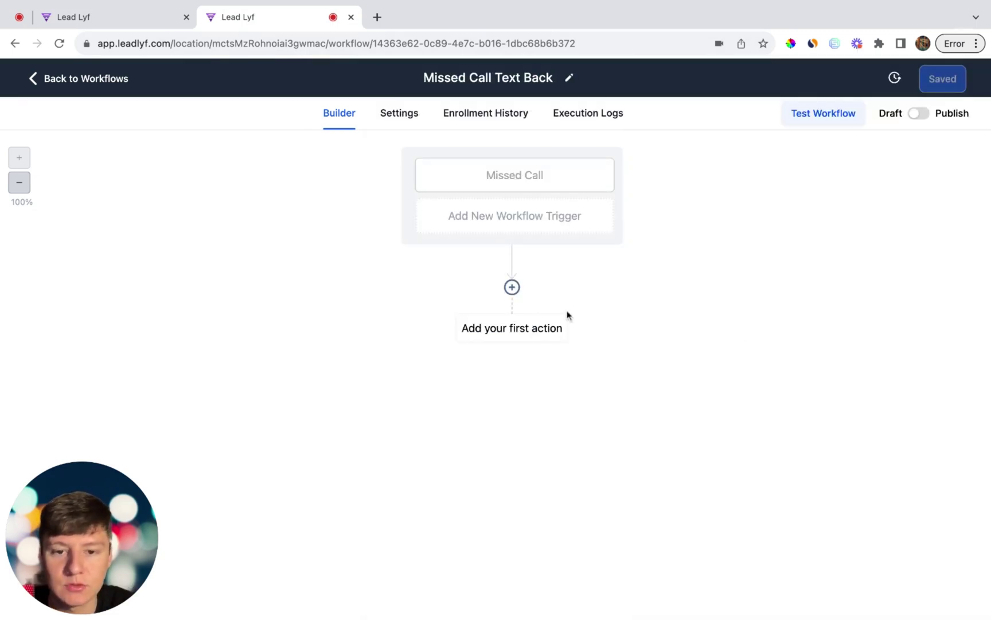
{"action": "left_click", "coordinate": [512, 288]}
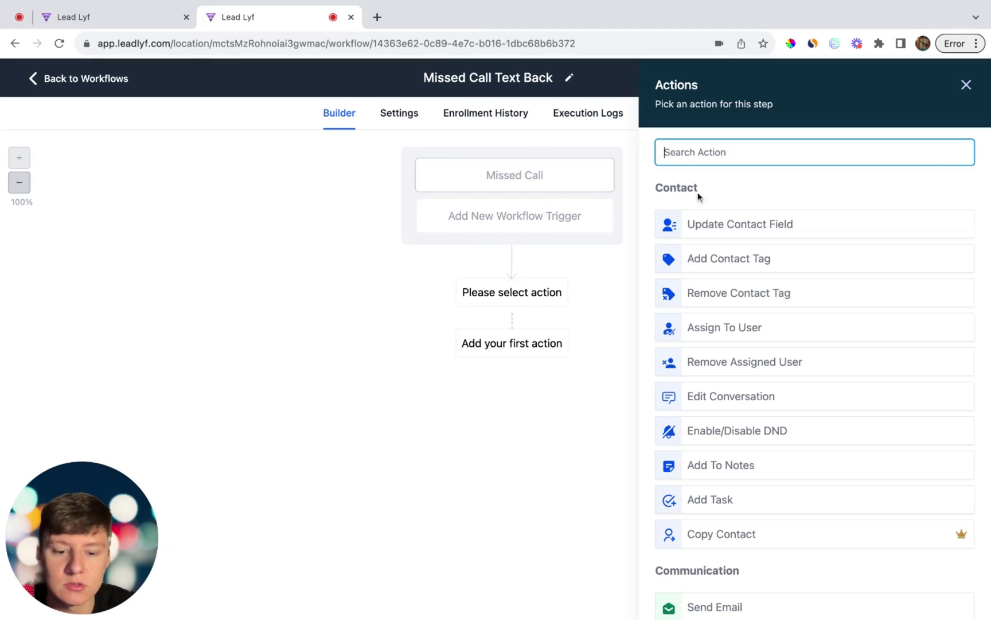
{"action": "type", "text": "if"}
{"action": "left_click", "coordinate": [690, 256]}
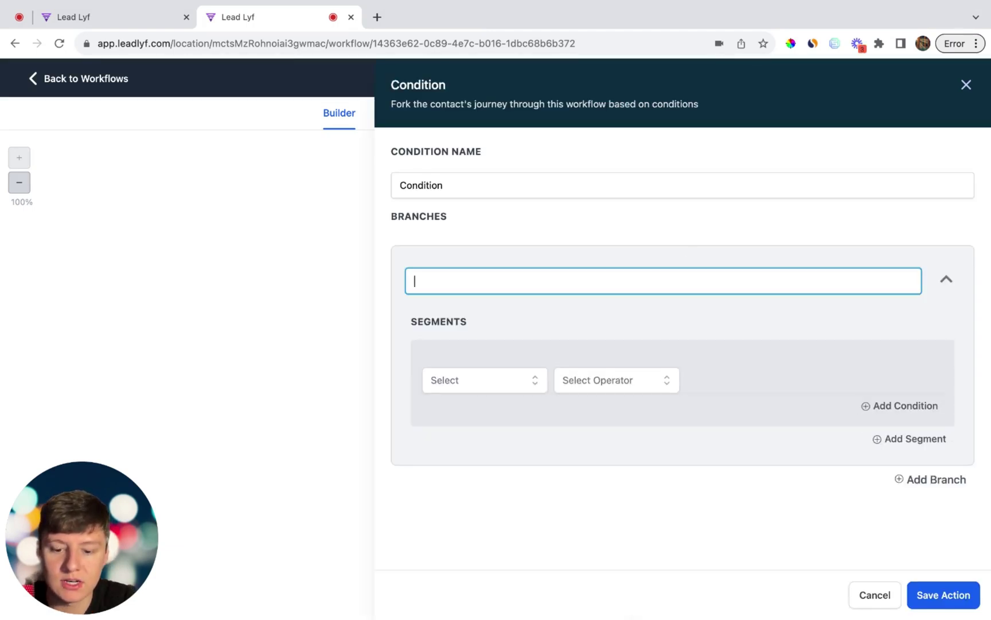
{"action": "type", "text": "First Missed"}
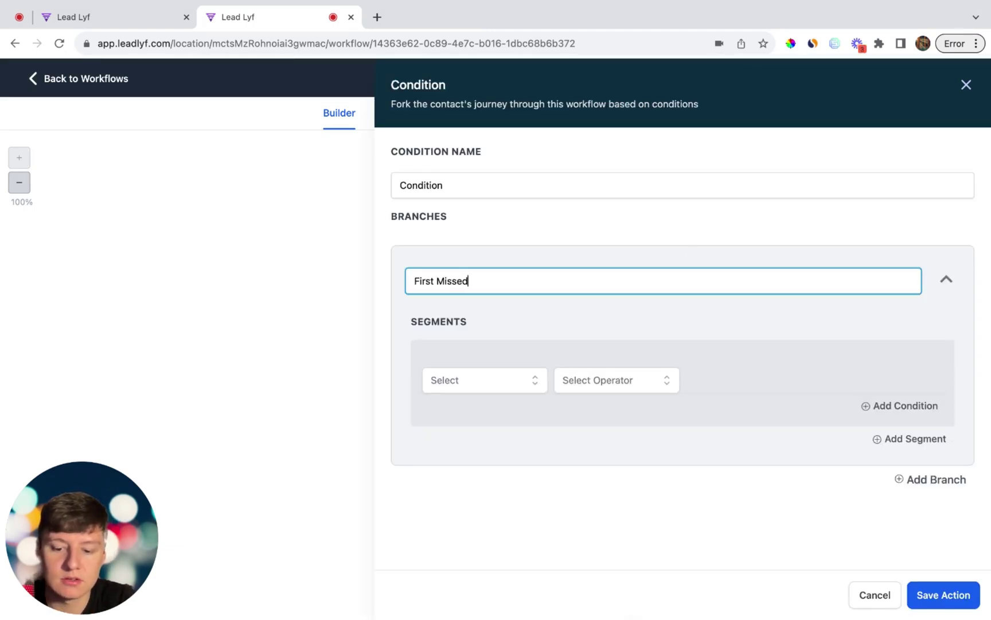
{"action": "type", "text": " Call"}
Step: Set the First Missed Call branch's condition to Tags, Does not include, 1st missed call, 2nd missed call and 3rd missed call
{"action": "left_click", "coordinate": [468, 382]}
{"action": "left_click", "coordinate": [466, 411]}
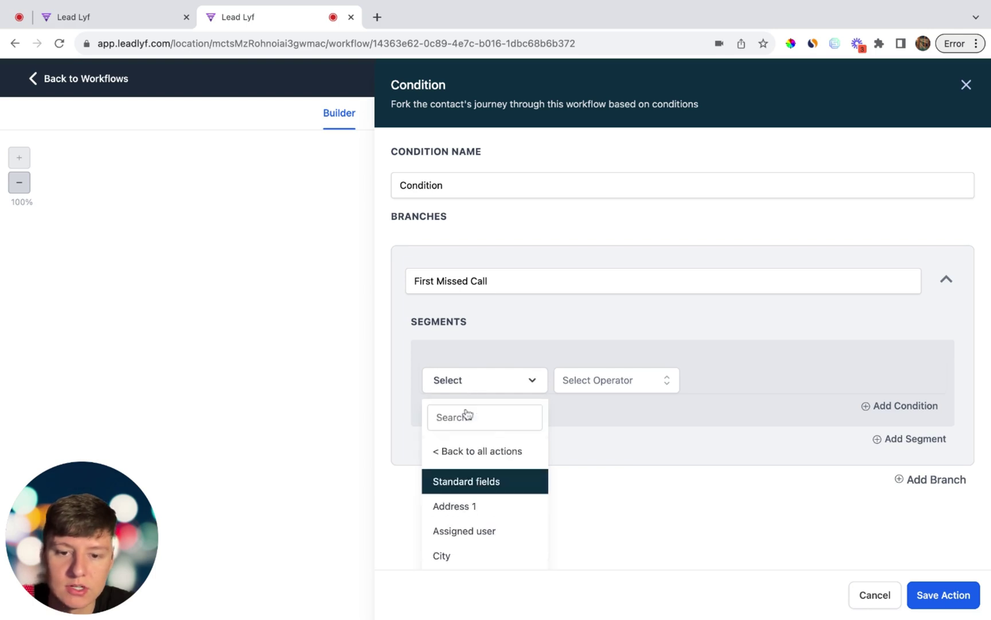
{"action": "scroll", "coordinate": [475, 467], "scroll_direction": "down", "scroll_amount": 10}
{"action": "left_click", "coordinate": [460, 462]}
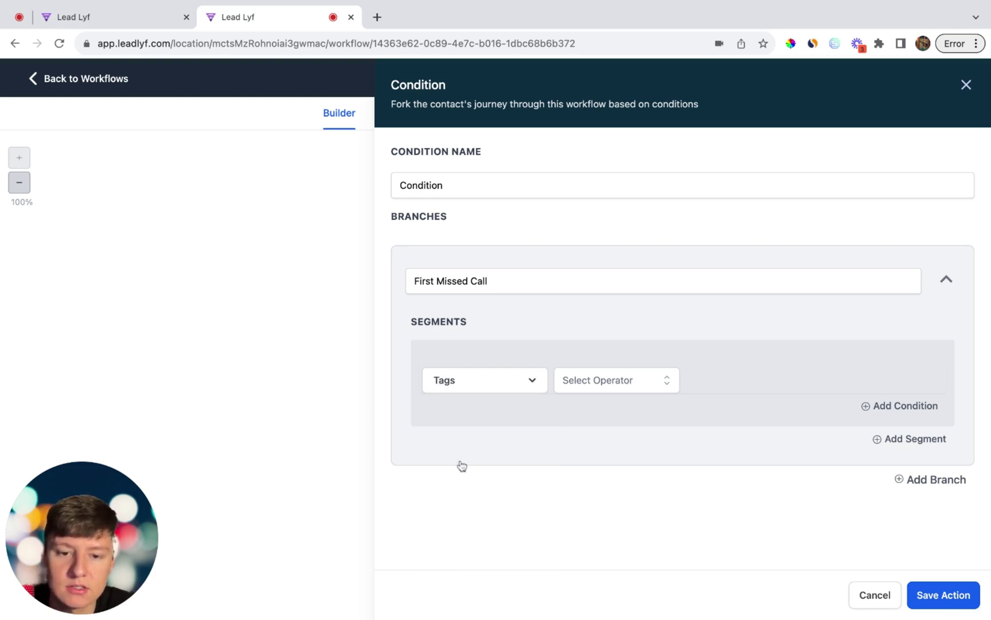
{"action": "left_click", "coordinate": [617, 383]}
{"action": "left_click", "coordinate": [605, 436]}
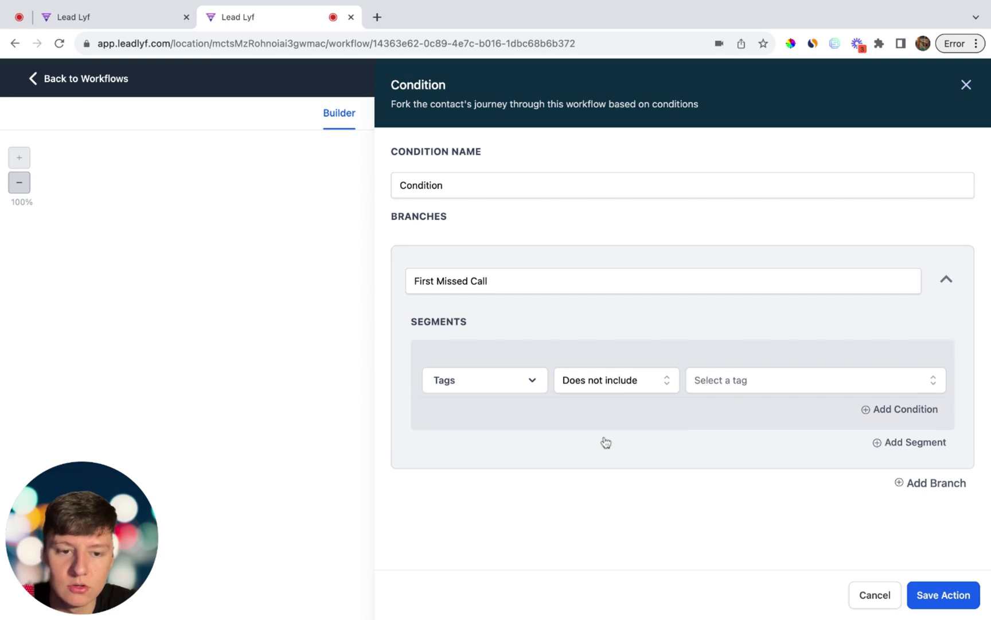
{"action": "left_click", "coordinate": [723, 387]}
{"action": "left_click", "coordinate": [723, 462]}
{"action": "left_click", "coordinate": [727, 499]}
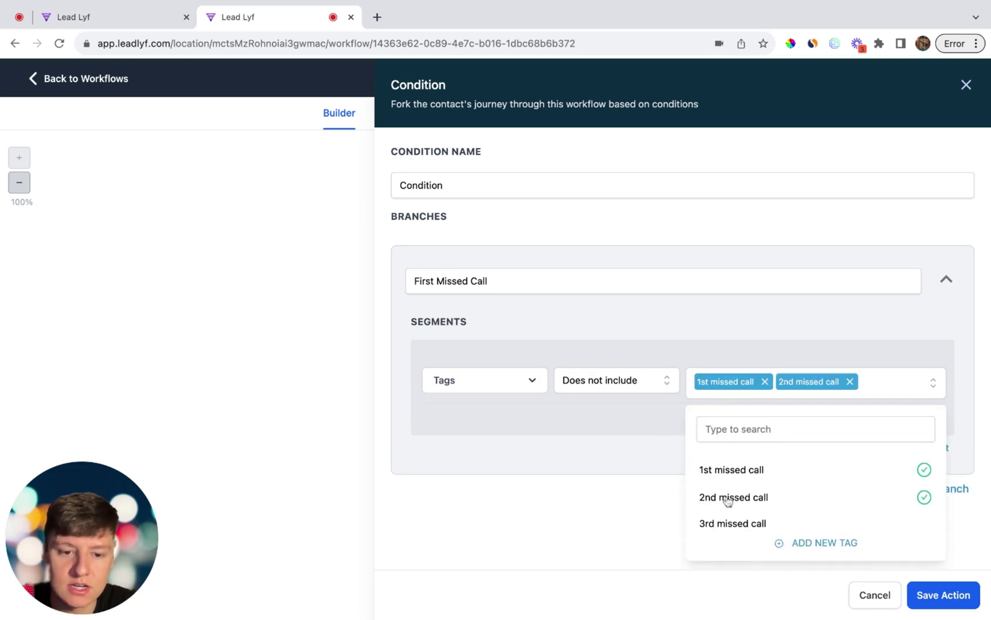
{"action": "left_click", "coordinate": [730, 523]}
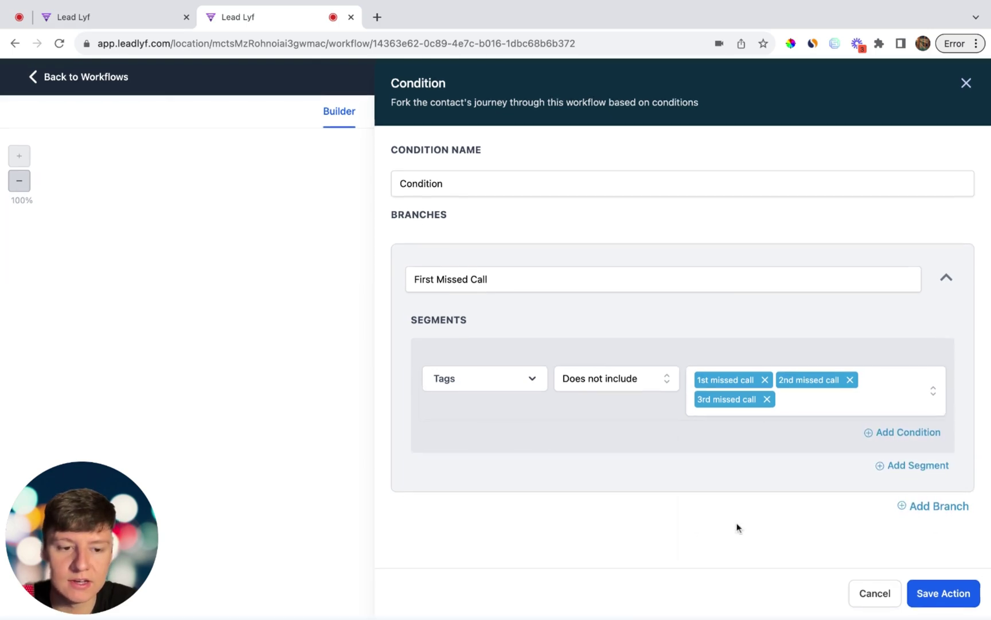
Step: Add a second branch to the condition and name it "2nd Missed Call"
{"action": "left_click", "coordinate": [930, 507]}
{"action": "left_click", "coordinate": [457, 395]}
{"action": "type", "text": "2nd "}
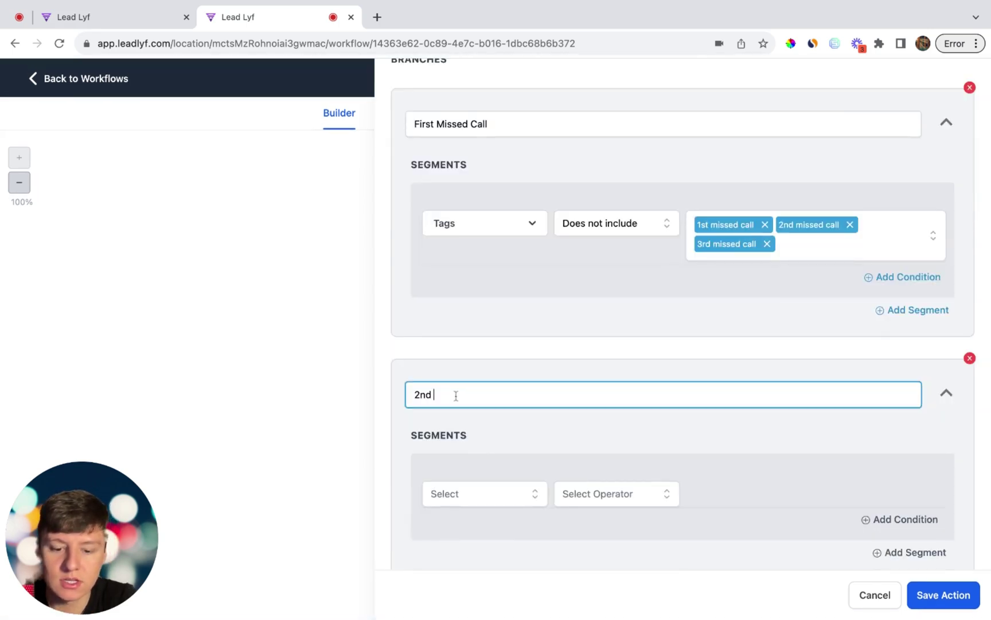
{"action": "type", "text": "Missed Call"}
Step: Set the 2nd Missed Call branch's condition to Tags, Includes, 1st missed call
{"action": "scroll", "coordinate": [480, 423], "scroll_direction": "down", "scroll_amount": 1}
{"action": "left_click", "coordinate": [478, 448]}
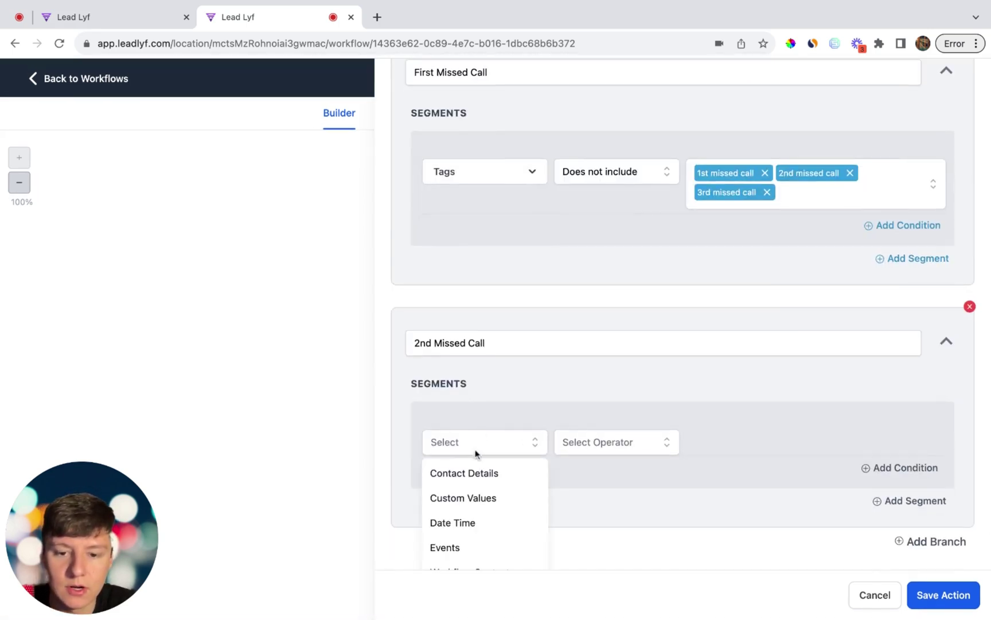
{"action": "left_click", "coordinate": [468, 474]}
{"action": "scroll", "coordinate": [471, 514], "scroll_direction": "down", "scroll_amount": 2}
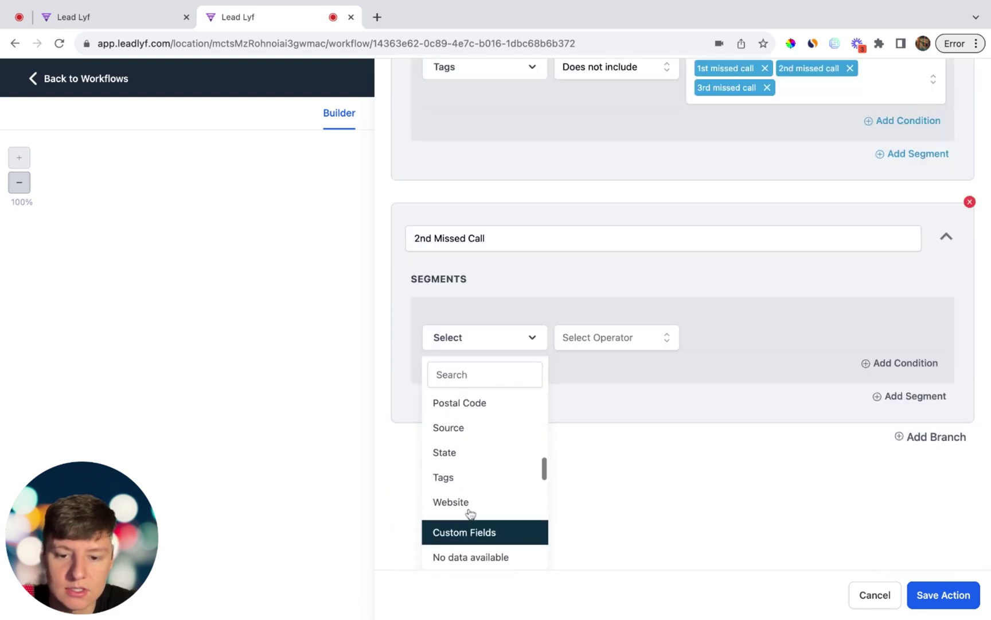
{"action": "left_click", "coordinate": [470, 470]}
{"action": "left_click", "coordinate": [617, 448]}
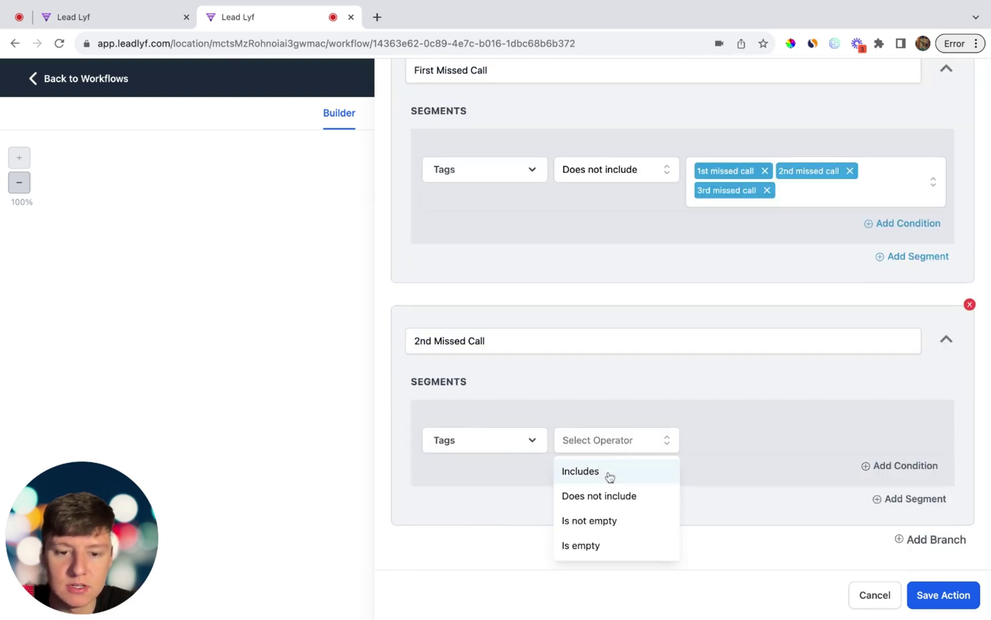
{"action": "left_click", "coordinate": [609, 474]}
{"action": "left_click", "coordinate": [724, 440]}
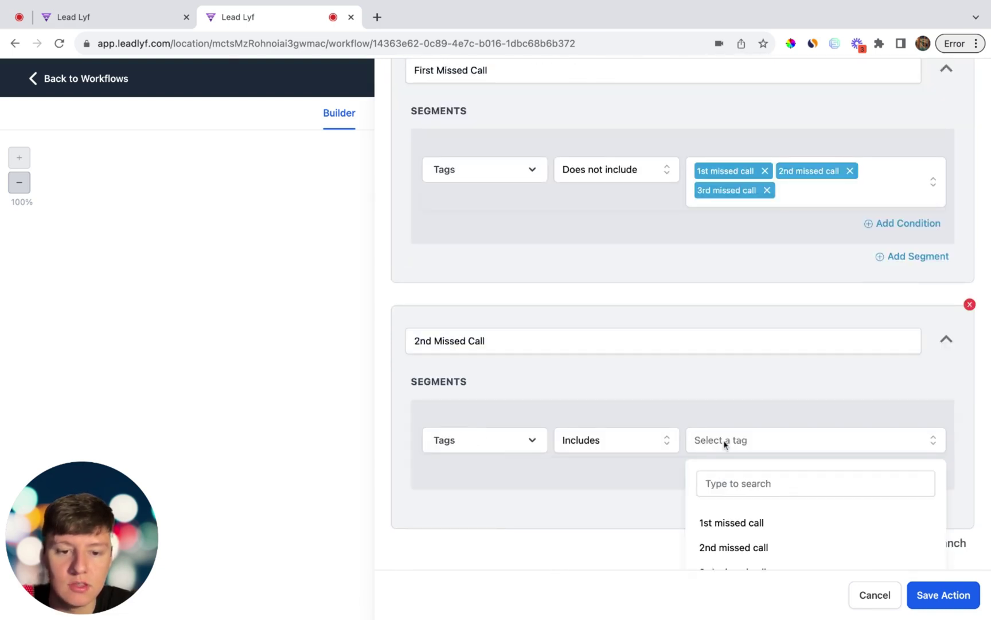
{"action": "left_click", "coordinate": [730, 525]}
Step: Add a third branch to the condition and name it "3rd Missed Call"
{"action": "left_click", "coordinate": [916, 539]}
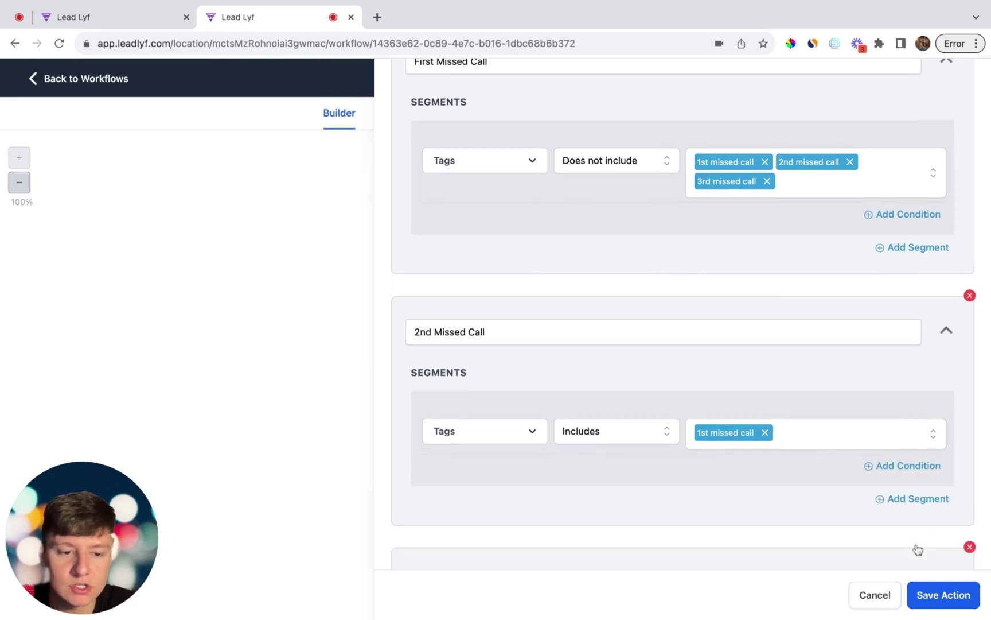
{"action": "scroll", "coordinate": [731, 514], "scroll_direction": "down", "scroll_amount": 4}
{"action": "double_click", "coordinate": [441, 370]}
{"action": "type", "text": "3rd M"}
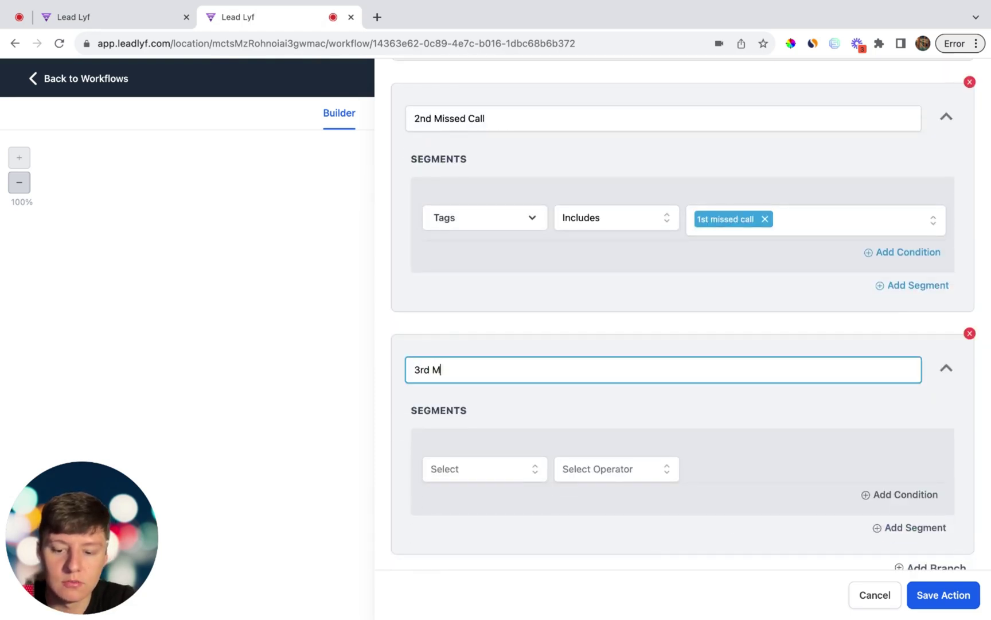
{"action": "type", "text": "issed Call"}
Step: Set the 3rd Missed Call branch's condition to Tags, Includes, 2nd missed call, and save the condition action
{"action": "left_click", "coordinate": [504, 470]}
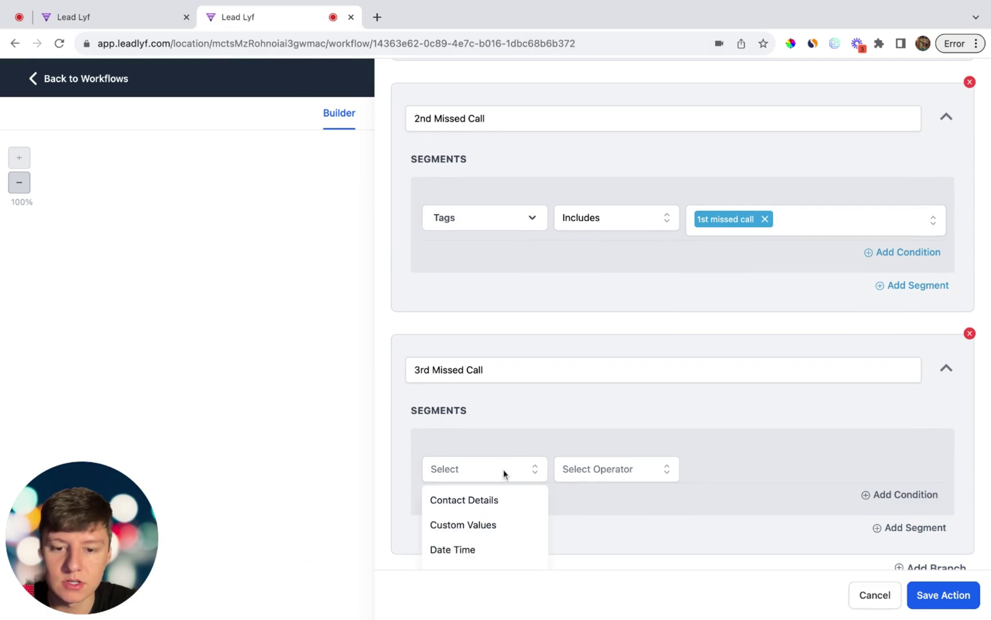
{"action": "left_click", "coordinate": [489, 510]}
{"action": "left_click", "coordinate": [488, 510]}
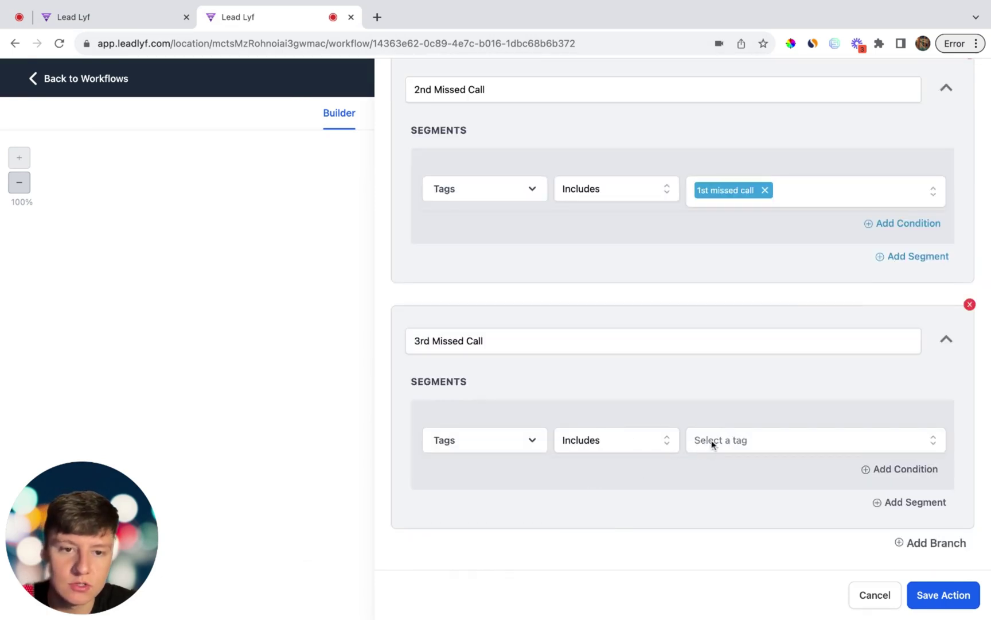
{"action": "left_click", "coordinate": [712, 441]}
{"action": "scroll", "coordinate": [726, 568], "scroll_direction": "down", "scroll_amount": 1}
{"action": "left_click", "coordinate": [737, 510]}
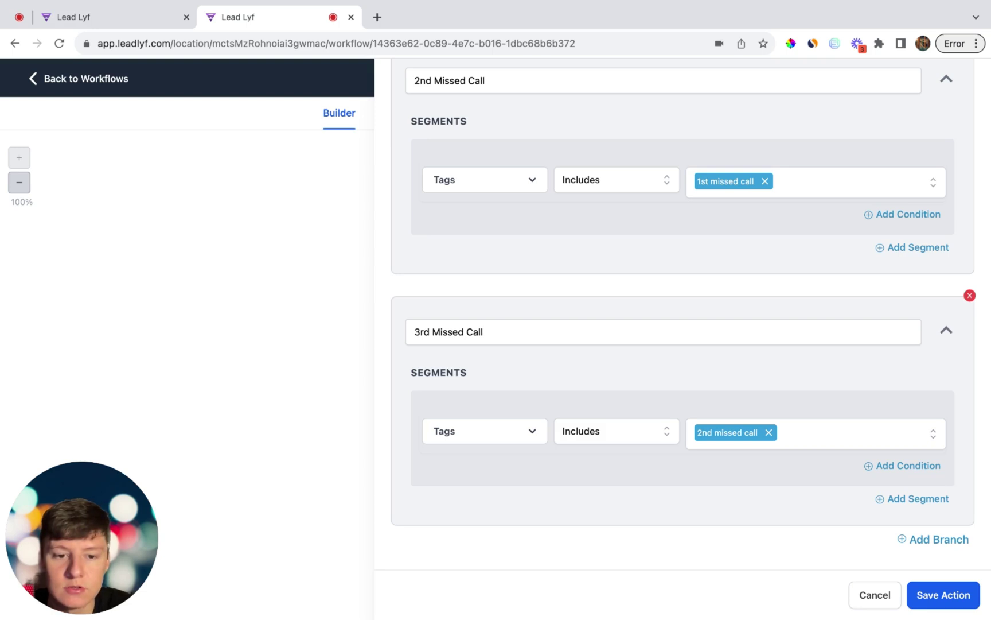
{"action": "left_click", "coordinate": [943, 594]}
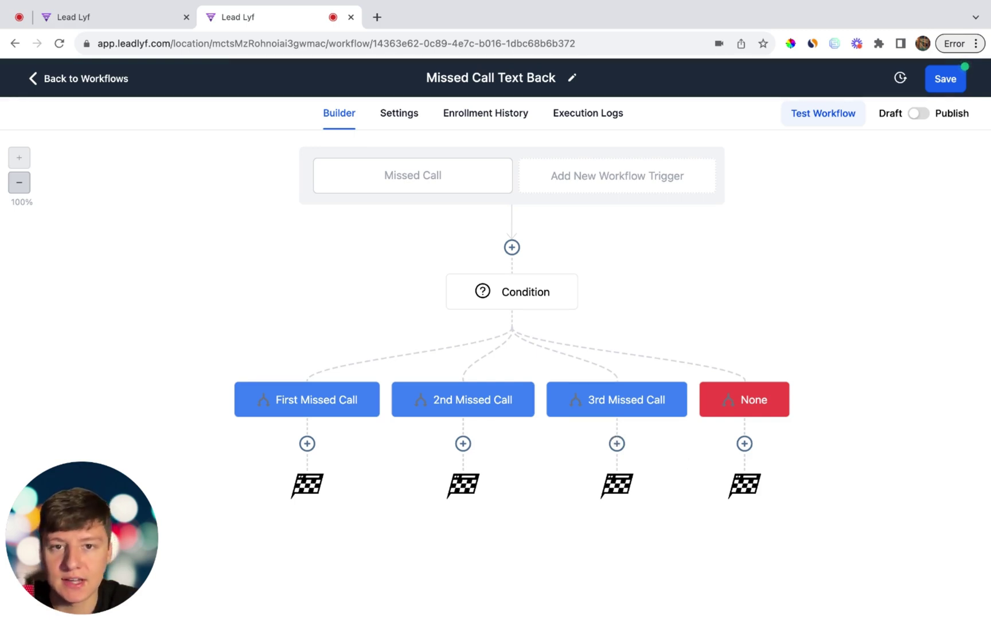
Step: Add an Add Contact Tag action to the First Missed Call branch with the 1st missed call tag, named "Add Tag (First Missed Call)"
{"action": "left_click", "coordinate": [308, 443]}
{"action": "type", "text": "tag"}
{"action": "left_click", "coordinate": [714, 215]}
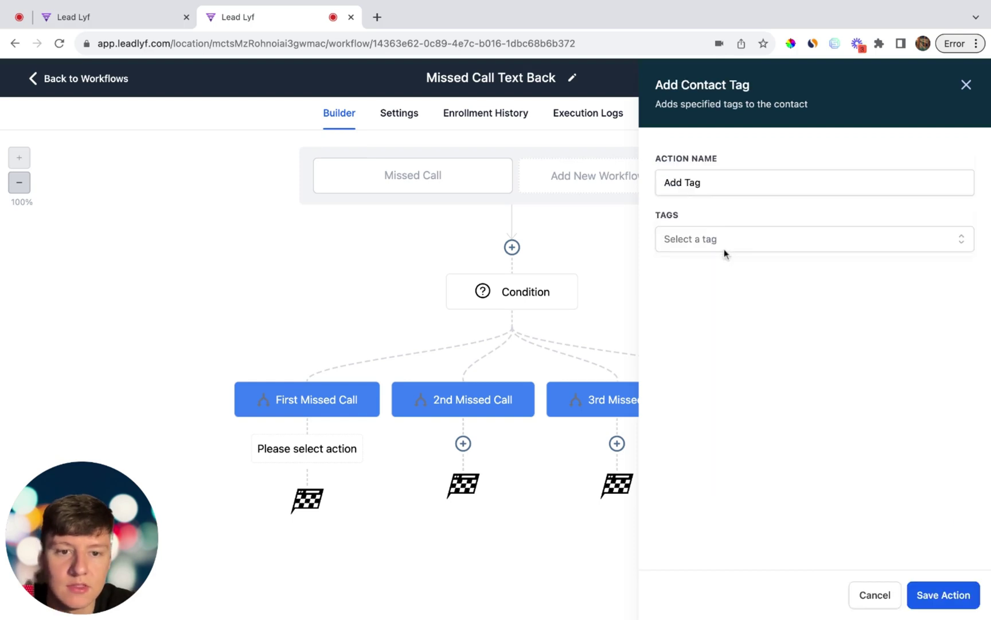
{"action": "left_click", "coordinate": [724, 249]}
{"action": "left_click", "coordinate": [710, 324]}
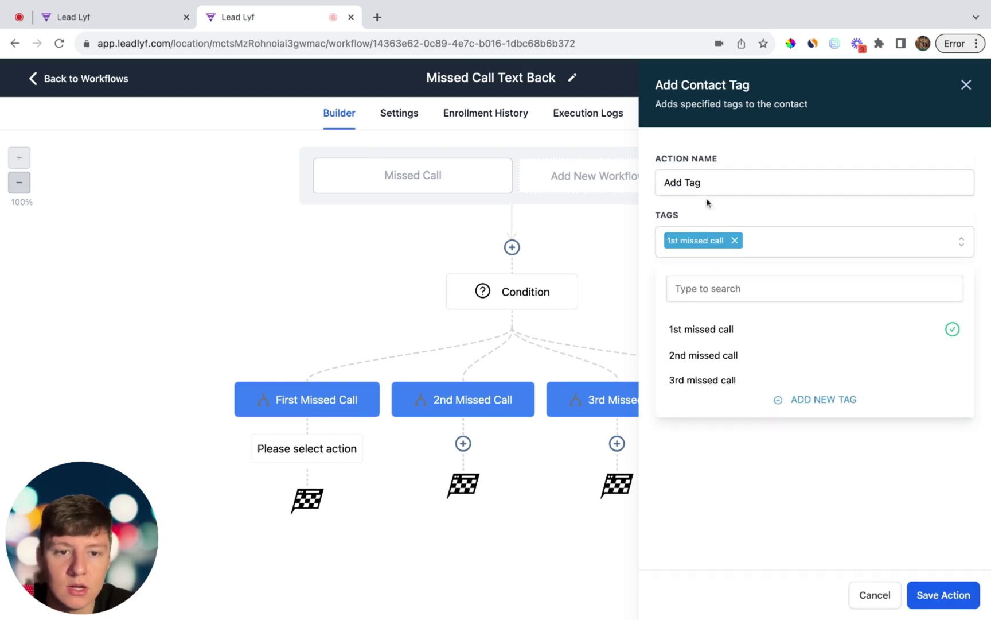
{"action": "left_click", "coordinate": [711, 181]}
{"action": "type", "text": "(First Missed Call"}
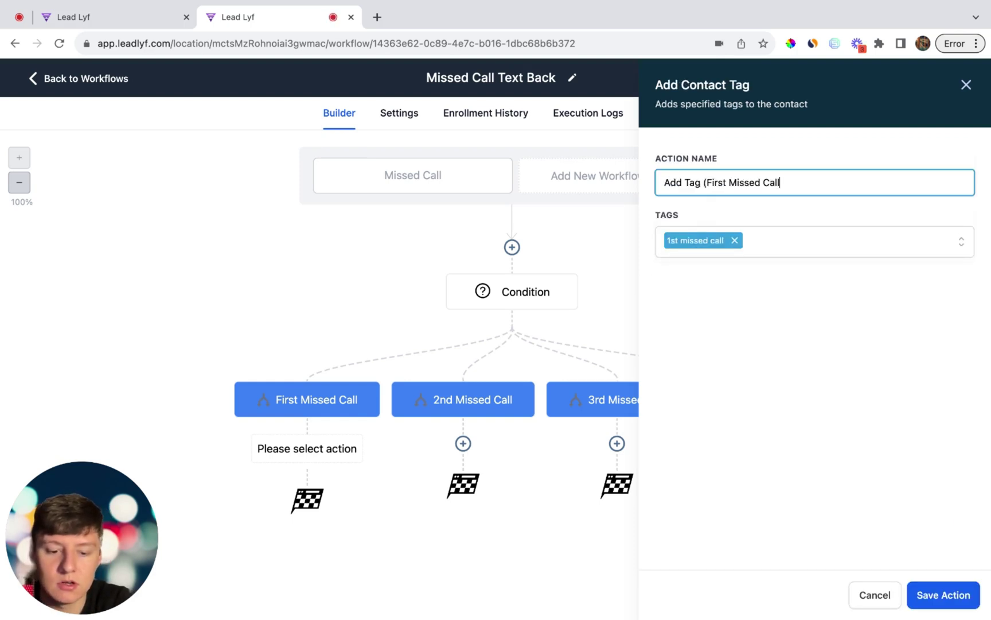
{"action": "left_click", "coordinate": [955, 595]}
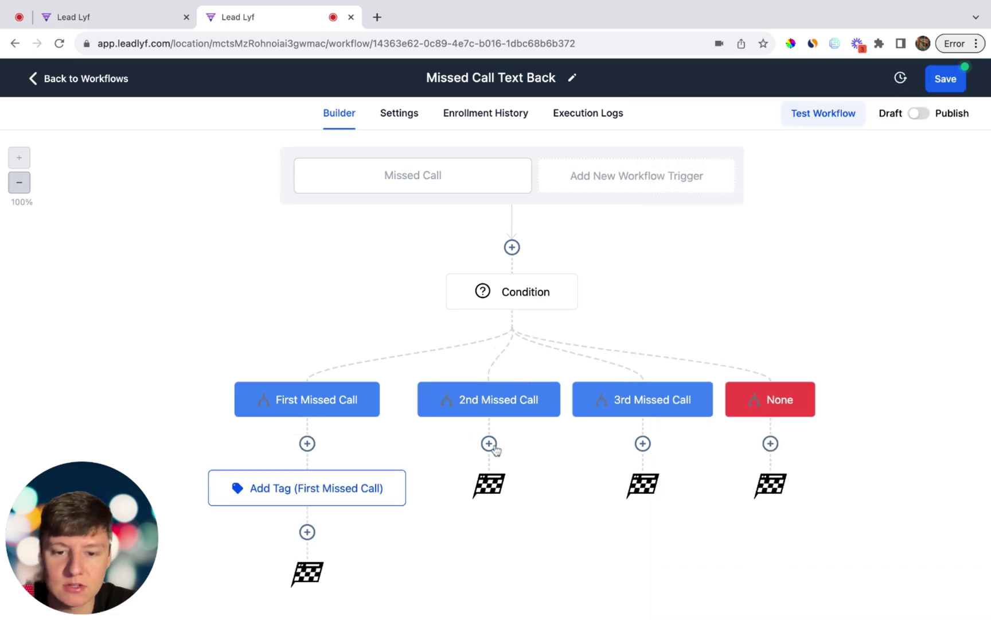
Step: Add a Remove Contact Tag action to the 2nd Missed Call branch that removes the 1st missed call tag
{"action": "left_click", "coordinate": [492, 445]}
{"action": "type", "text": "rem"}
{"action": "left_click", "coordinate": [712, 213]}
{"action": "left_click", "coordinate": [706, 241]}
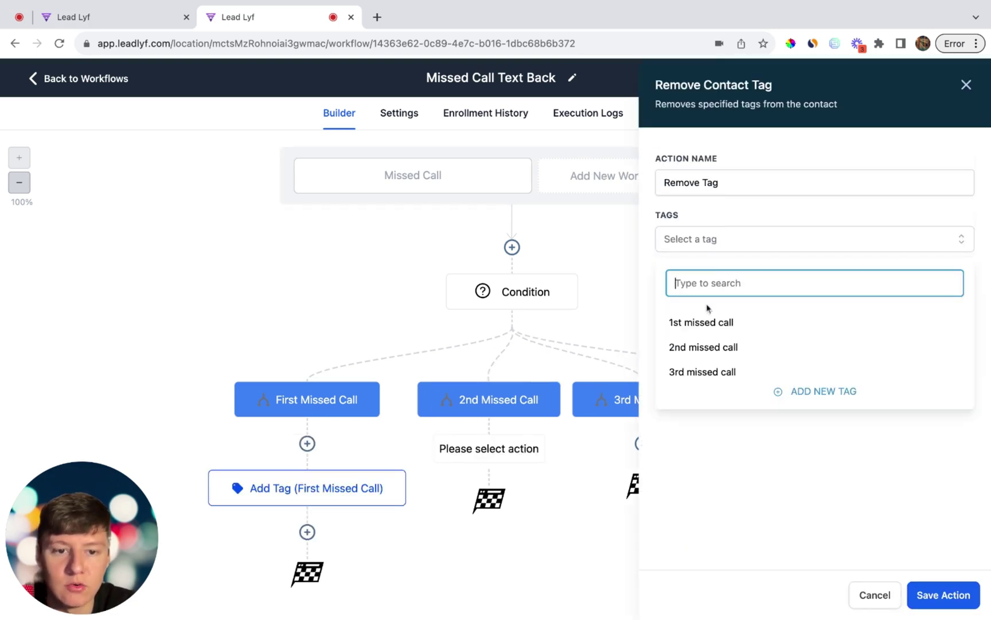
{"action": "left_click", "coordinate": [703, 326]}
{"action": "left_click", "coordinate": [955, 595]}
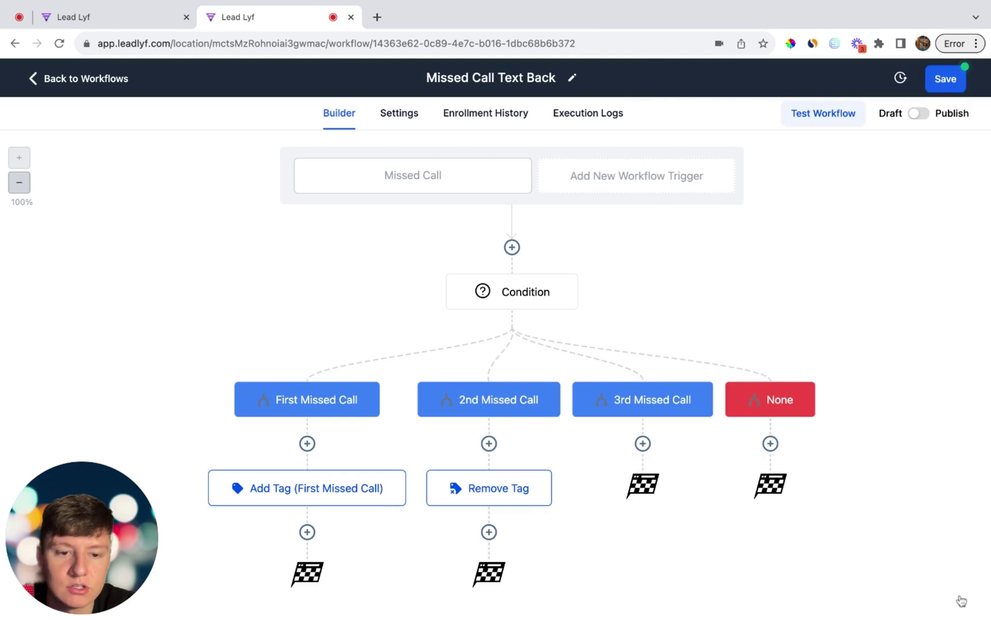
Step: Add an Add Contact Tag action with the 2nd missed call tag below Remove Tag in the 2nd Missed Call branch
{"action": "left_click", "coordinate": [489, 531]}
{"action": "type", "text": "add"}
{"action": "left_click", "coordinate": [754, 223]}
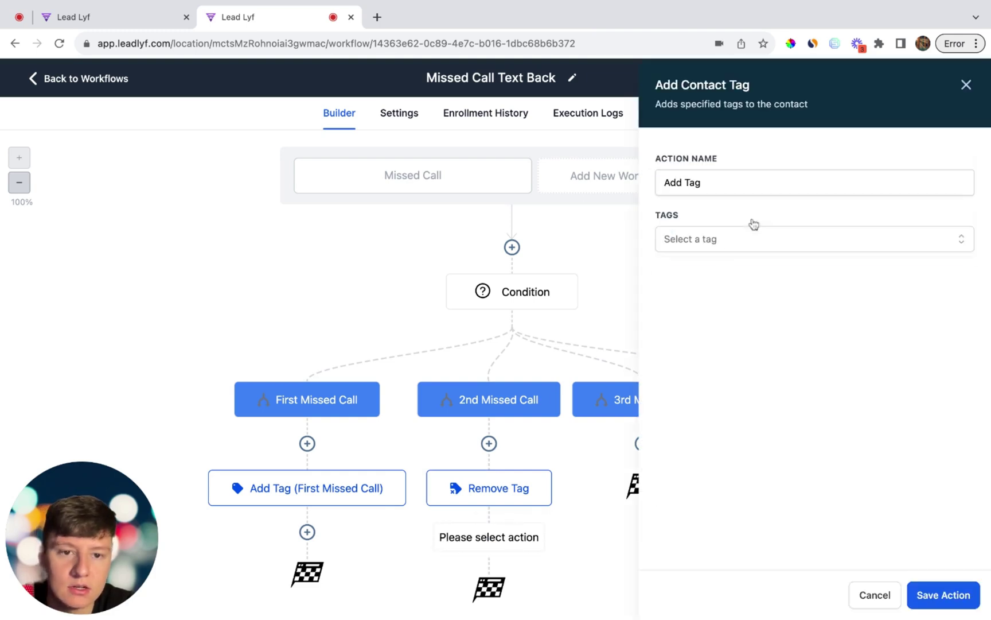
{"action": "left_click", "coordinate": [724, 241]}
{"action": "left_click", "coordinate": [703, 348]}
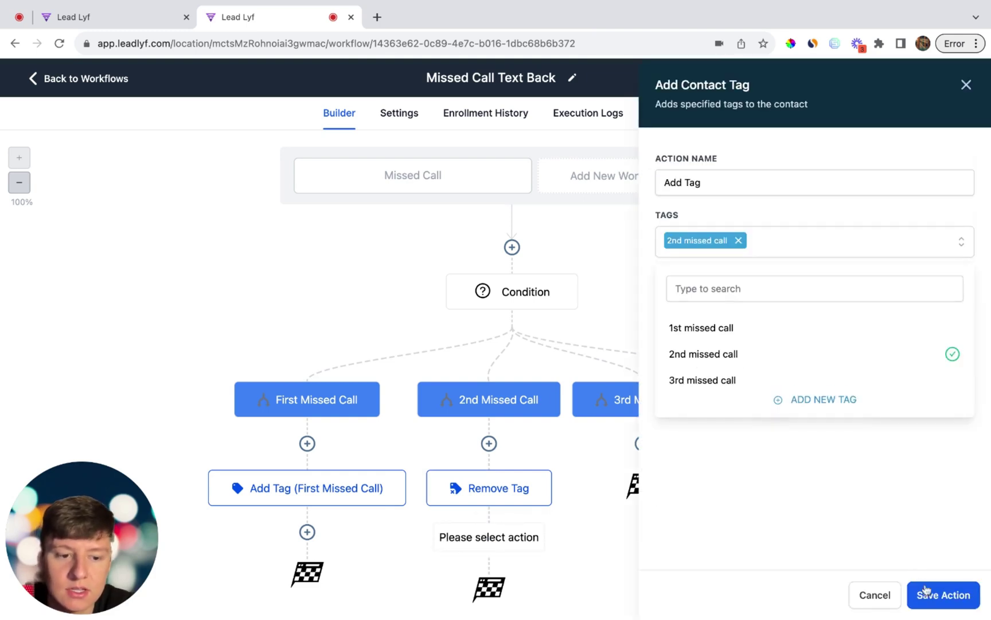
{"action": "left_click", "coordinate": [941, 595]}
Step: Add a Remove Contact Tag action named "Remove Tag (All Tags)" to the 3rd Missed Call branch, removing the 1st, 2nd and 3rd missed call tags
{"action": "scroll", "coordinate": [639, 428], "scroll_direction": "down", "scroll_amount": 1}
{"action": "left_click", "coordinate": [642, 410]}
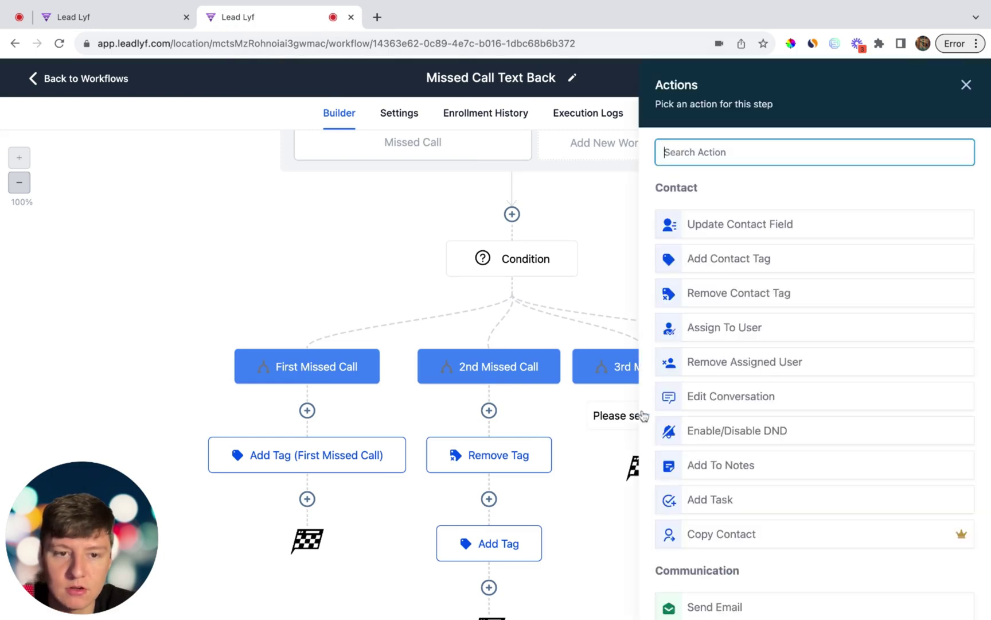
{"action": "type", "text": "rem"}
{"action": "left_click", "coordinate": [752, 210]}
{"action": "left_click", "coordinate": [789, 238]}
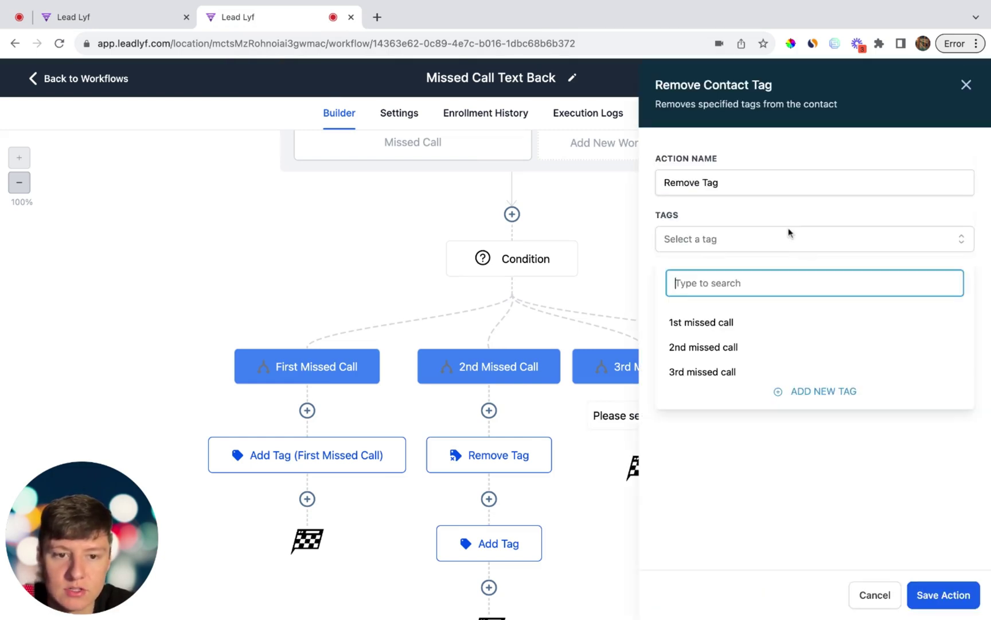
{"action": "left_click", "coordinate": [728, 324]}
{"action": "left_click", "coordinate": [719, 355]}
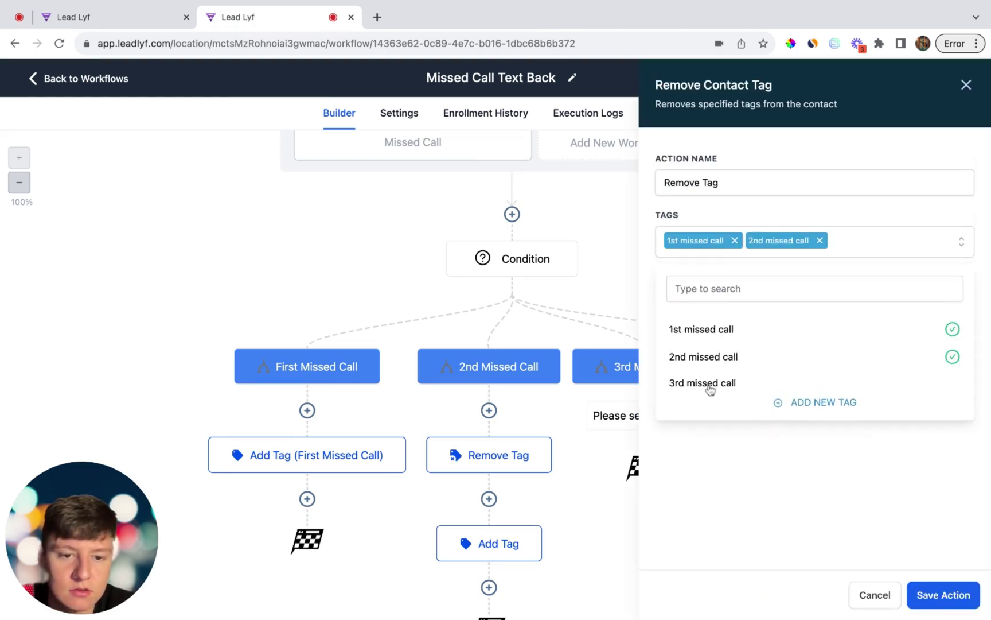
{"action": "left_click", "coordinate": [701, 381]}
{"action": "left_click", "coordinate": [744, 183]}
{"action": "type", "text": "(All Tags)"}
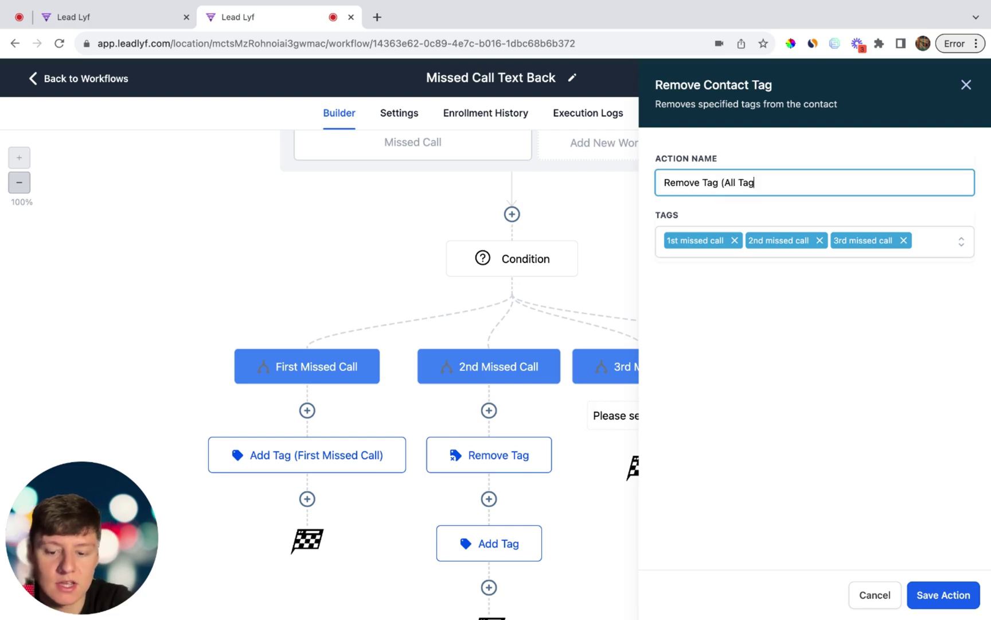
{"action": "left_click", "coordinate": [941, 595]}
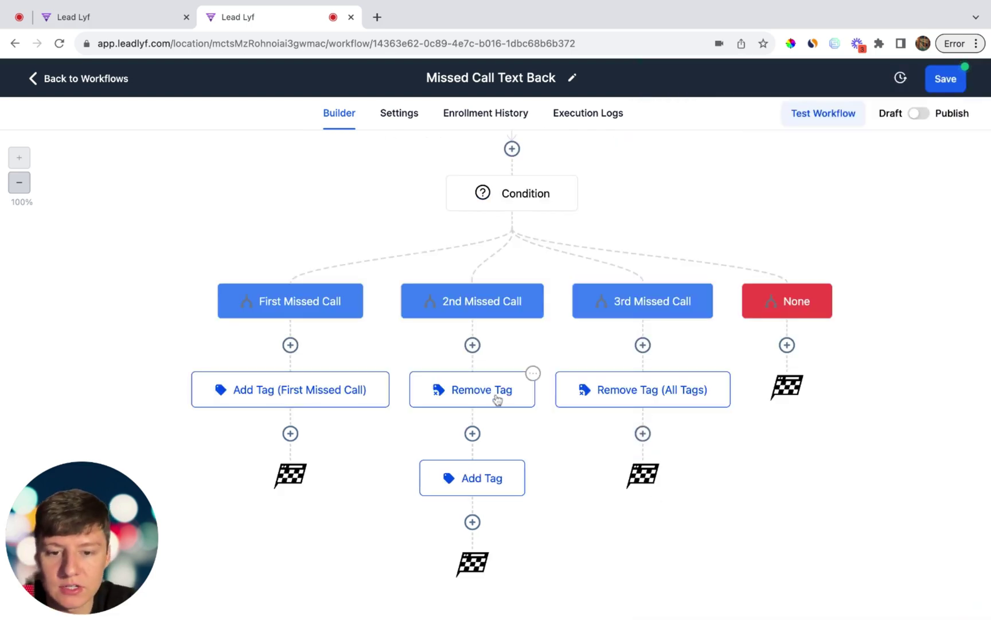
Step: Rename the Remove Tag action in the 2nd Missed Call branch to "Remove Tag (First Missed Call)" and save it
{"action": "left_click", "coordinate": [497, 399]}
{"action": "left_click", "coordinate": [726, 183]}
{"action": "type", "text": "(First "}
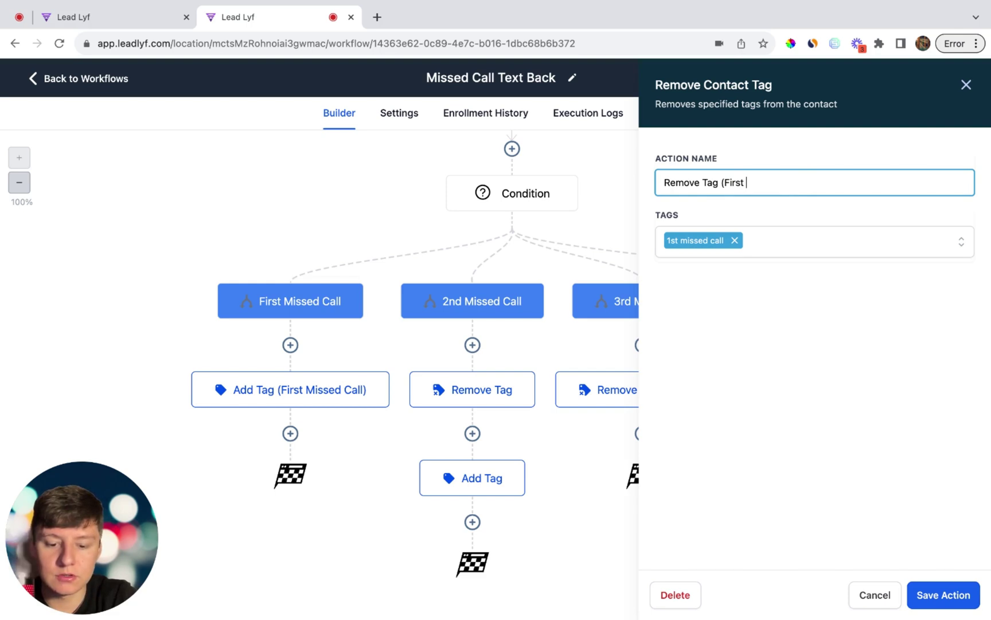
{"action": "type", "text": "Missed Call)"}
{"action": "left_click", "coordinate": [947, 603]}
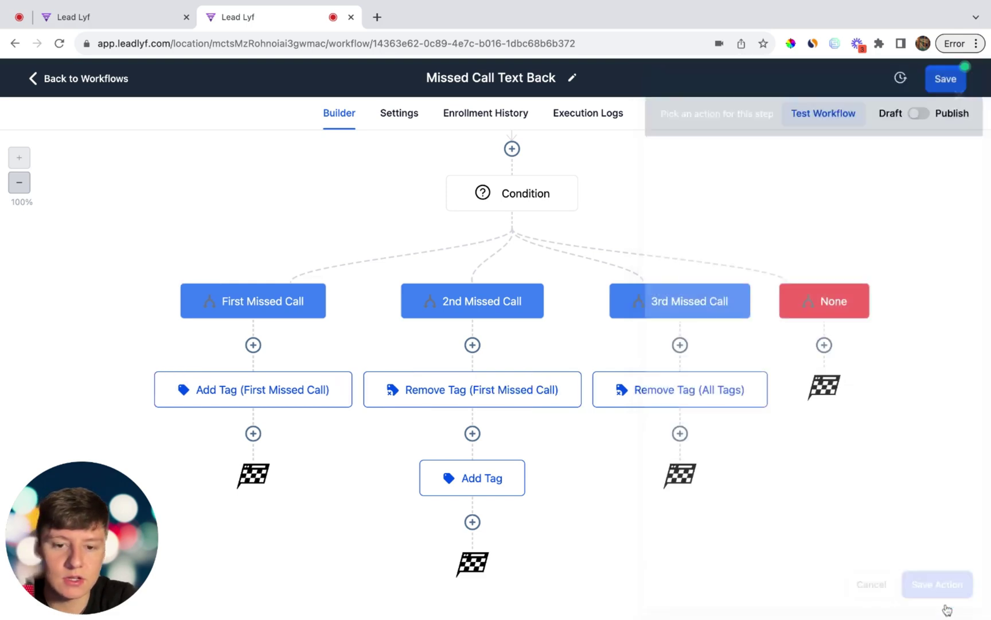
Step: Rename the Add Tag action in the 2nd Missed Call branch to "Add Tag (2nd Missed Call)" and save it
{"action": "left_click", "coordinate": [513, 469]}
{"action": "left_click", "coordinate": [705, 183]}
{"action": "type", "text": "(2nd M"}
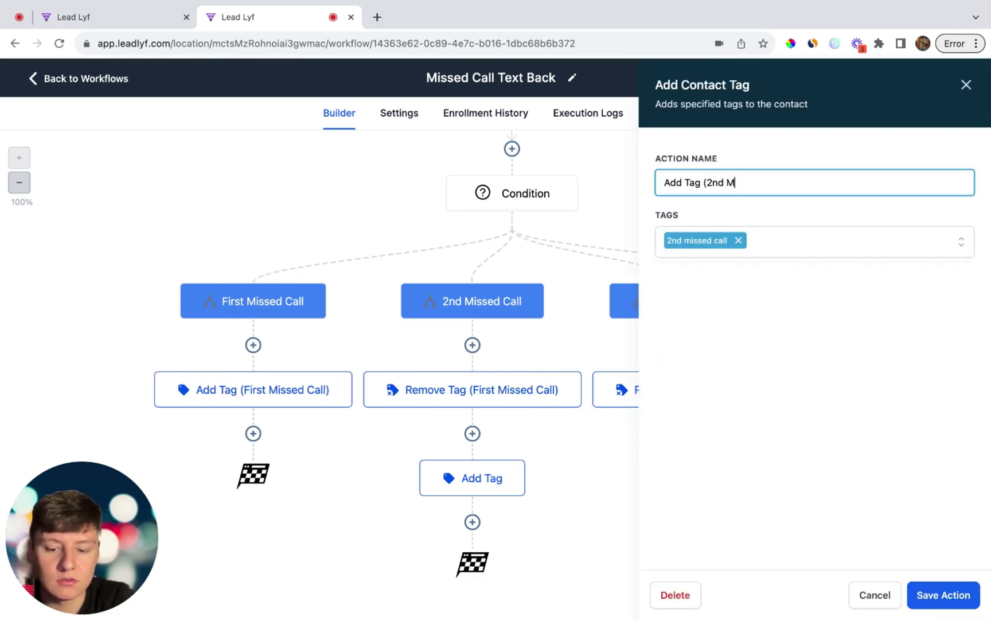
{"action": "type", "text": "issed Call)"}
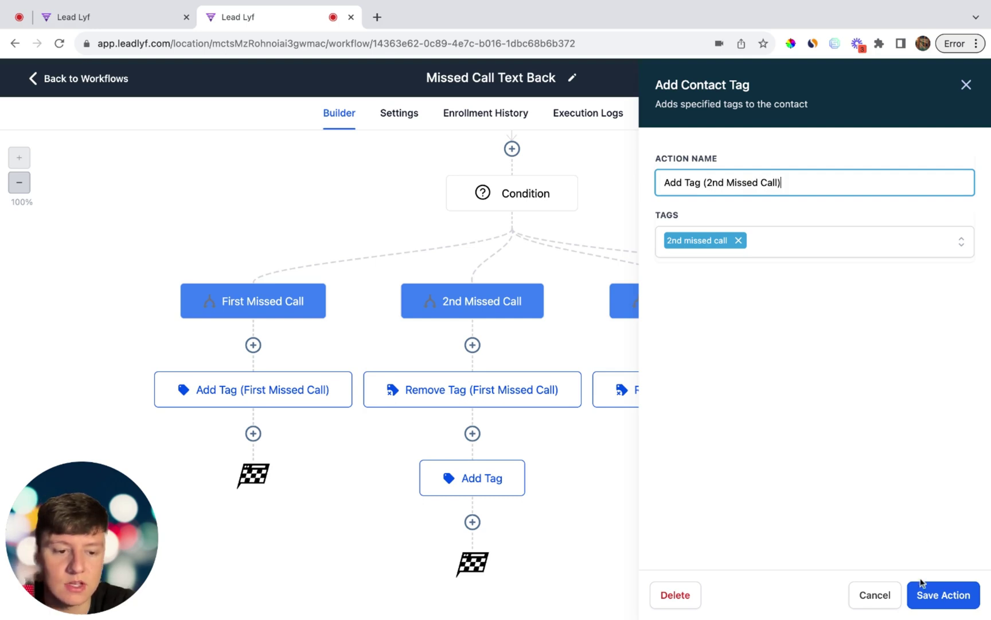
{"action": "left_click", "coordinate": [944, 594]}
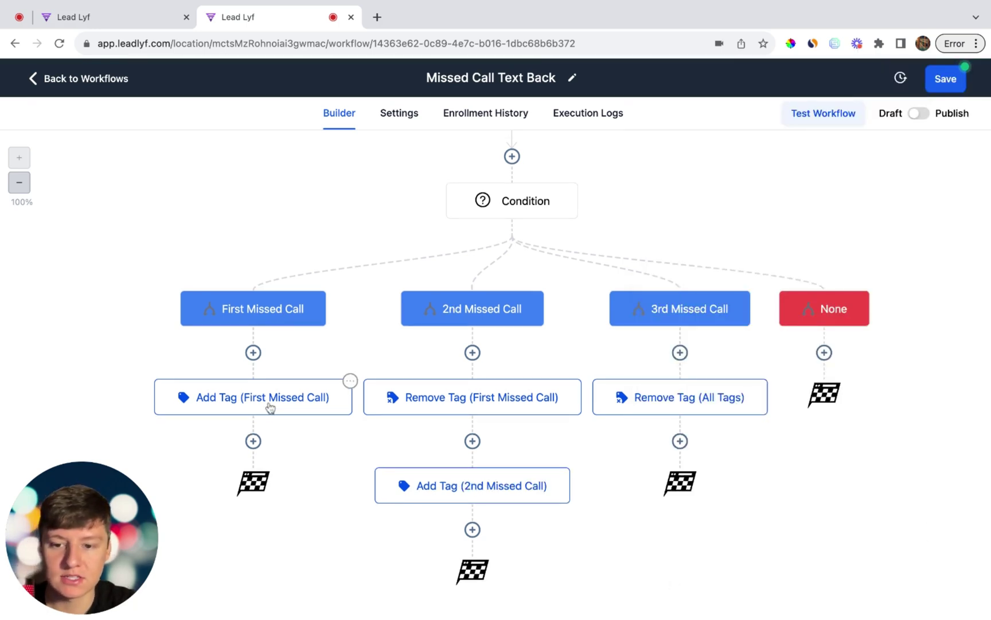
{"action": "scroll", "coordinate": [278, 407], "scroll_direction": "up", "scroll_amount": 1}
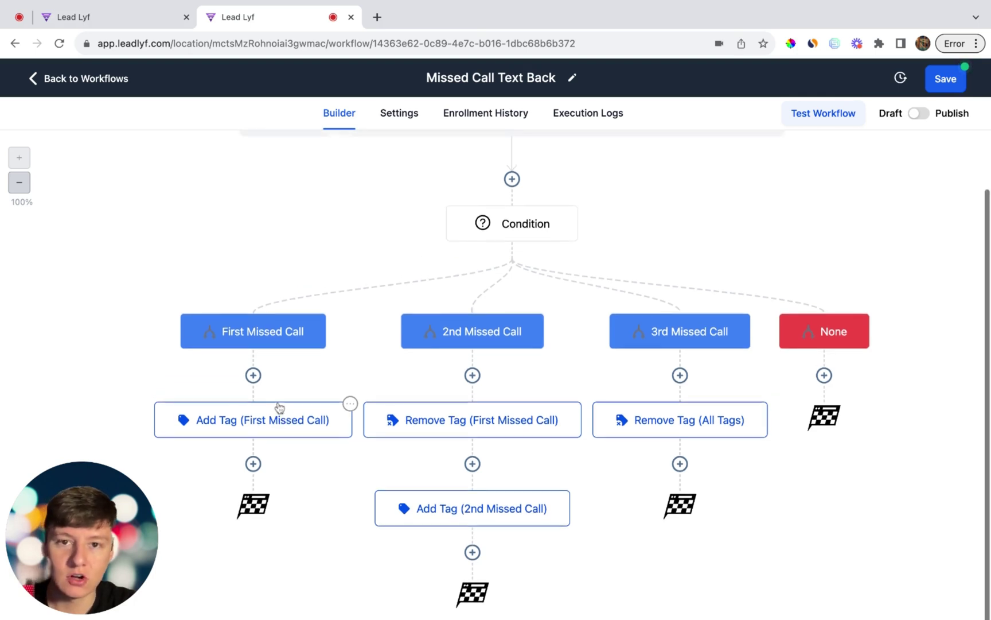
{"action": "scroll", "coordinate": [279, 407], "scroll_direction": "up", "scroll_amount": 1}
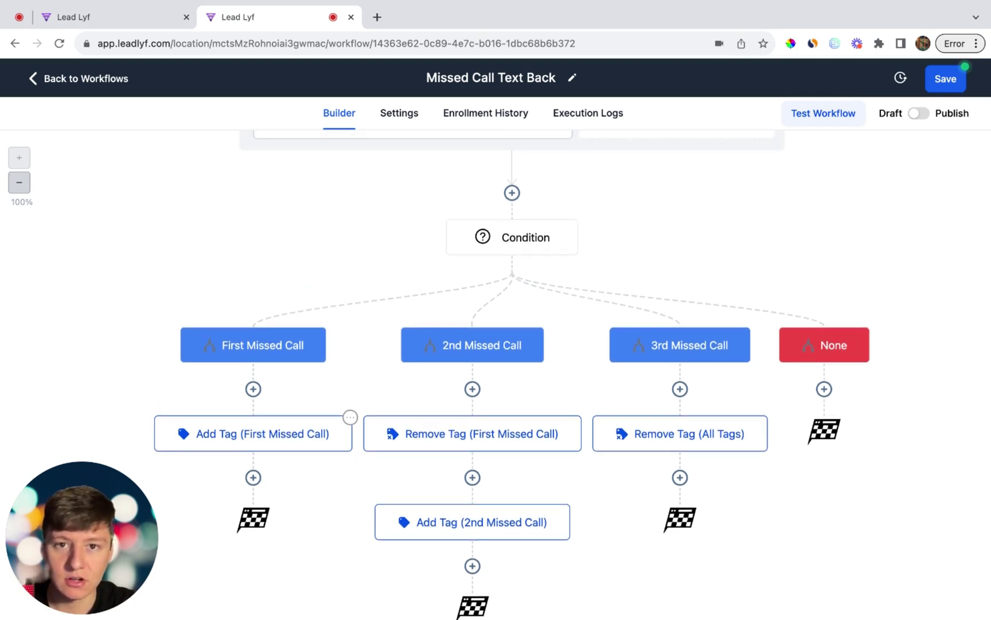
{"action": "scroll", "coordinate": [488, 364], "scroll_direction": "down", "scroll_amount": 2}
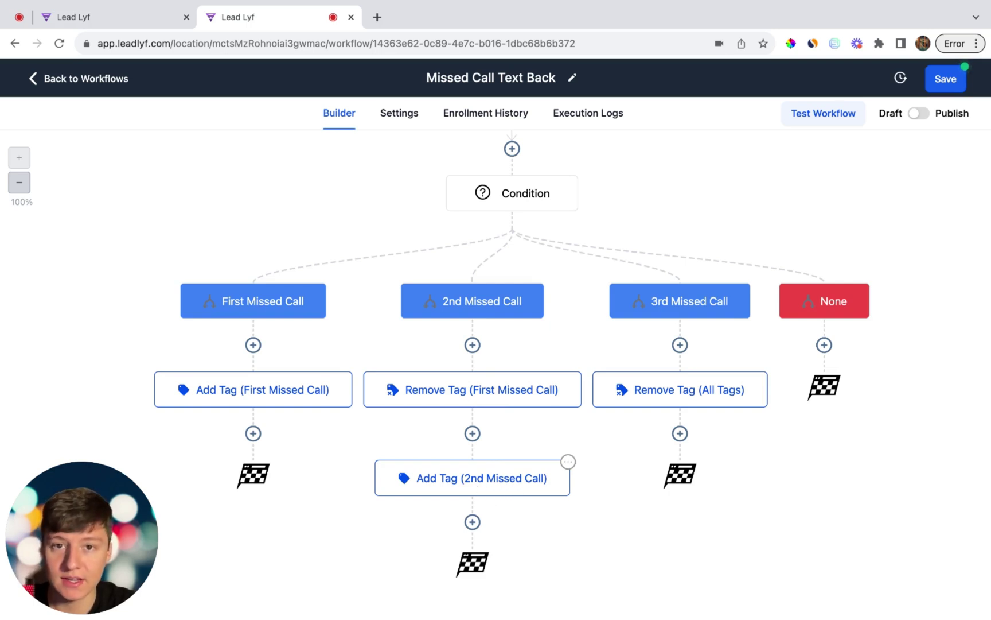
Step: Add a Wait action named "Slight Delay .2 min" with a 0.2-minute time delay below Add Tag in the First Missed Call branch
{"action": "scroll", "coordinate": [491, 478], "scroll_direction": "up", "scroll_amount": 1}
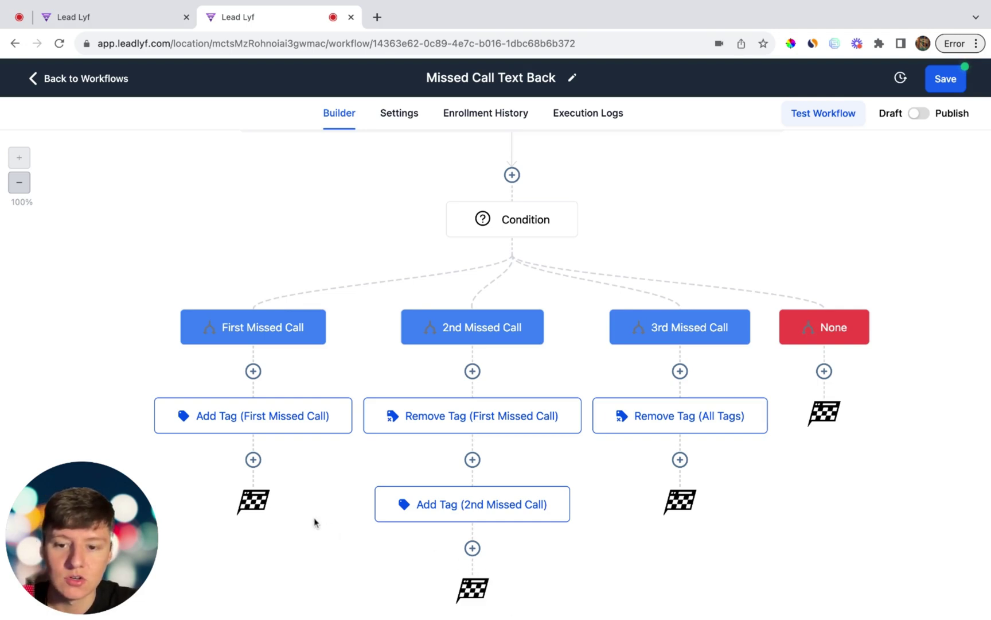
{"action": "left_click", "coordinate": [254, 461]}
{"action": "type", "text": "wait"}
{"action": "left_click", "coordinate": [688, 212]}
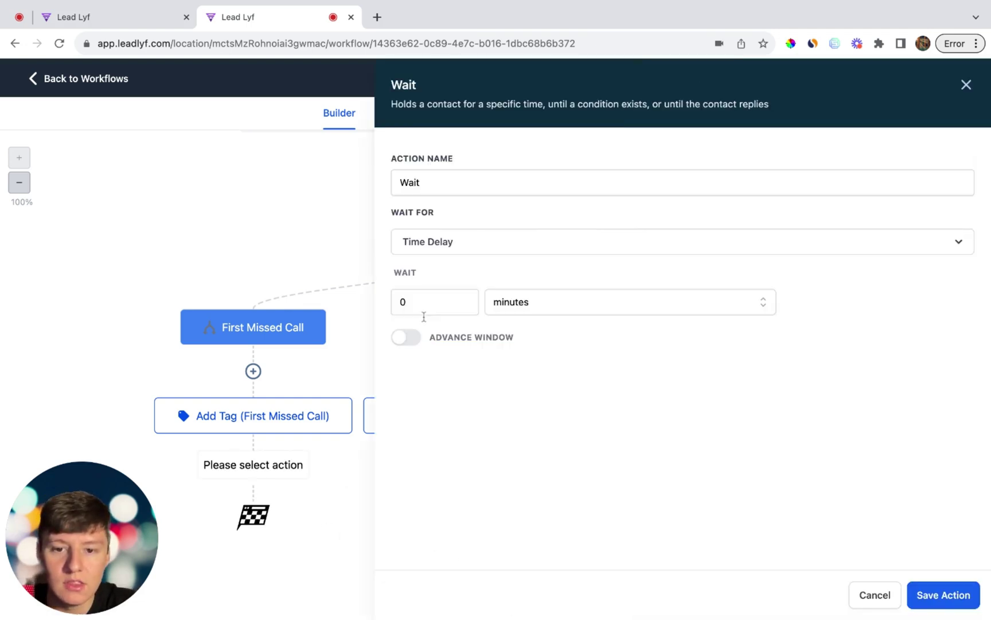
{"action": "left_click", "coordinate": [416, 300]}
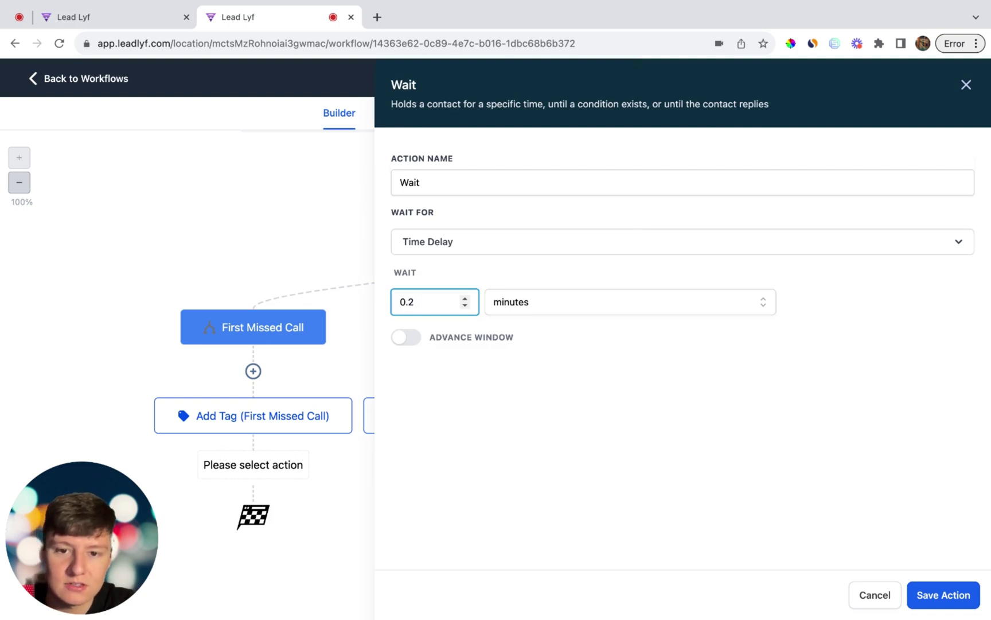
{"action": "left_click", "coordinate": [410, 182]}
{"action": "double_click", "coordinate": [410, 182]}
{"action": "type", "text": "Slight Dela"}
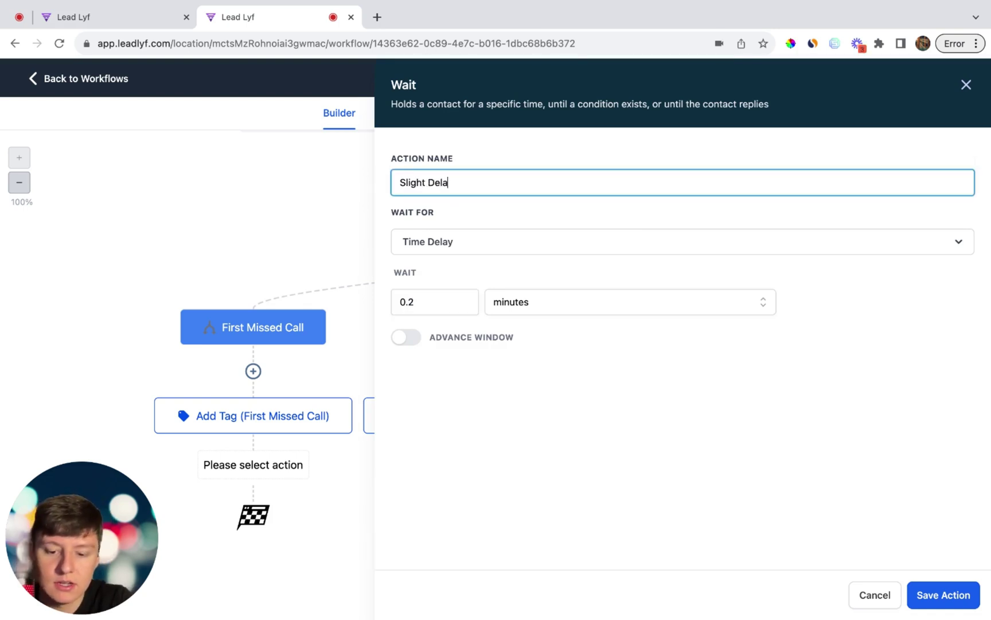
{"action": "type", "text": "y .2 min"}
{"action": "left_click", "coordinate": [973, 599]}
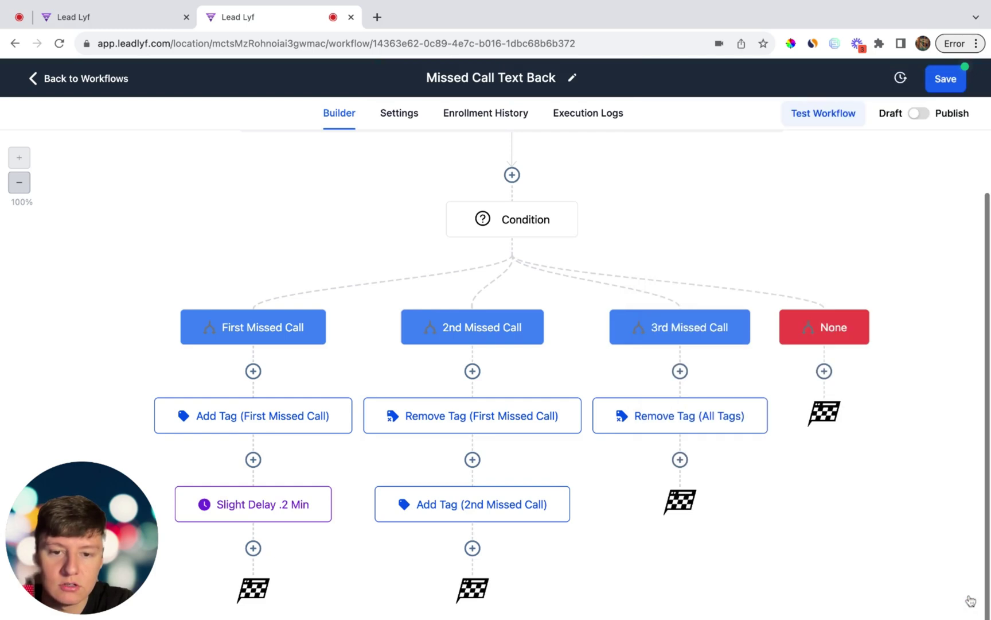
Step: Add a Wait action named "Slight Delay .2 min" with a 0.2-minute time delay below Add Tag in the 2nd Missed Call branch
{"action": "left_click", "coordinate": [490, 183]}
{"action": "type", "text": "Sligh"}
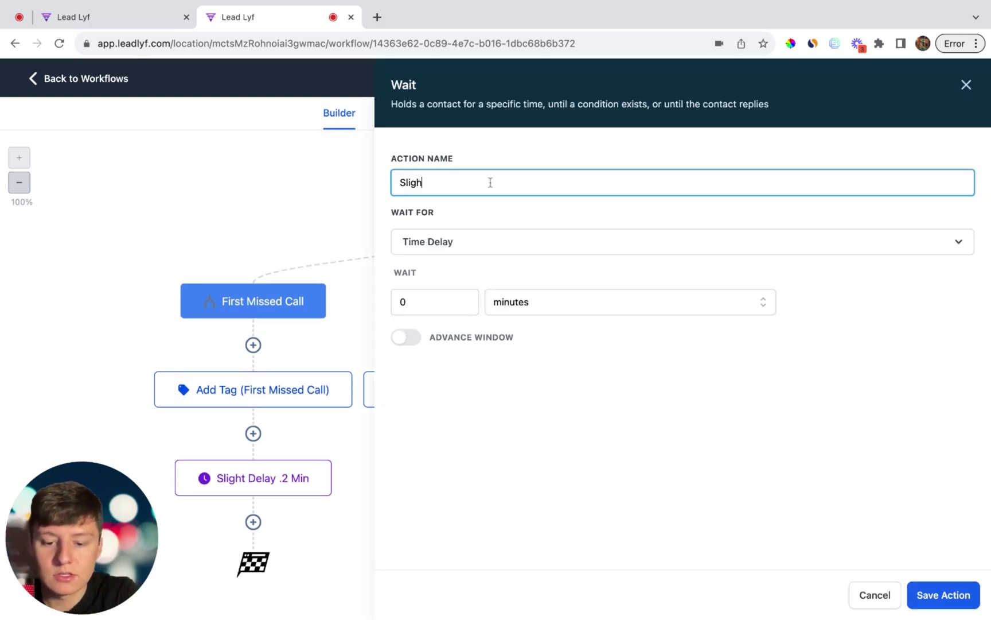
{"action": "type", "text": "t D"}
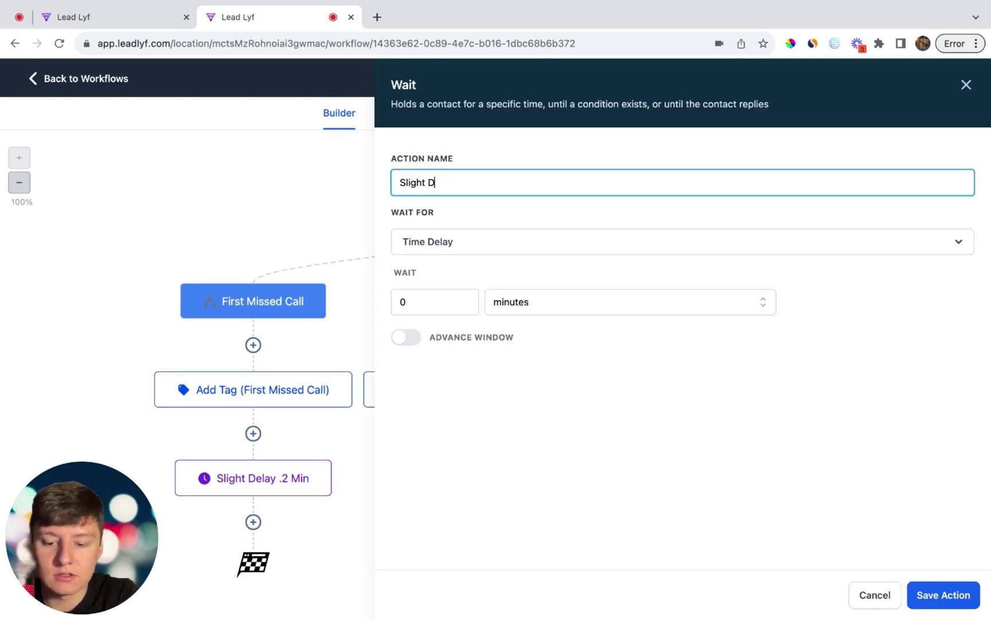
{"action": "type", "text": "elay .2 min"}
{"action": "left_click", "coordinate": [439, 306]}
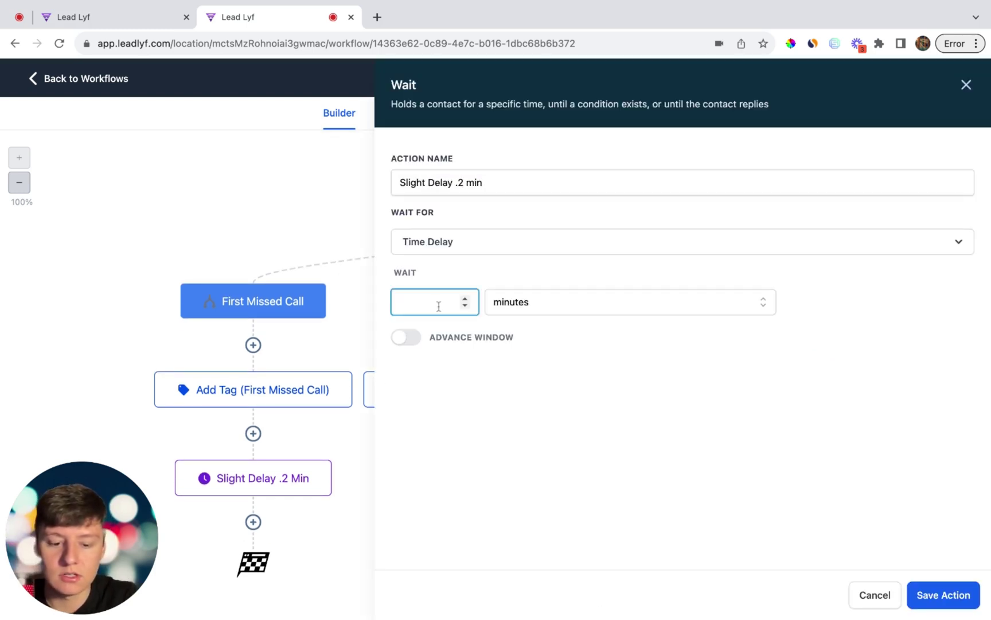
{"action": "type", "text": "0.2"}
{"action": "left_click", "coordinate": [944, 595]}
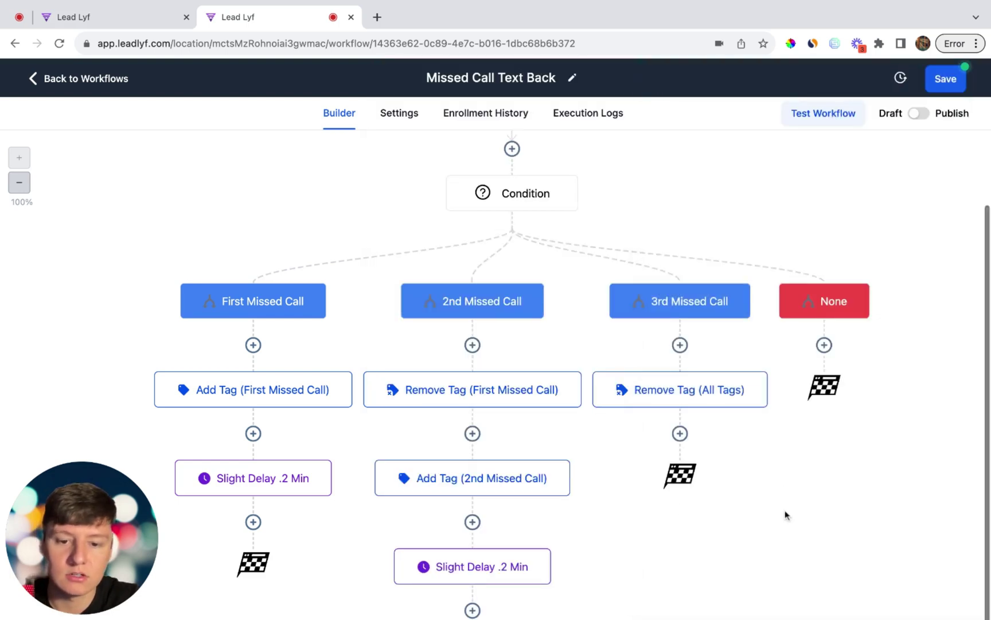
Step: Add a Wait action named "Slight Delay" with a 0.2-minute time delay below Remove Tag in the 3rd Missed Call branch
{"action": "left_click", "coordinate": [680, 433]}
{"action": "type", "text": "wai"}
{"action": "left_click", "coordinate": [749, 212]}
{"action": "left_click", "coordinate": [469, 183]}
{"action": "type", "text": "Slight Delay"}
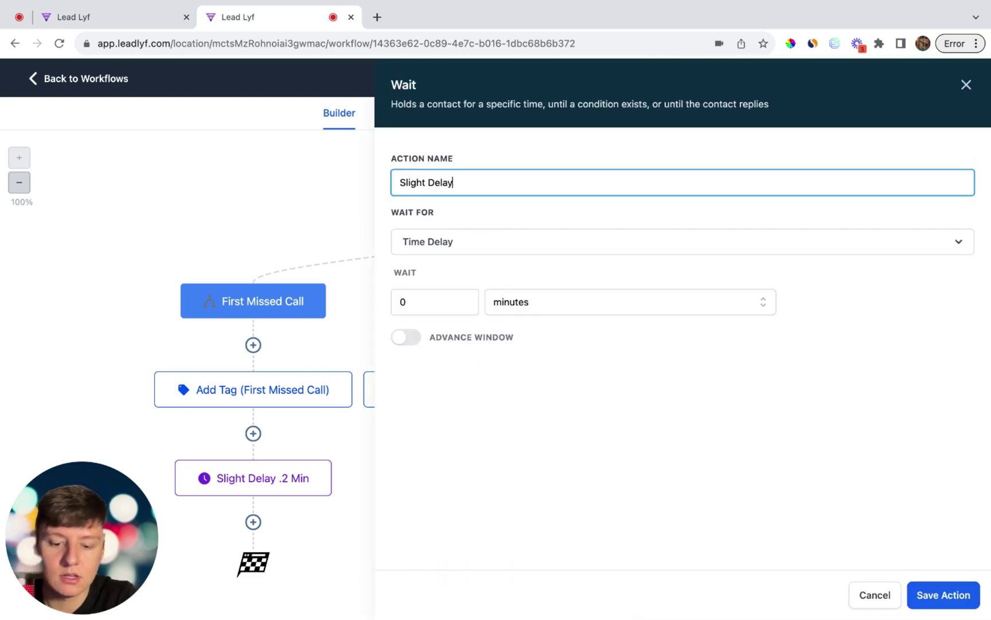
{"action": "left_click", "coordinate": [428, 301]}
{"action": "type", "text": "0.2"}
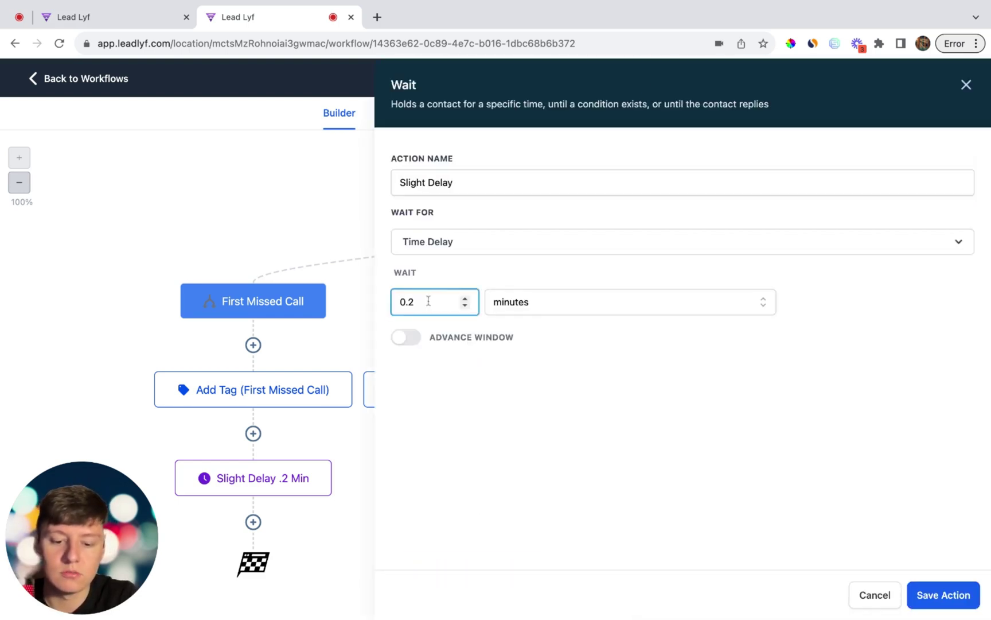
{"action": "left_click", "coordinate": [945, 595]}
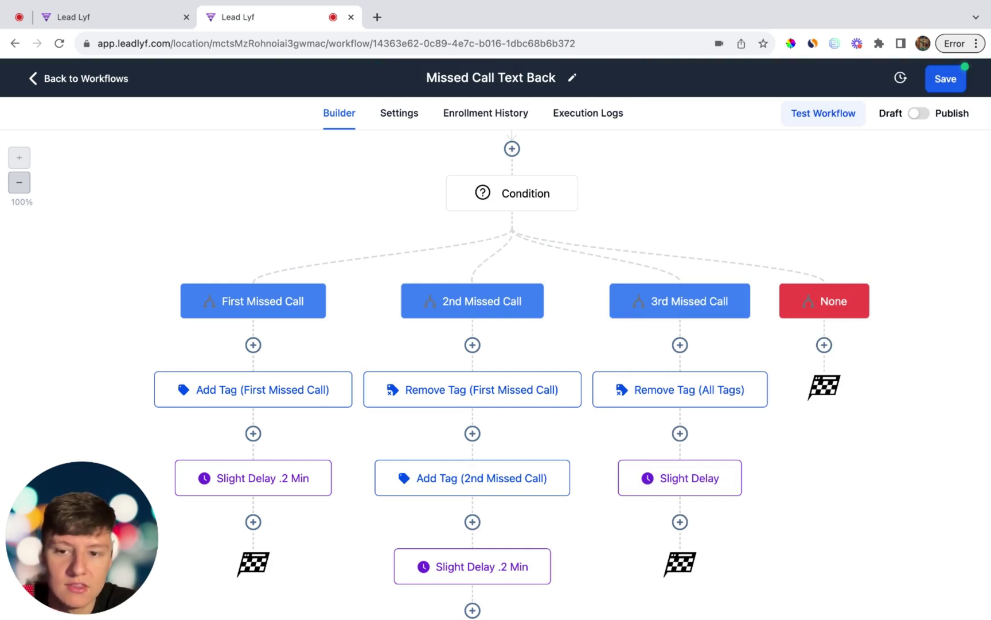
Step: Add an If / Else condition named "During The Week" with a "Mon-Fri" branch below the delay in the First Missed Call branch
{"action": "scroll", "coordinate": [229, 492], "scroll_direction": "down", "scroll_amount": 3}
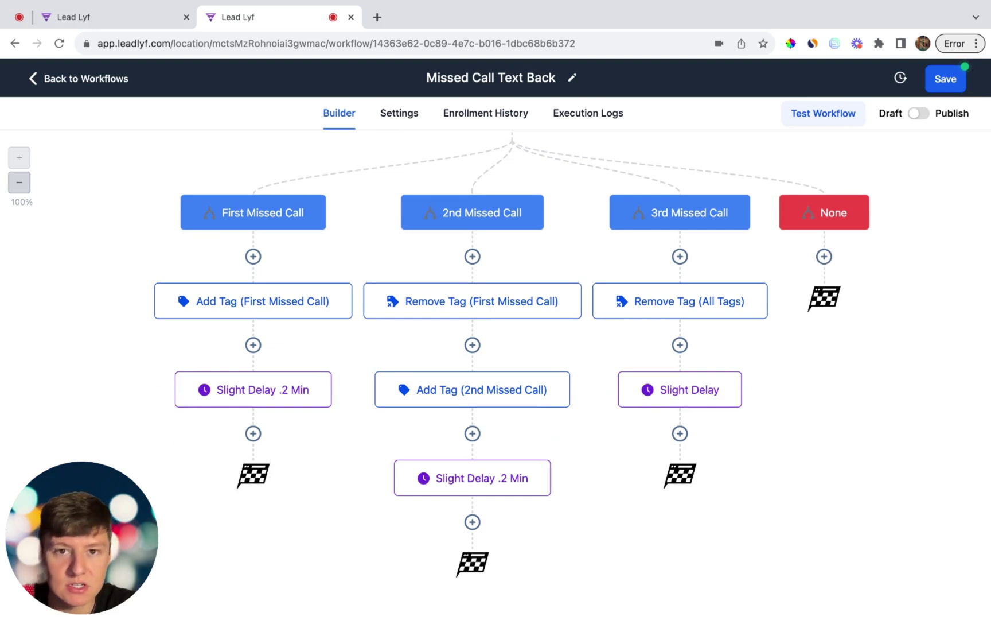
{"action": "left_click", "coordinate": [253, 433]}
{"action": "type", "text": "if"}
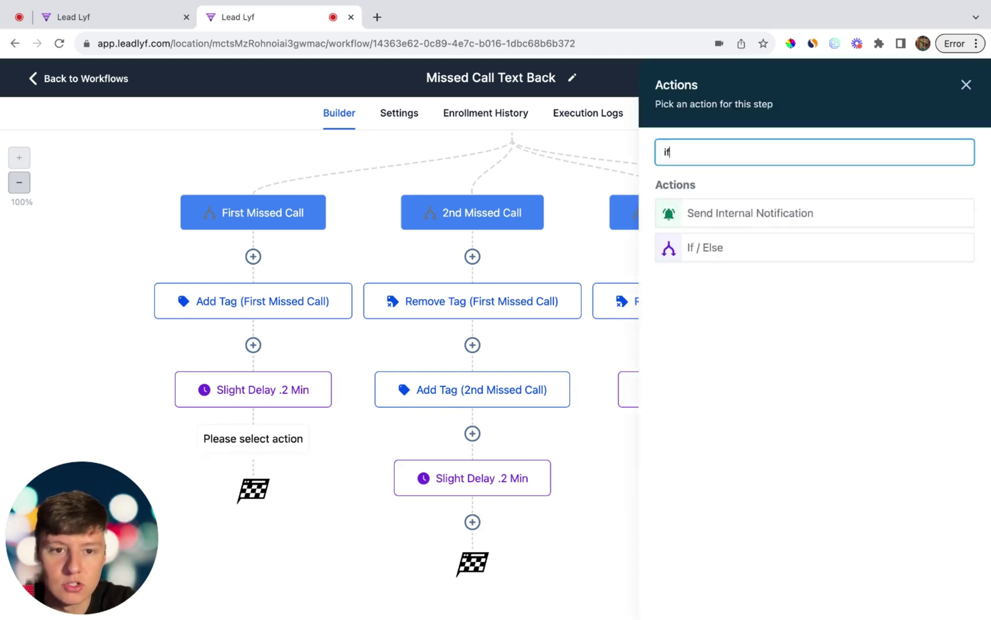
{"action": "left_click", "coordinate": [711, 252]}
{"action": "left_click", "coordinate": [485, 186]}
{"action": "key", "text": "super+a"}
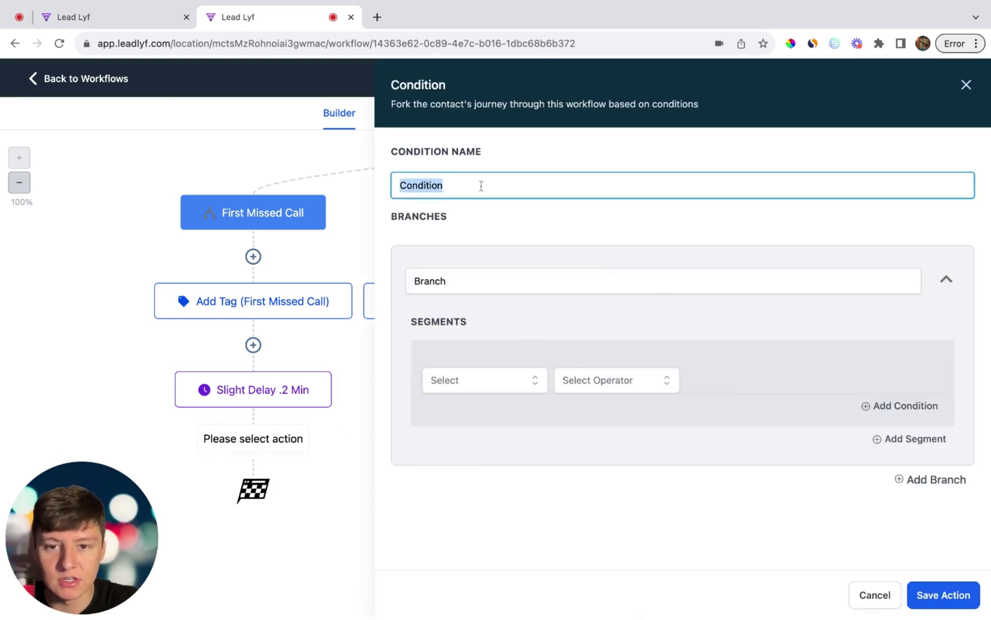
{"action": "type", "text": "During The Week"}
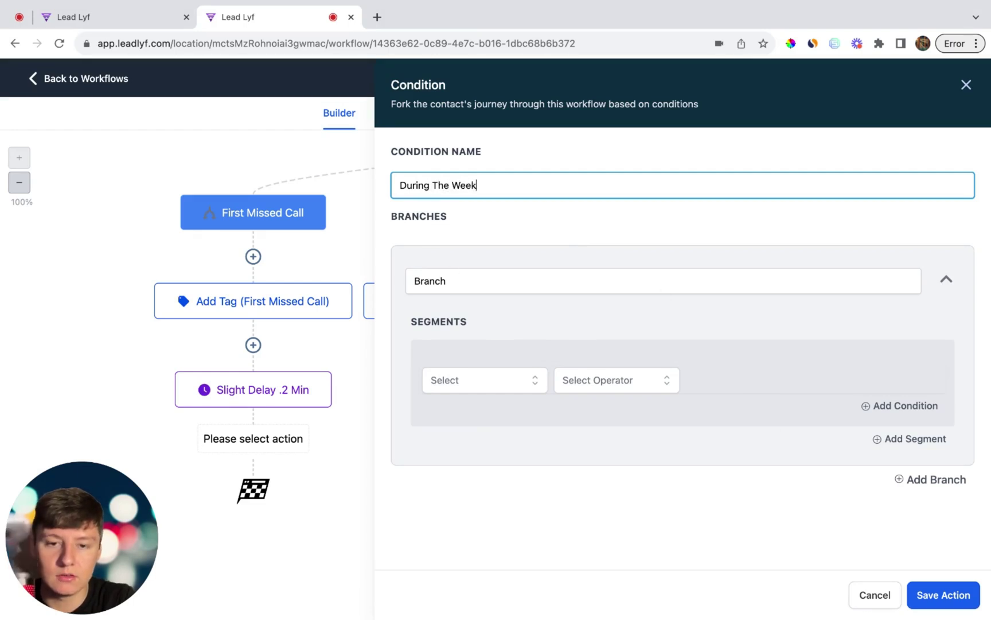
{"action": "left_click", "coordinate": [447, 281]}
{"action": "key", "text": "super+a"}
{"action": "type", "text": "Mon"}
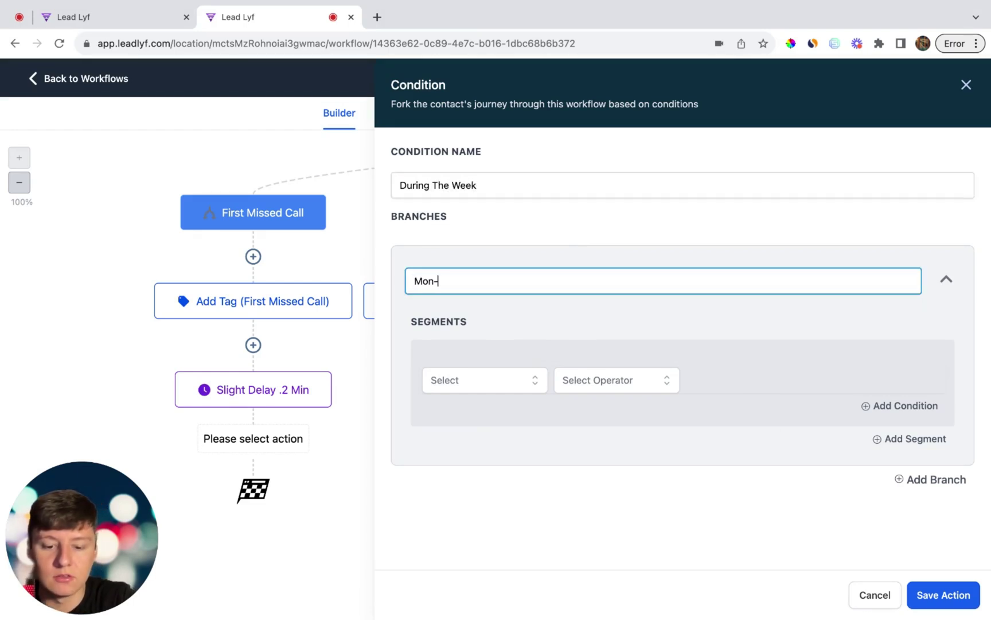
Step: Set the Mon-Fri branch's condition to Current Day of week Is Weekday and save the If / Else action
{"action": "left_click", "coordinate": [452, 383]}
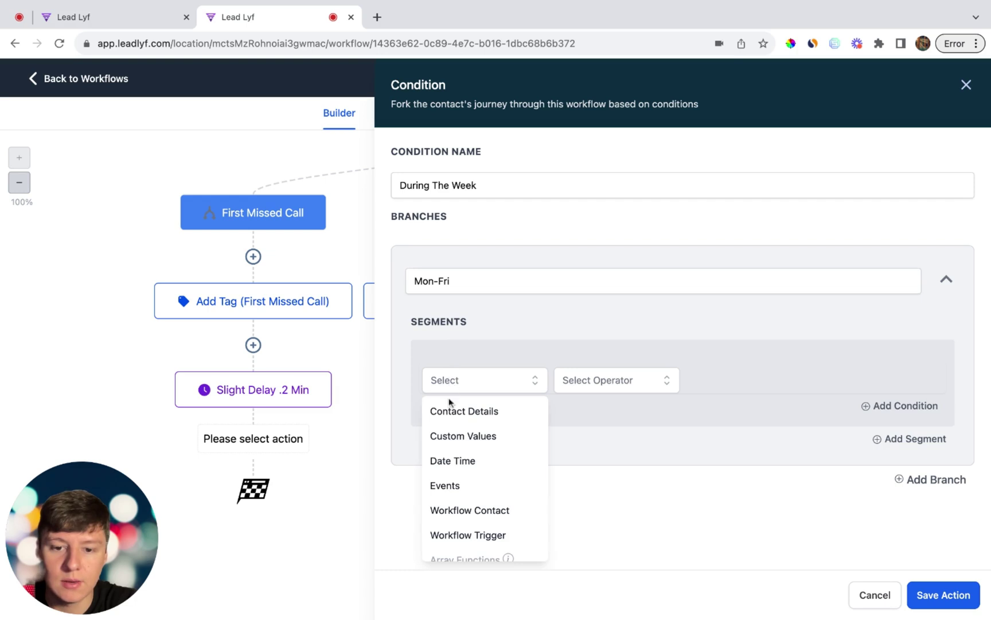
{"action": "left_click", "coordinate": [450, 458]}
{"action": "left_click", "coordinate": [451, 487]}
{"action": "left_click", "coordinate": [599, 382]}
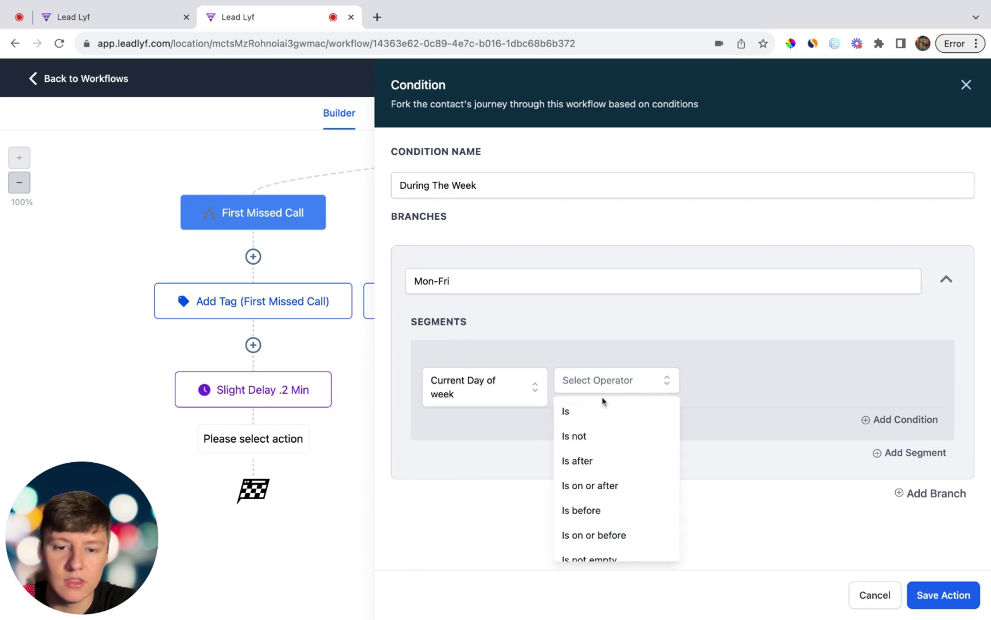
{"action": "left_click", "coordinate": [597, 412]}
{"action": "left_click", "coordinate": [740, 380]}
{"action": "scroll", "coordinate": [735, 516], "scroll_direction": "down", "scroll_amount": 2}
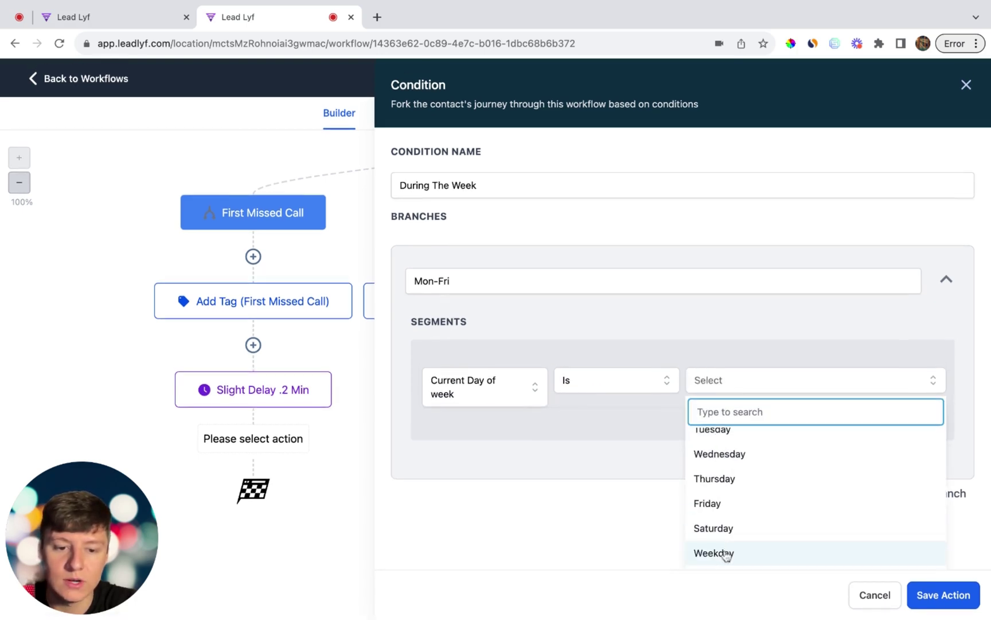
{"action": "left_click", "coordinate": [727, 553]}
{"action": "left_click", "coordinate": [924, 586]}
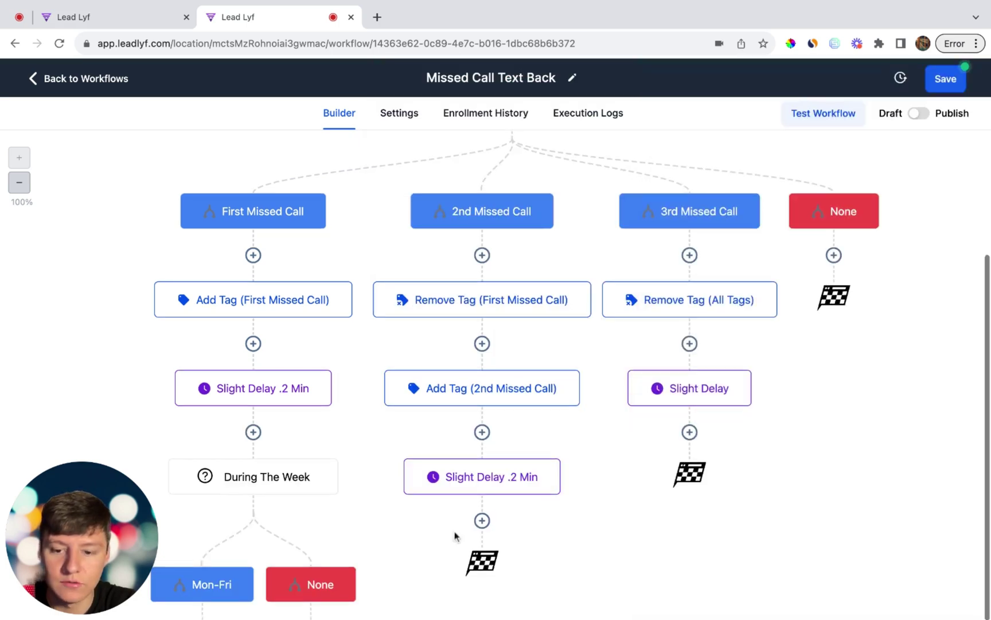
Step: Add an SMS under None: "Hi there, sorry we missed your call. We're not open until Monday, so we'll call you back then. Thanks, and enjoy your weekend!"
{"action": "scroll", "coordinate": [454, 535], "scroll_direction": "down", "scroll_amount": 2}
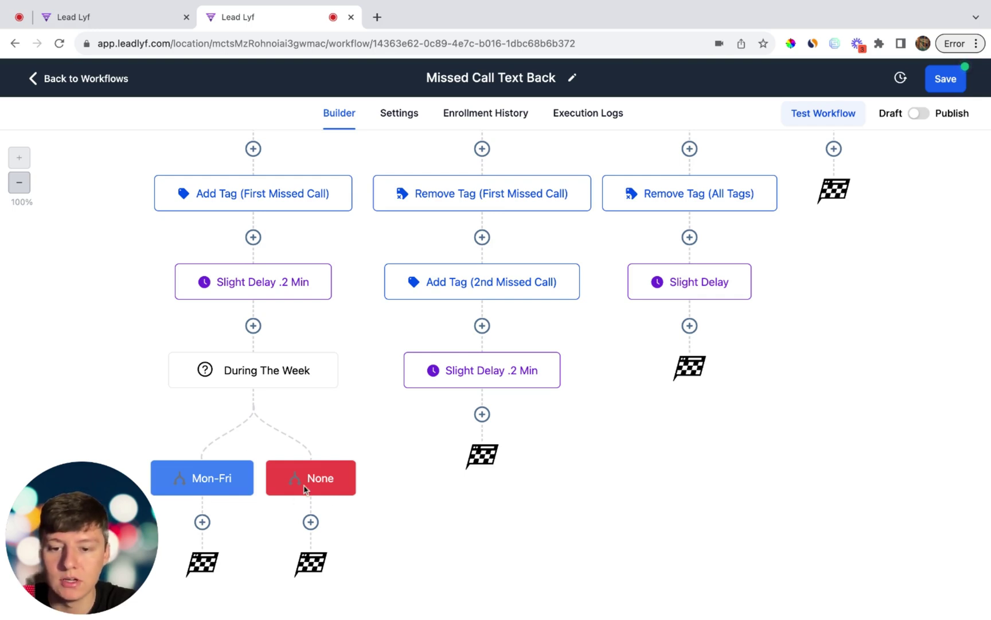
{"action": "left_click", "coordinate": [311, 522]}
{"action": "type", "text": "sms"}
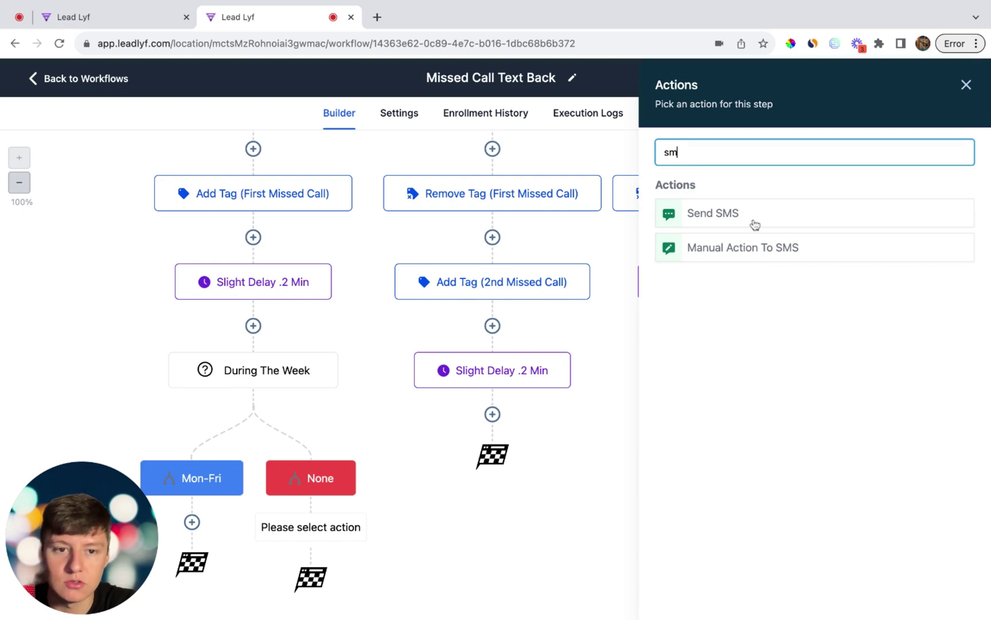
{"action": "left_click", "coordinate": [753, 222]}
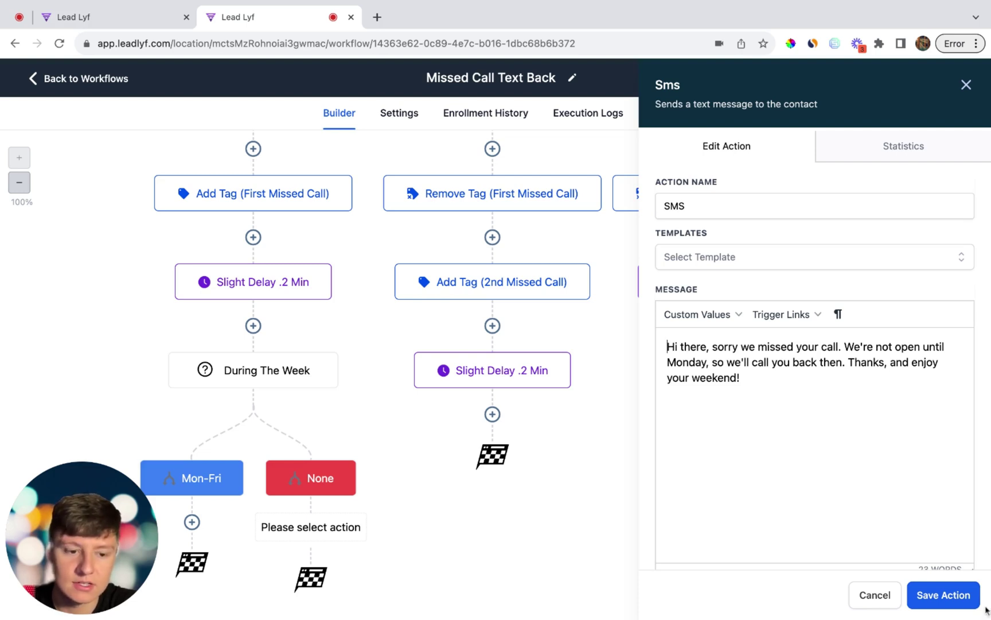
{"action": "left_click", "coordinate": [967, 597]}
Step: Add a Send Internal Notification action titled "You Missed A Call!" below the SMS in the None branch
{"action": "scroll", "coordinate": [649, 581], "scroll_direction": "down", "scroll_amount": 2}
{"action": "left_click", "coordinate": [314, 527]}
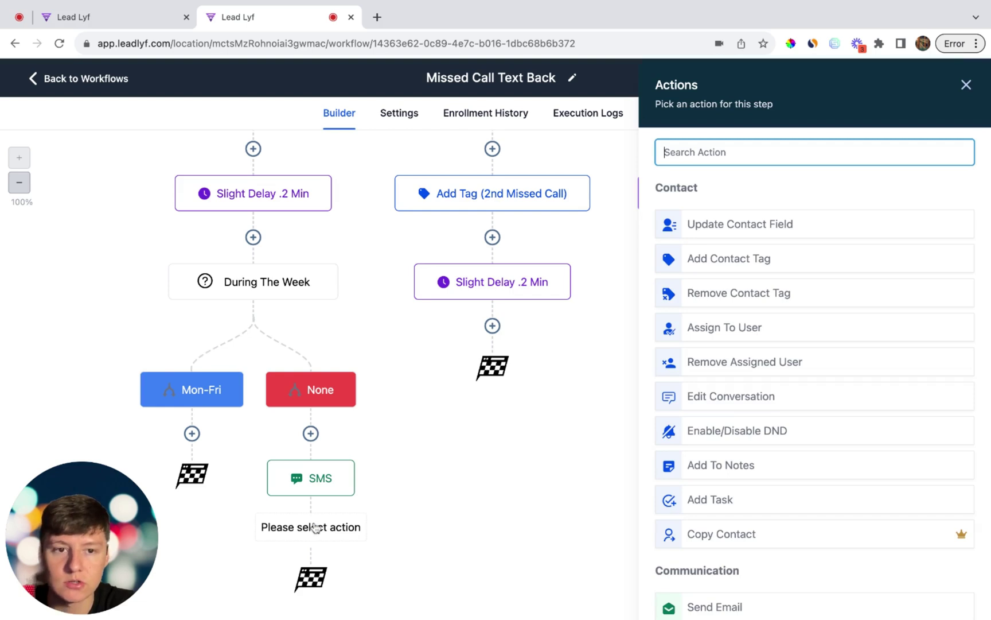
{"action": "type", "text": "in"}
{"action": "left_click", "coordinate": [745, 290]}
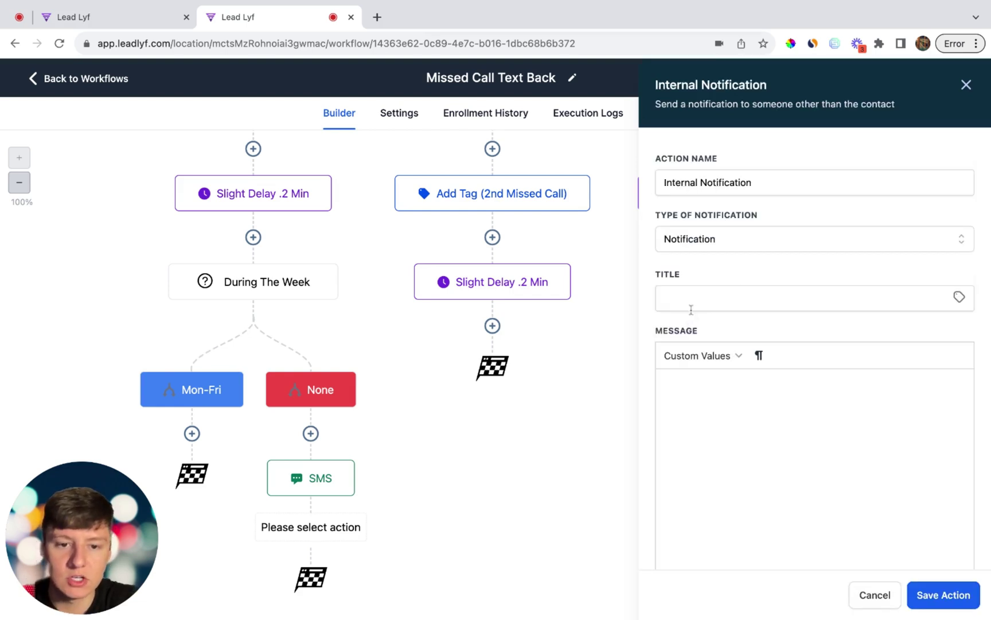
{"action": "left_click", "coordinate": [691, 301]}
{"action": "type", "text": "You Missed "}
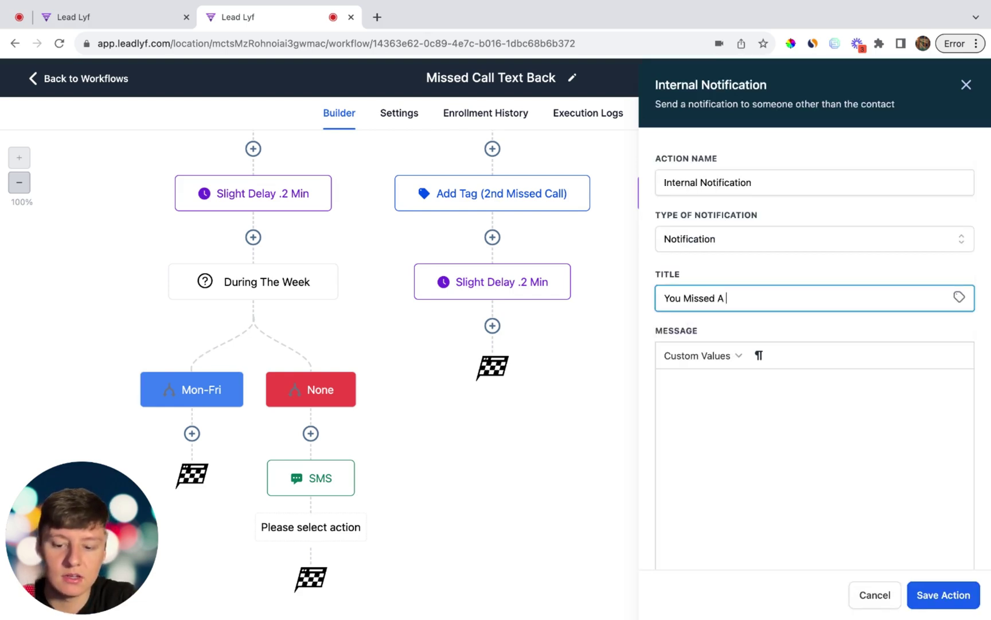
{"action": "type", "text": "A Call!"}
Step: Set the notification message to "You just missed a call from {{contact.name}} ({{contact.phone}}). Call them back ASAP." and save the action
{"action": "left_click", "coordinate": [669, 390]}
{"action": "type", "text": "You just missed a call from {{contact.name}} ({{contact.phone}}). Call them back ASAP."}
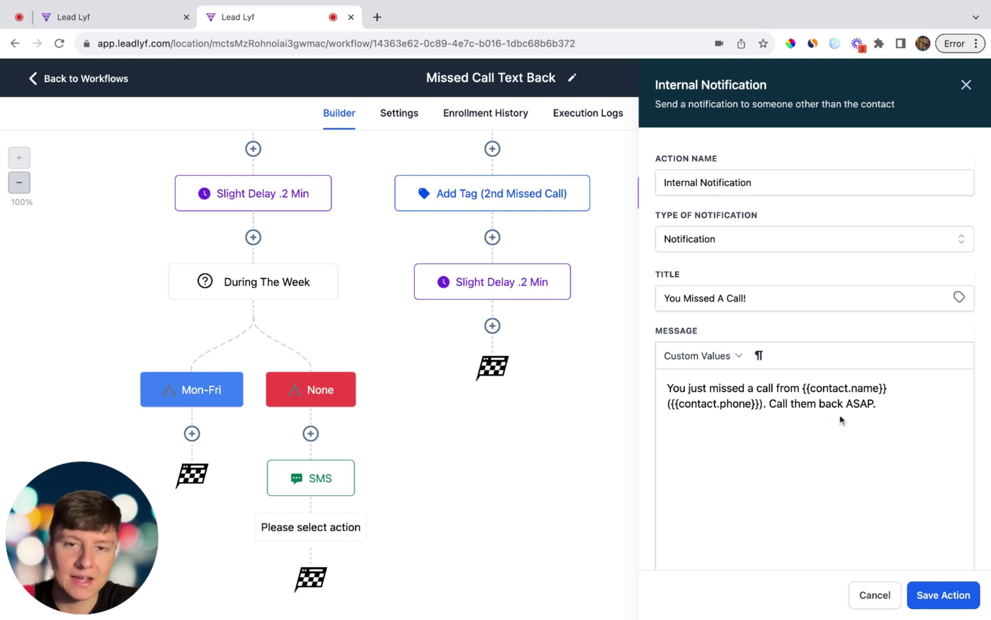
{"action": "left_click", "coordinate": [950, 594]}
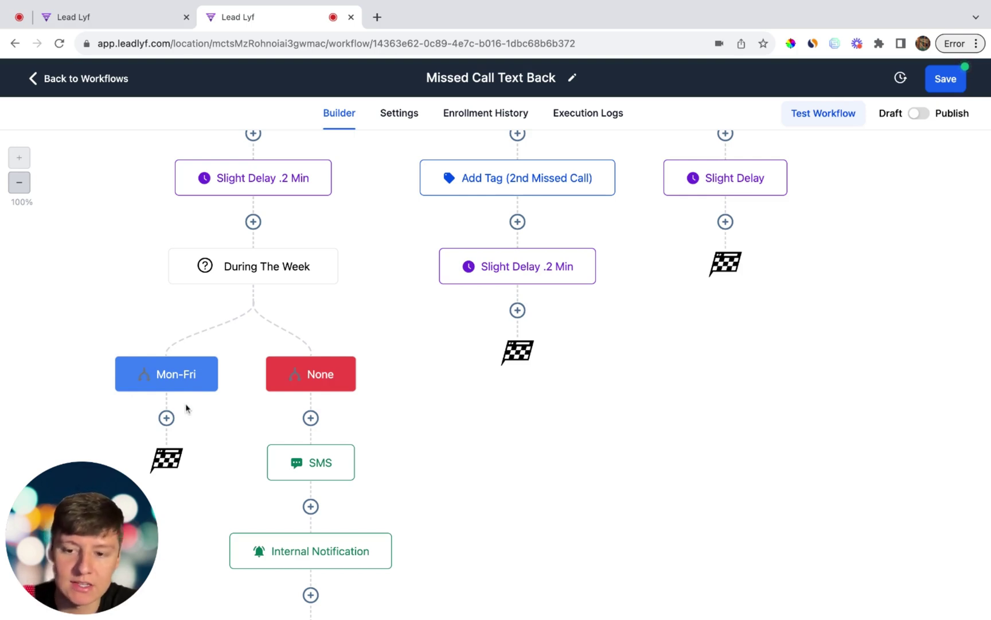
Step: Add an If / Else condition named "Business Hours" under the Mon-Fri branch and name its branch "8-6"
{"action": "scroll", "coordinate": [186, 408], "scroll_direction": "down", "scroll_amount": 2}
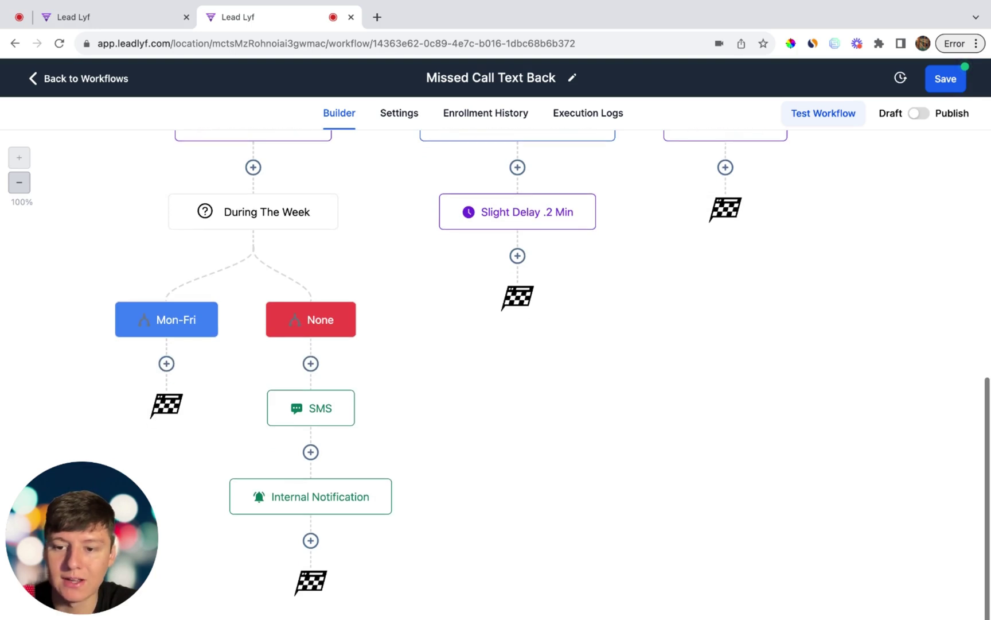
{"action": "left_click", "coordinate": [166, 363]}
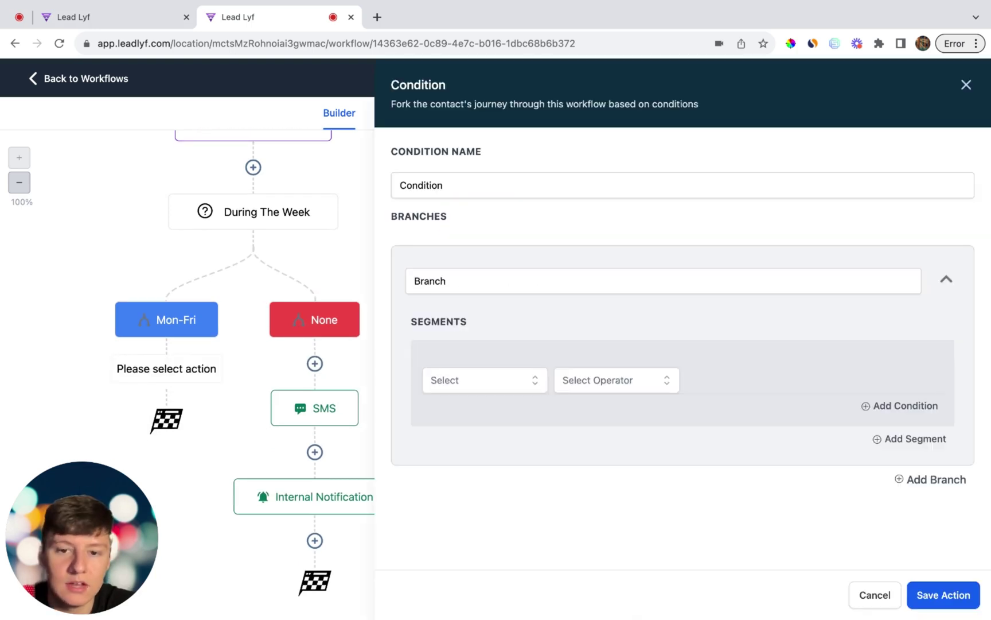
{"action": "double_click", "coordinate": [449, 178]}
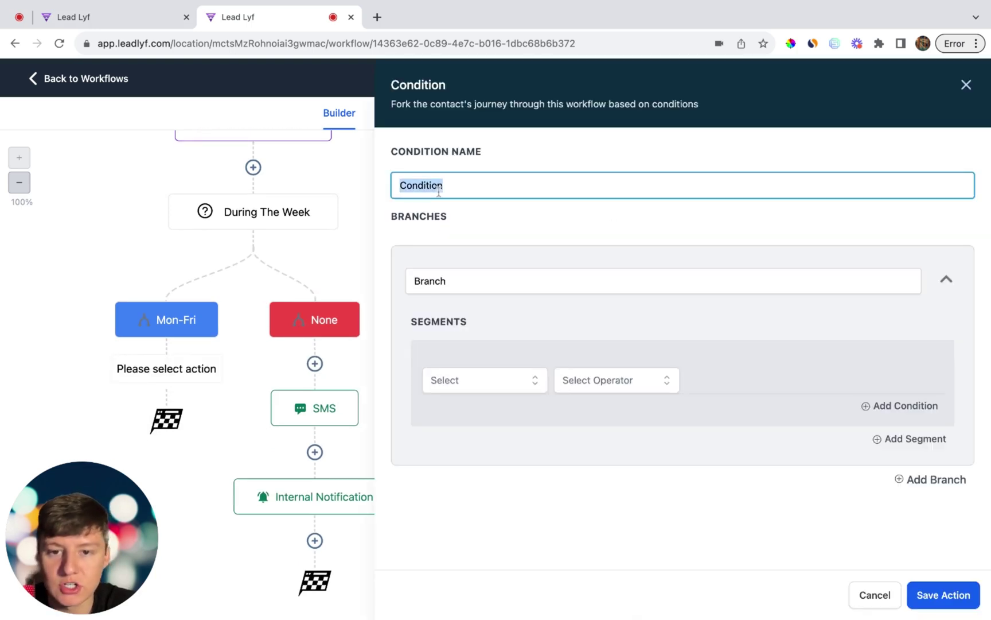
{"action": "type", "text": "Business Hours"}
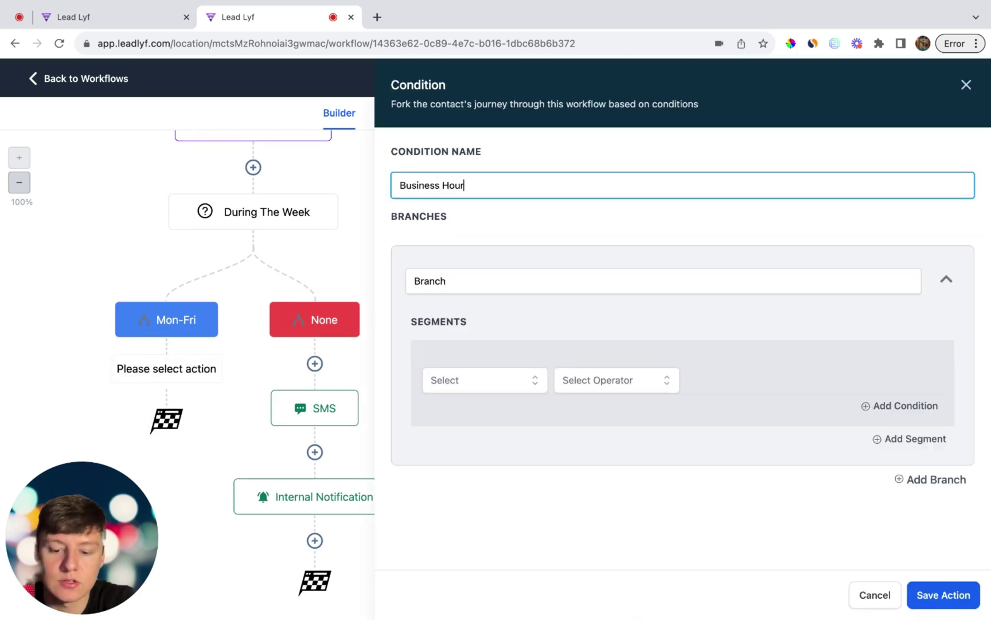
{"action": "double_click", "coordinate": [448, 280]}
{"action": "key", "text": "BackSpace"}
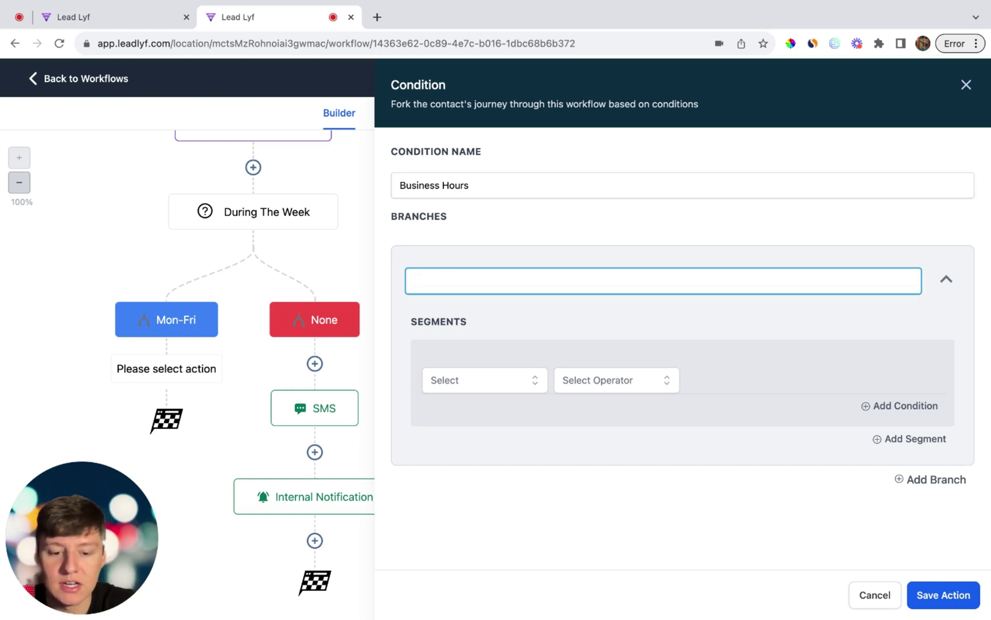
Step: Set the 8-6 branch's first segment to Current hour Is after 08:00 AM
{"action": "left_click", "coordinate": [441, 386]}
{"action": "left_click", "coordinate": [451, 398]}
{"action": "left_click", "coordinate": [451, 517]}
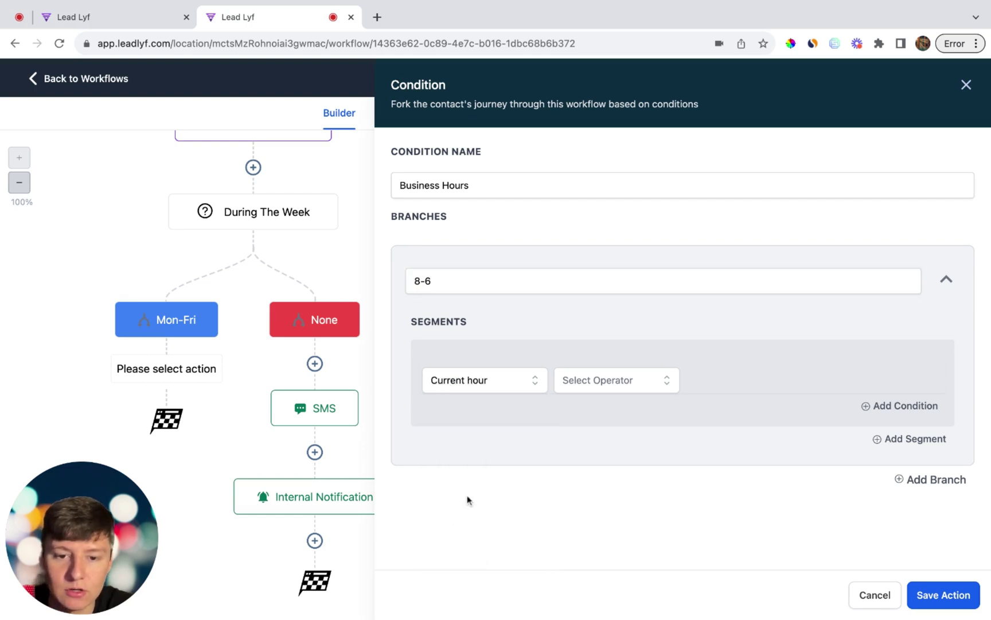
{"action": "left_click", "coordinate": [617, 380]}
{"action": "left_click", "coordinate": [597, 433]}
{"action": "left_click", "coordinate": [746, 380]}
{"action": "scroll", "coordinate": [730, 533], "scroll_direction": "down", "scroll_amount": 2}
{"action": "left_click", "coordinate": [731, 508]}
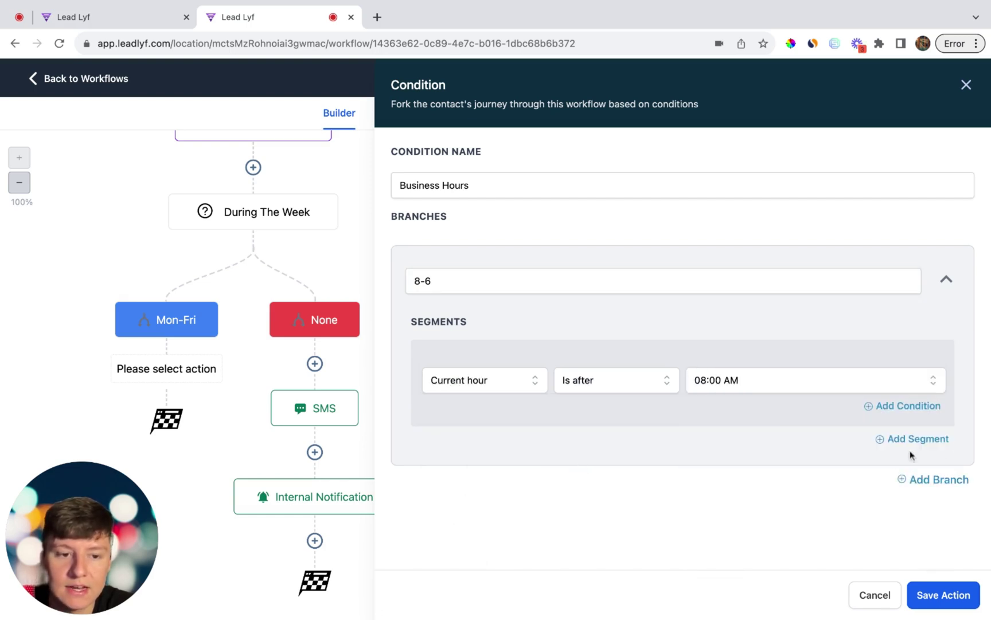
Step: Add a second AND segment to the 8-6 branch with Current hour Is before 06:00 PM and save the action
{"action": "left_click", "coordinate": [913, 442]}
{"action": "left_click", "coordinate": [482, 508]}
{"action": "scroll", "coordinate": [479, 511], "scroll_direction": "down", "scroll_amount": 2}
{"action": "left_click", "coordinate": [476, 499]}
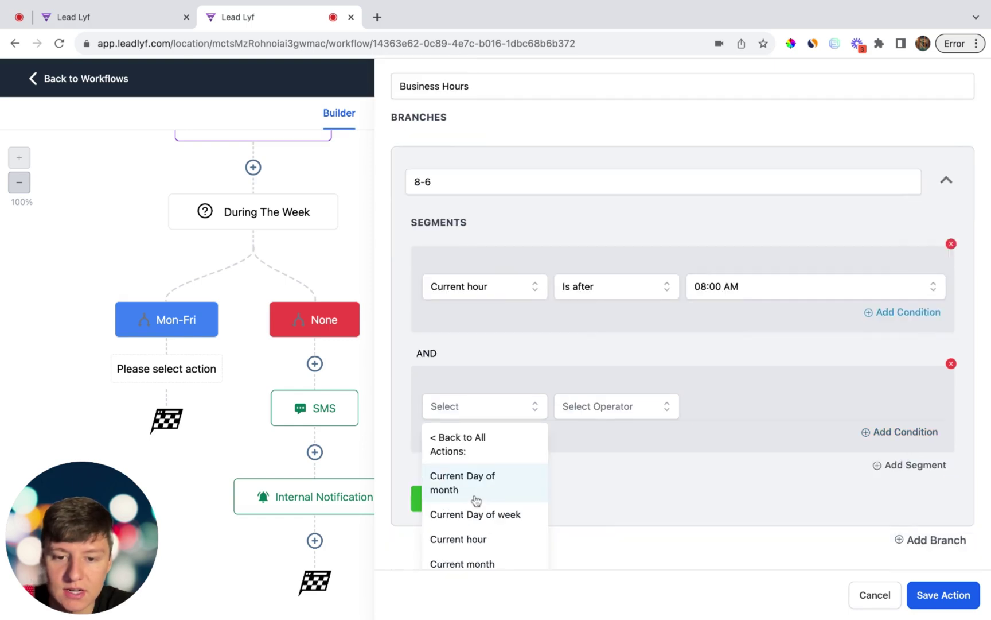
{"action": "left_click", "coordinate": [473, 537]}
{"action": "left_click", "coordinate": [616, 406]}
{"action": "left_click", "coordinate": [581, 536]}
{"action": "left_click", "coordinate": [720, 409]}
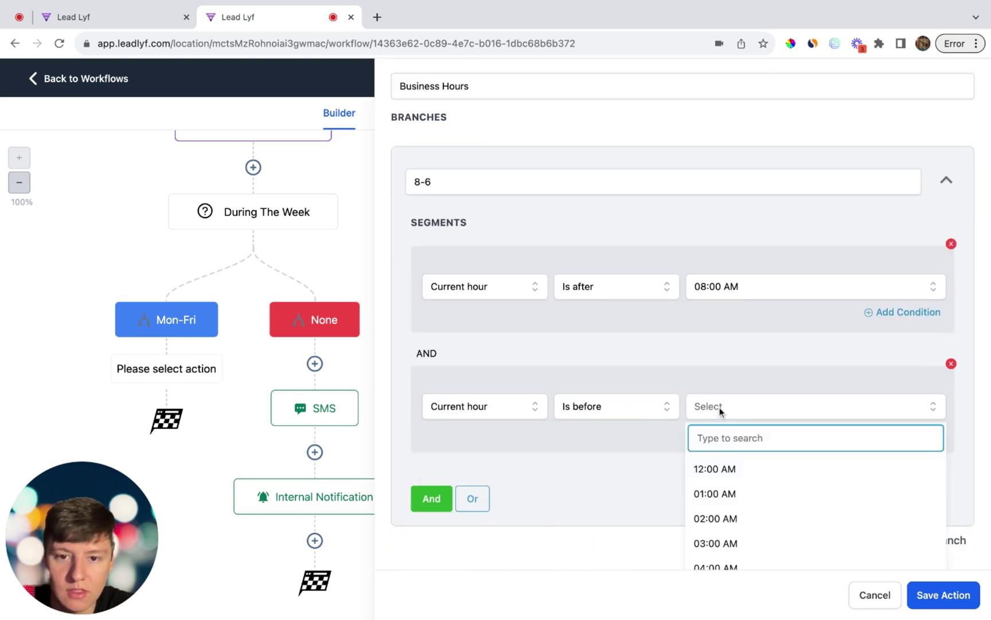
{"action": "scroll", "coordinate": [731, 459], "scroll_direction": "down", "scroll_amount": 5}
{"action": "left_click", "coordinate": [731, 447]}
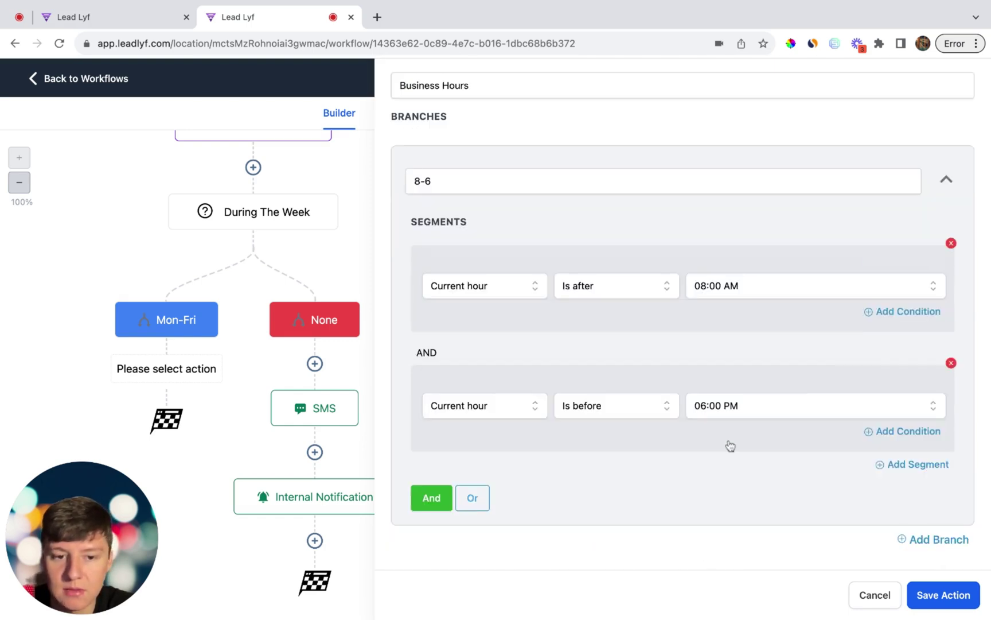
{"action": "left_click", "coordinate": [944, 594]}
Step: Add an SMS under Business Hours' None: "Hi {{contact.first_name}}, sorry we missed your call, but we're currently closed. We'll call you first thing in the morning or text us with more details."
{"action": "scroll", "coordinate": [444, 553], "scroll_direction": "down", "scroll_amount": 1}
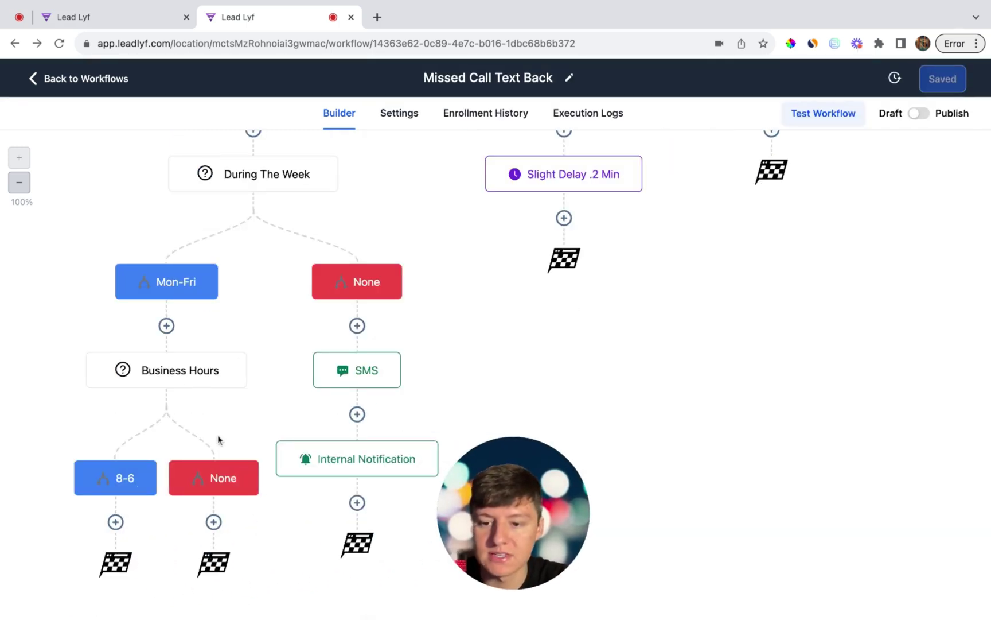
{"action": "left_click", "coordinate": [214, 521]}
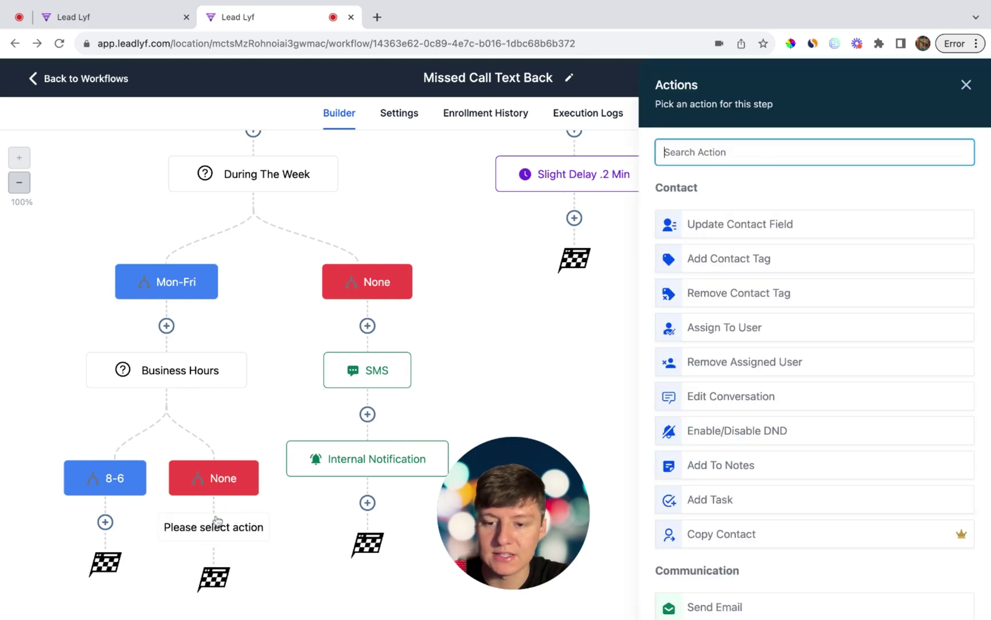
{"action": "type", "text": "sms"}
{"action": "left_click", "coordinate": [733, 210]}
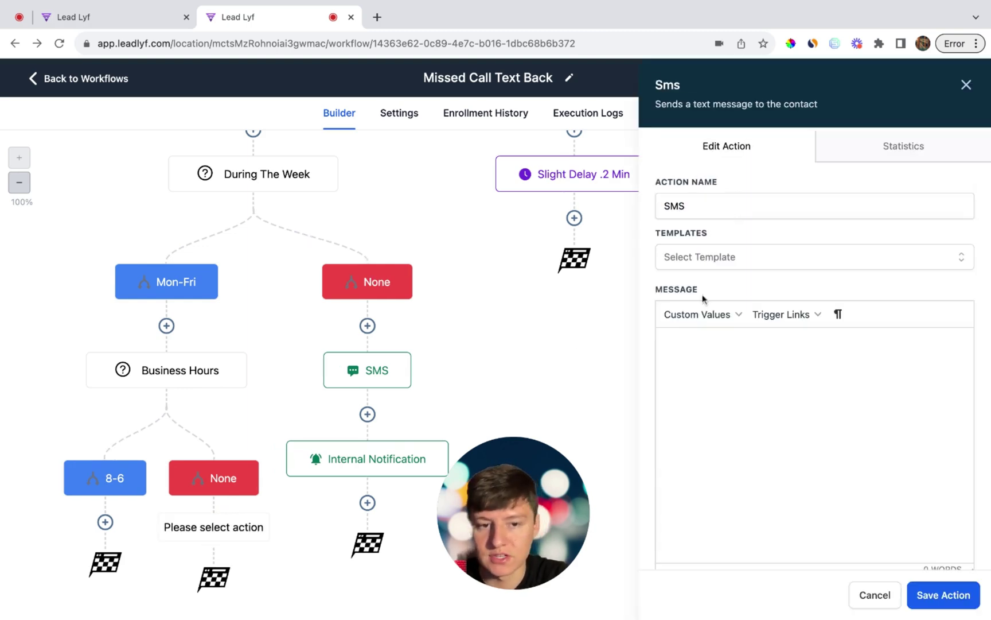
{"action": "left_click", "coordinate": [692, 346]}
{"action": "type", "text": "Hi {{contact.first_name}}, sorry we missed your call, but we're currently closed. We'll call you first thing in the morning or text us with more details."}
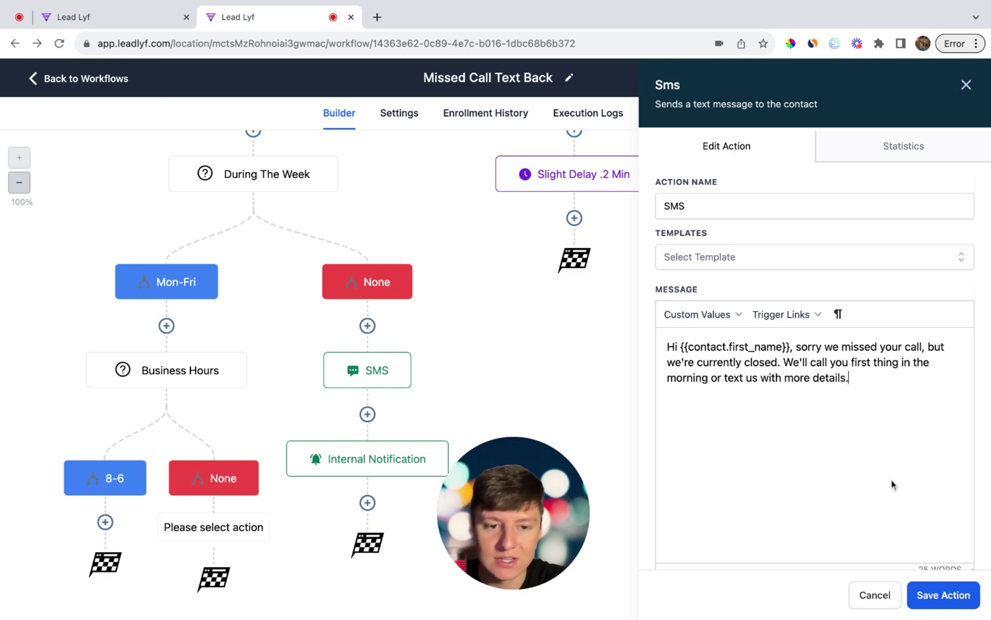
{"action": "left_click", "coordinate": [932, 590]}
Step: Add an Internal Notification of type Notification titled "You Missed A Call!" below the SMS in the Business Hours None branch
{"action": "scroll", "coordinate": [281, 531], "scroll_direction": "down", "scroll_amount": 3}
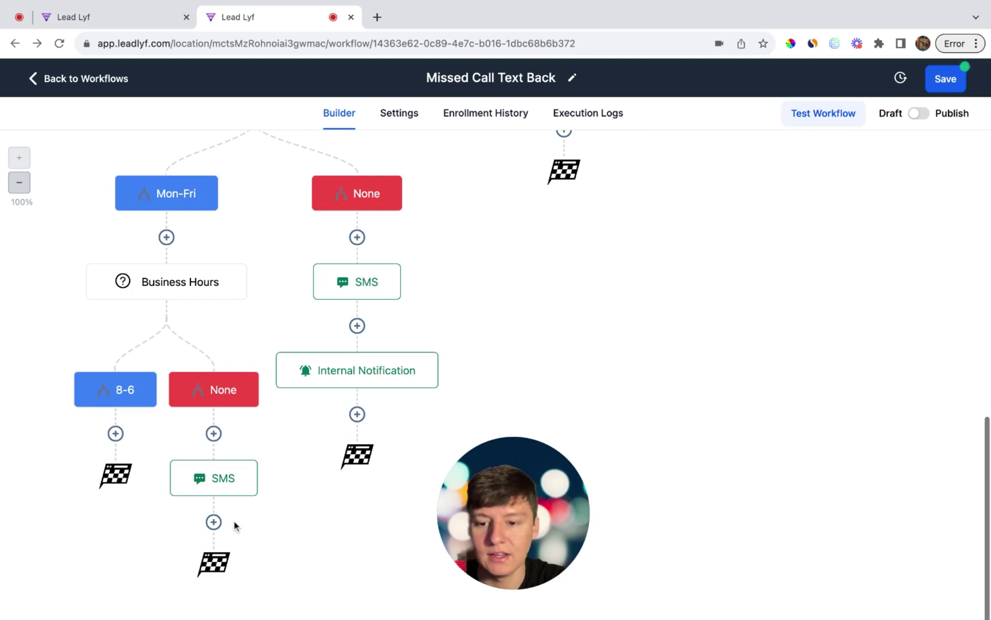
{"action": "left_click", "coordinate": [213, 523]}
{"action": "type", "text": "in"}
{"action": "left_click", "coordinate": [726, 283]}
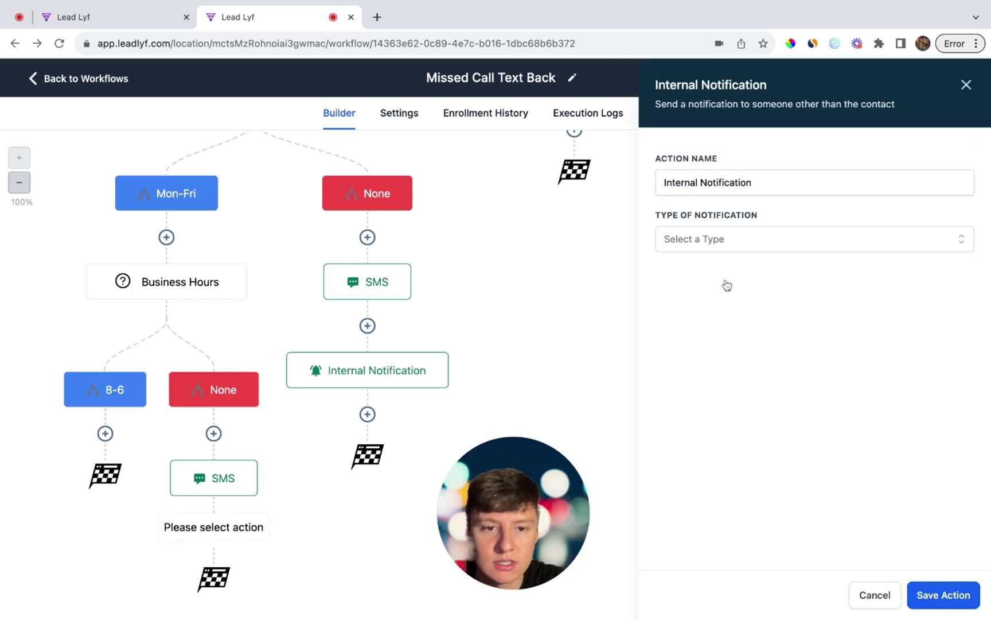
{"action": "left_click", "coordinate": [723, 240]}
{"action": "left_click", "coordinate": [703, 295]}
{"action": "scroll", "coordinate": [706, 344], "scroll_direction": "down", "scroll_amount": 2}
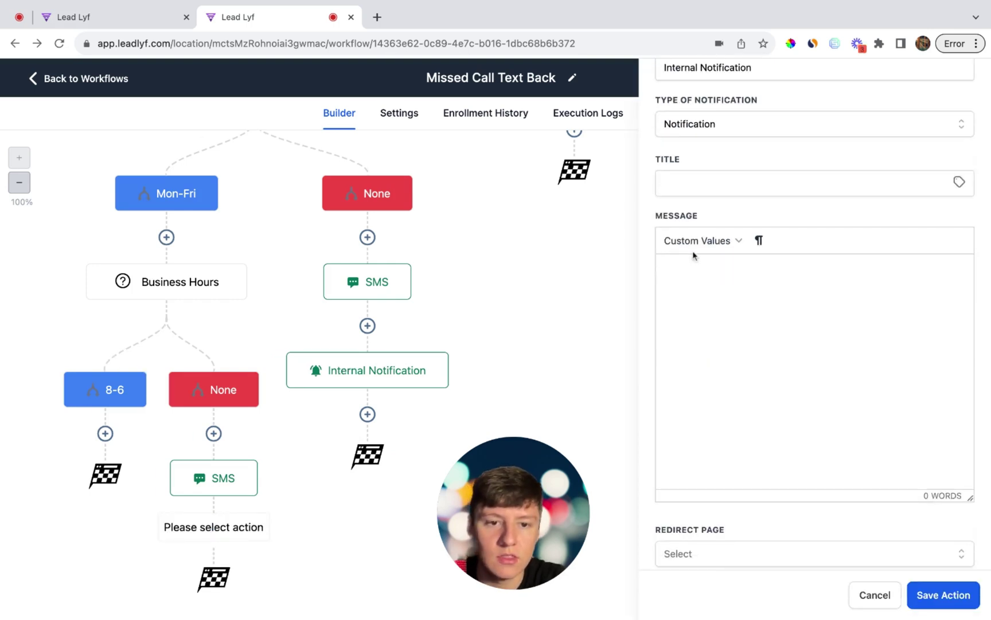
{"action": "left_click", "coordinate": [691, 178]}
{"action": "type", "text": "You Missed A Call!"}
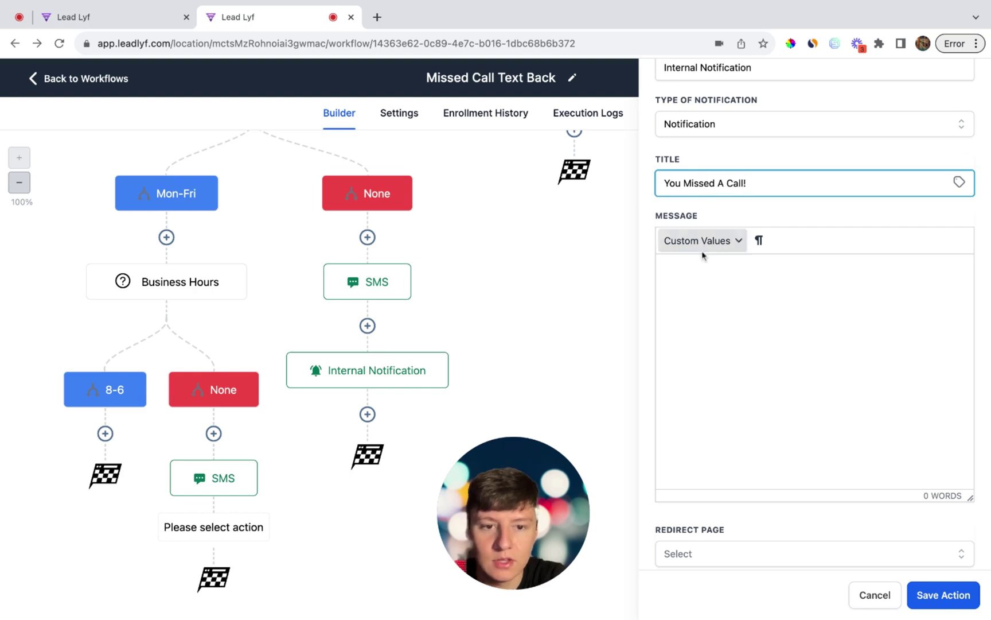
Step: Set the notification message to "You just missed a call from ({{contact.phone}}). Call them back ASAP." and save the action
{"action": "left_click", "coordinate": [699, 290]}
{"action": "type", "text": "You just missed a call from ({{contact.phone}}). Call them back ASAP."}
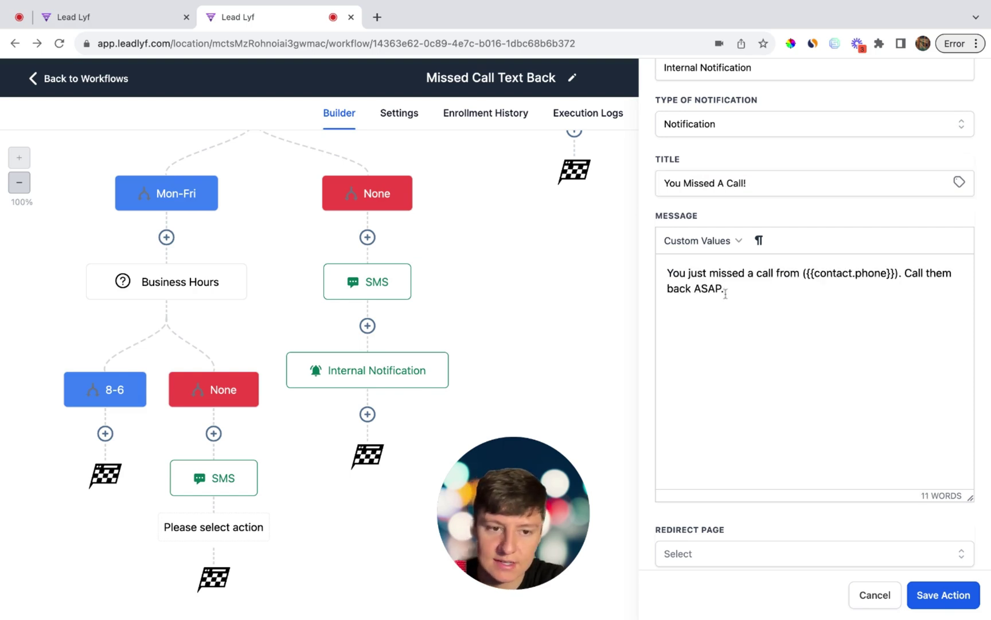
{"action": "left_click", "coordinate": [944, 594]}
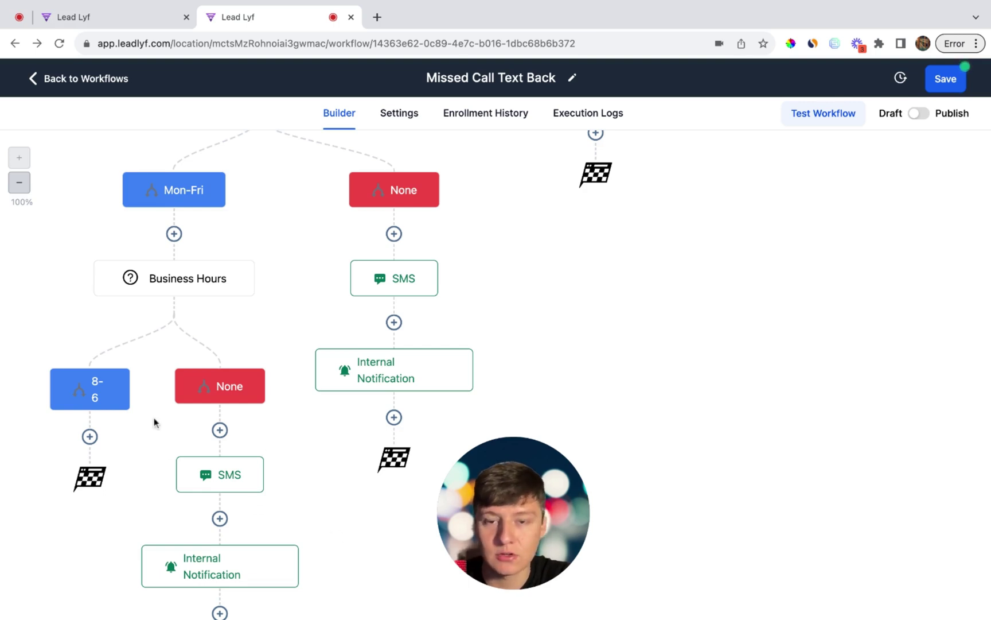
Step: Add an SMS under the 8-6 branch: "Hey there! Sorry we missed your call - how can we help? - {{location.name}}" and save it
{"action": "left_click", "coordinate": [90, 436]}
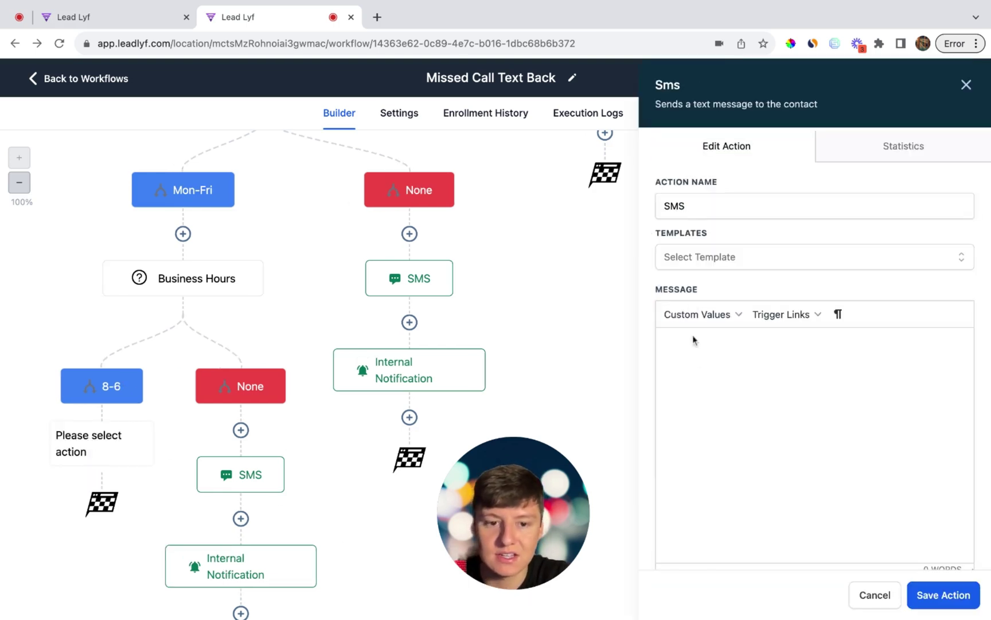
{"action": "left_click", "coordinate": [695, 359]}
{"action": "type", "text": "Hey there! Sorry we missed your call - how can we help? - {{location.name}}"}
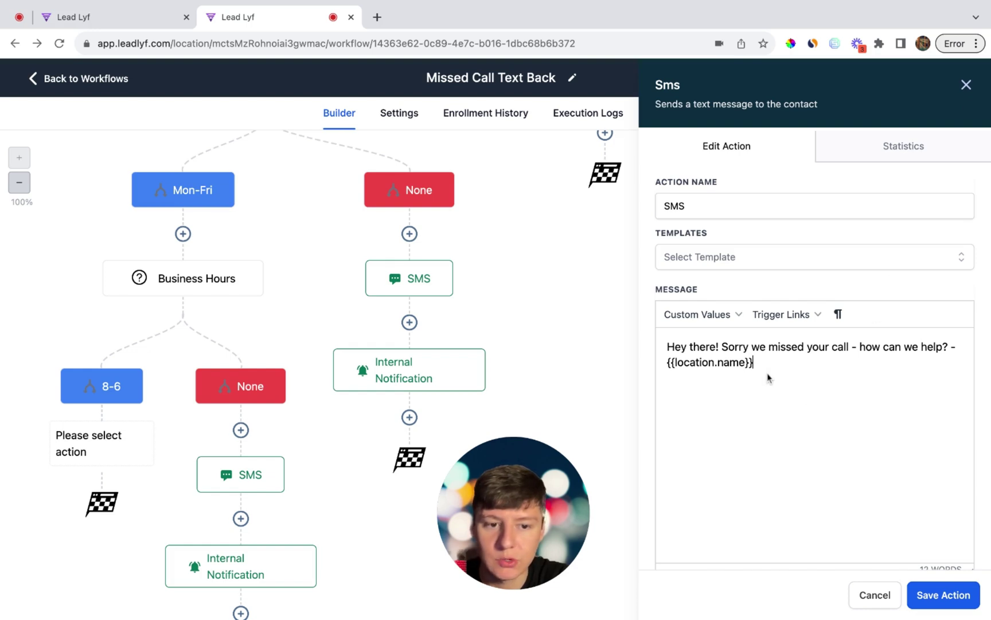
{"action": "left_click", "coordinate": [946, 593]}
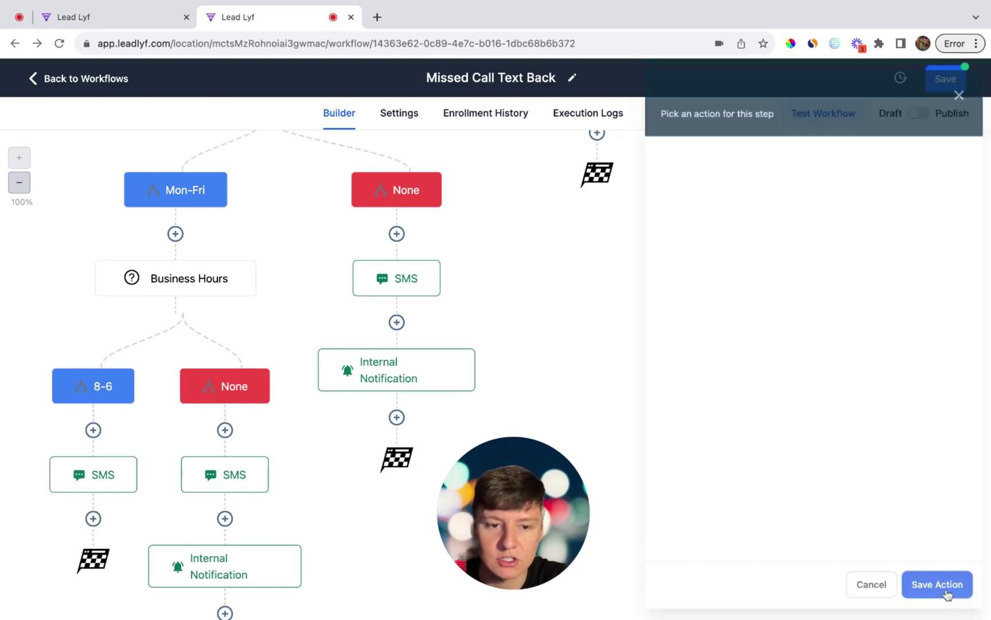
Step: Add an Internal Notification below the 8-6 SMS: "You have a missed call from {{contact.phone}}. Please reach out to them ASAP before the lead gets cold!"
{"action": "scroll", "coordinate": [284, 495], "scroll_direction": "down", "scroll_amount": 3}
{"action": "left_click", "coordinate": [93, 427]}
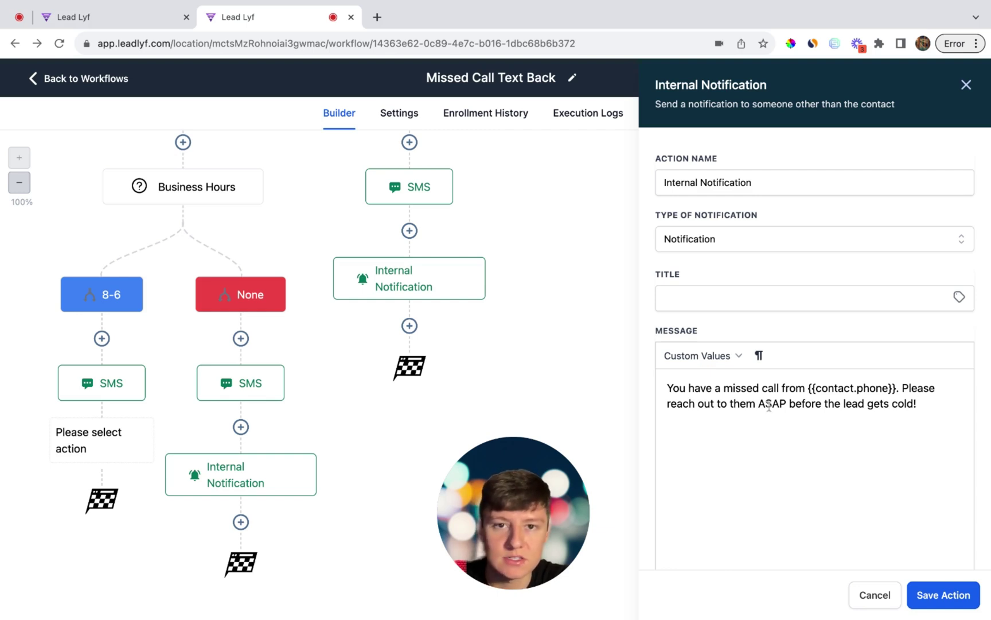
{"action": "left_click", "coordinate": [944, 594]}
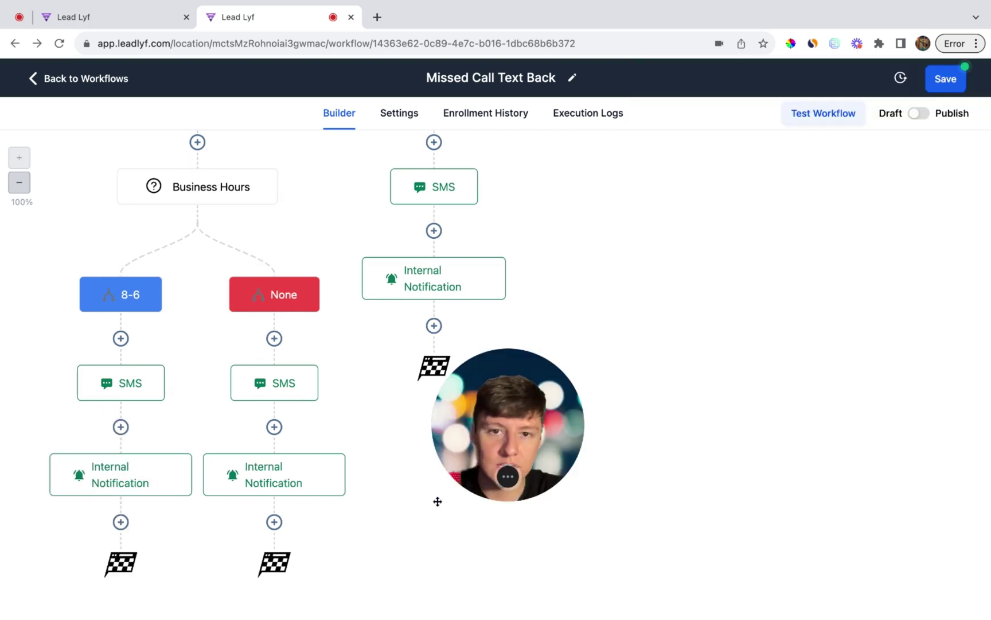
Step: Review the First Missed Call path's weekday and business hours branches, then compare it with the 2nd and 3rd Missed Call paths
{"action": "scroll", "coordinate": [380, 471], "scroll_direction": "up", "scroll_amount": 10}
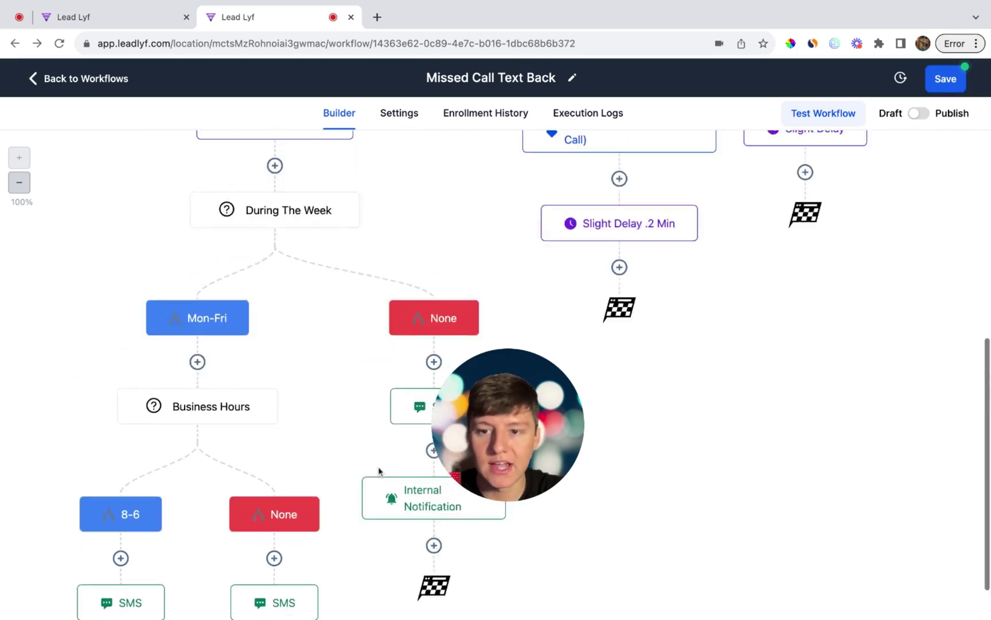
{"action": "scroll", "coordinate": [355, 442], "scroll_direction": "up", "scroll_amount": 3}
{"action": "scroll", "coordinate": [290, 286], "scroll_direction": "down", "scroll_amount": 10}
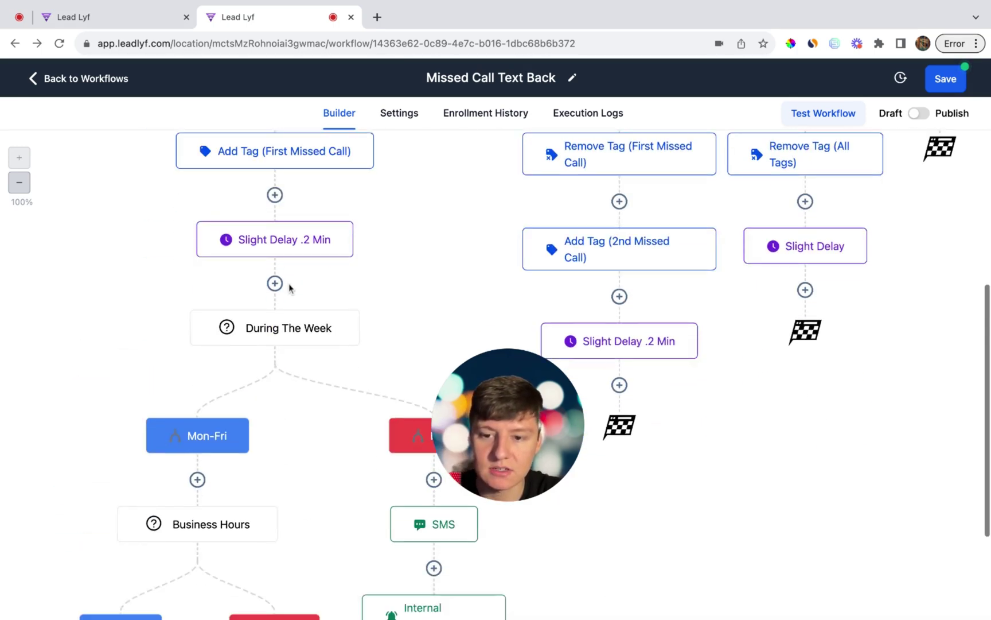
{"action": "scroll", "coordinate": [355, 207], "scroll_direction": "down", "scroll_amount": 3}
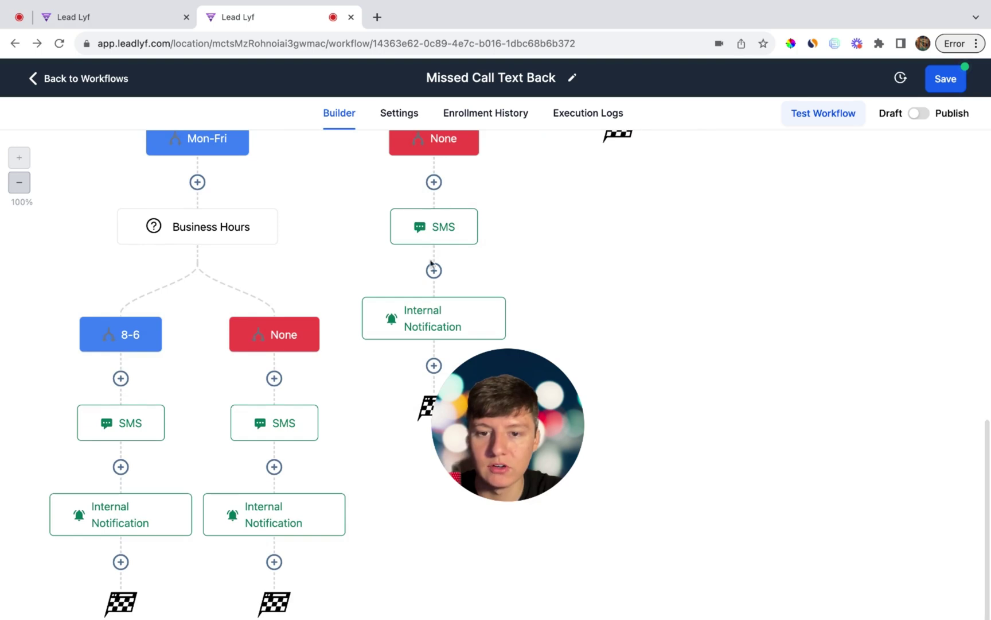
{"action": "scroll", "coordinate": [439, 231], "scroll_direction": "up", "scroll_amount": 3}
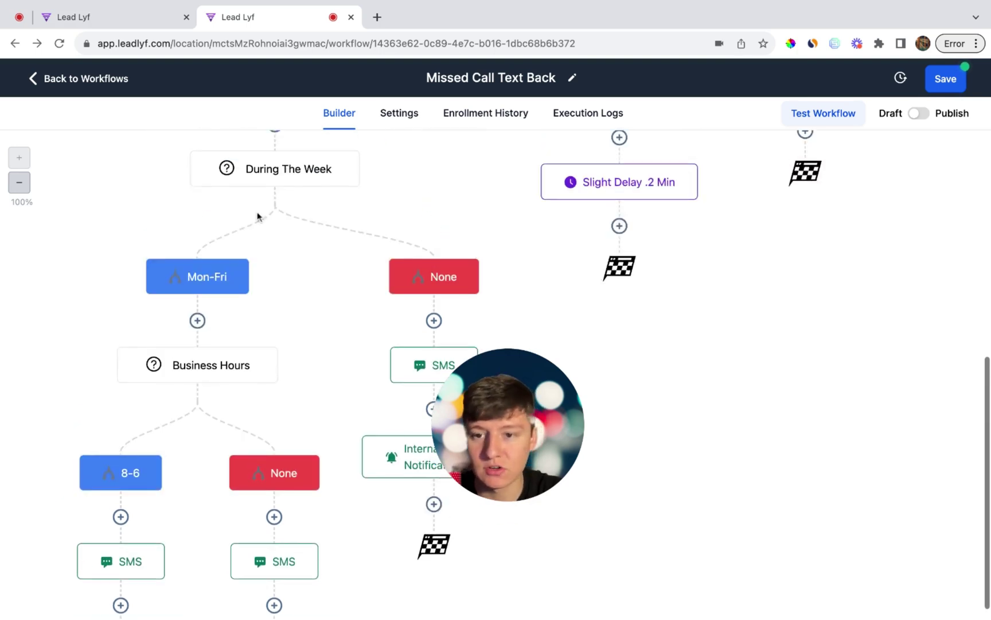
{"action": "scroll", "coordinate": [245, 281], "scroll_direction": "down", "scroll_amount": 3}
{"action": "mouse_move", "coordinate": [277, 414]}
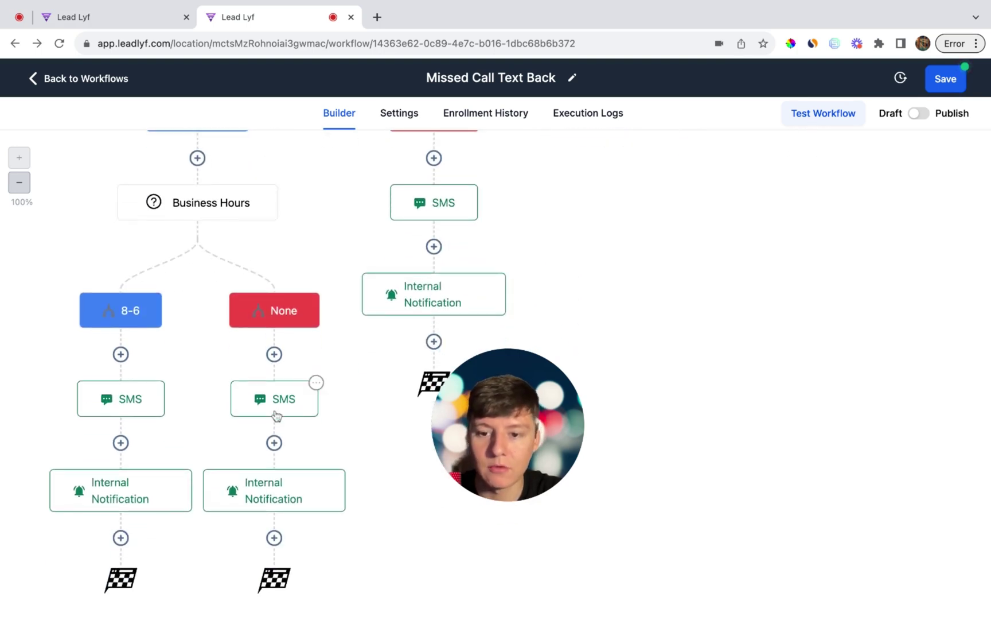
{"action": "scroll", "coordinate": [290, 405], "scroll_direction": "up", "scroll_amount": 1}
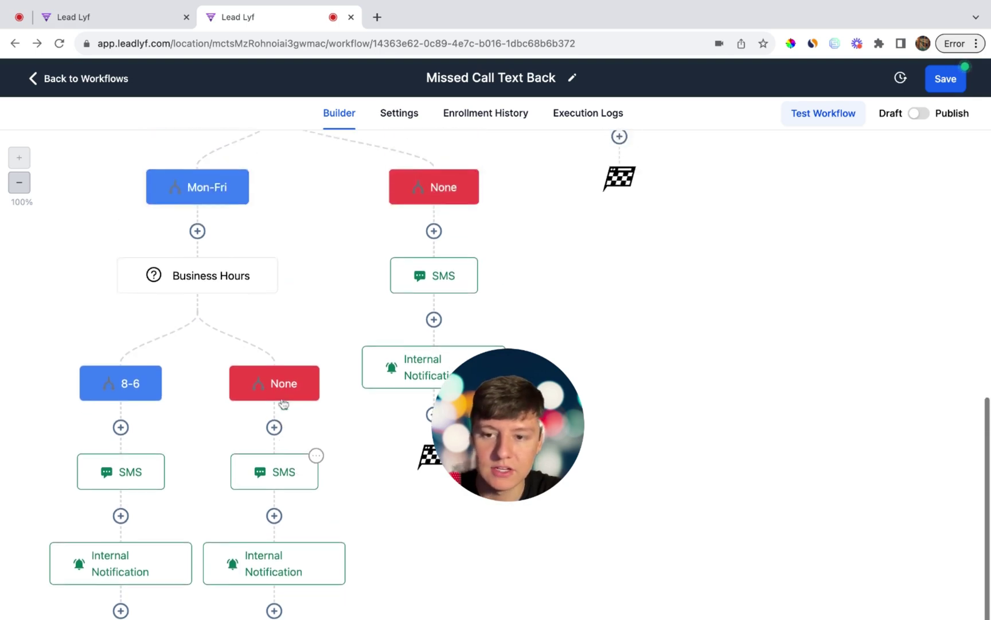
{"action": "mouse_move", "coordinate": [198, 284]}
{"action": "mouse_move", "coordinate": [133, 473]}
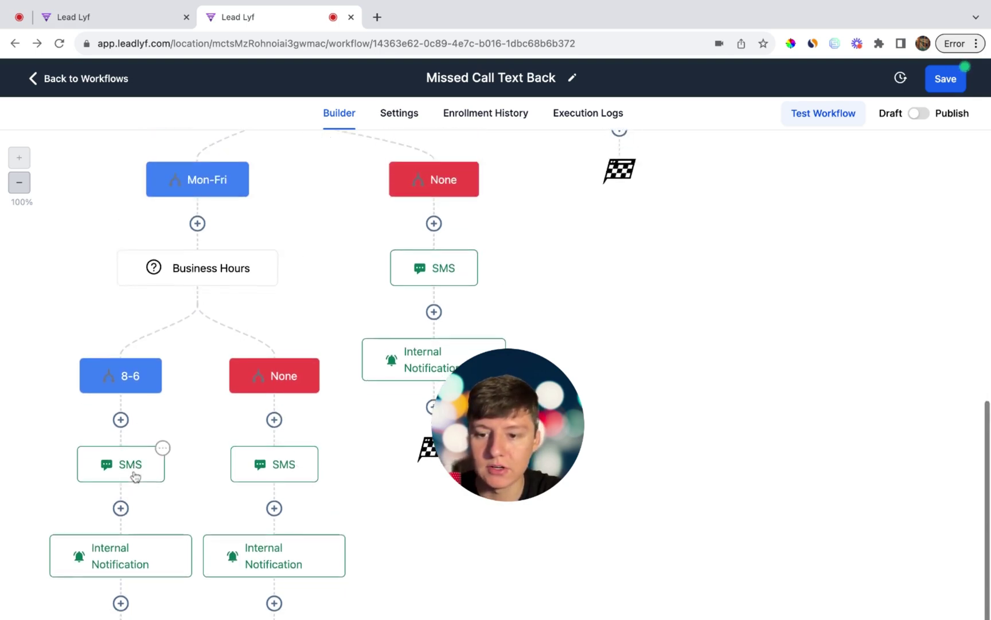
{"action": "scroll", "coordinate": [133, 474], "scroll_direction": "down", "scroll_amount": 1}
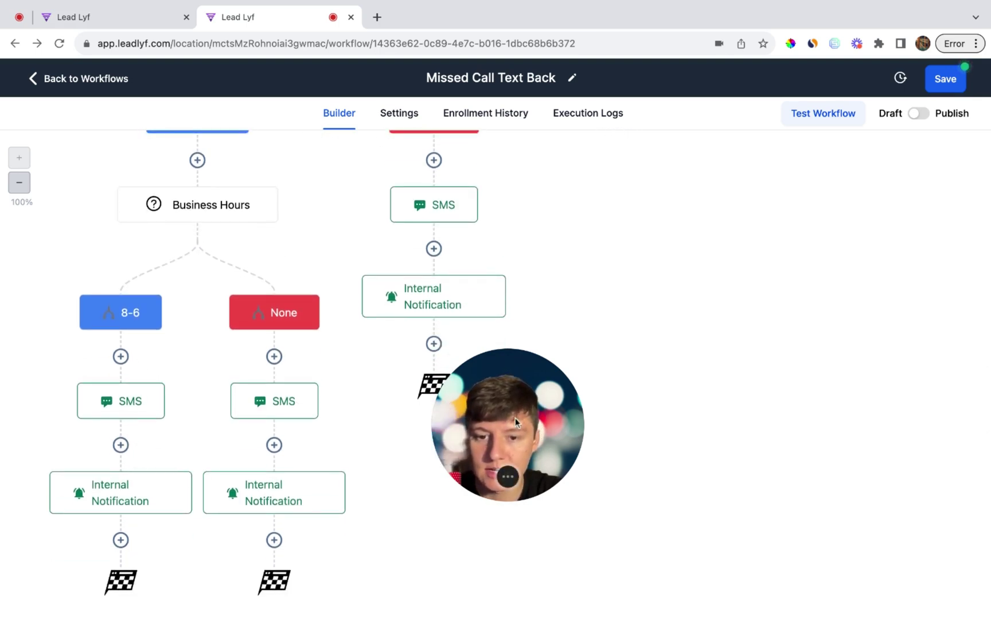
{"action": "scroll", "coordinate": [398, 397], "scroll_direction": "up", "scroll_amount": 1}
{"action": "scroll", "coordinate": [398, 398], "scroll_direction": "up", "scroll_amount": 7}
{"action": "scroll", "coordinate": [398, 398], "scroll_direction": "down", "scroll_amount": 3}
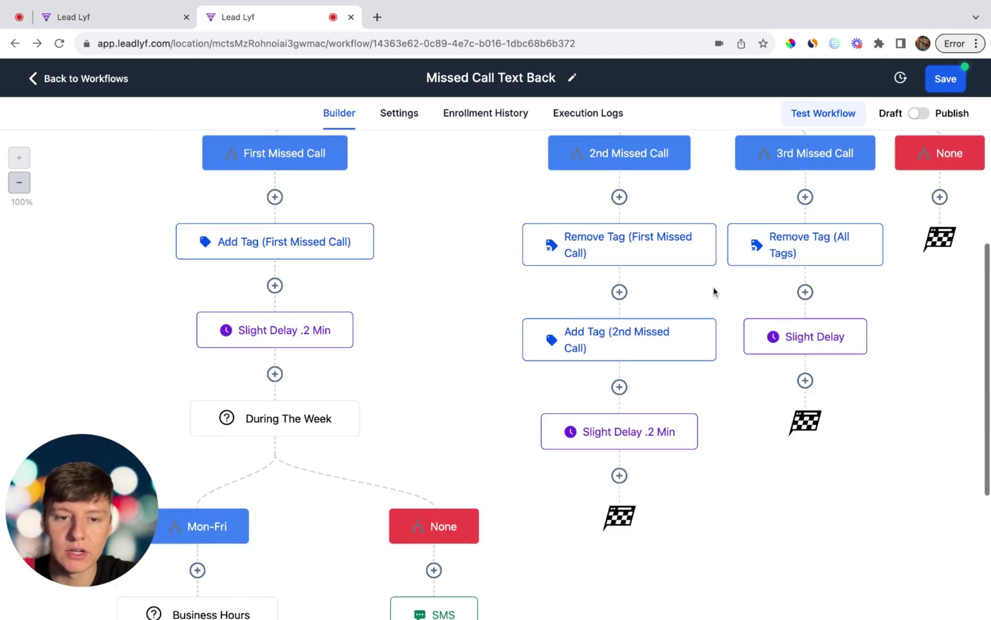
{"action": "mouse_move", "coordinate": [673, 419]}
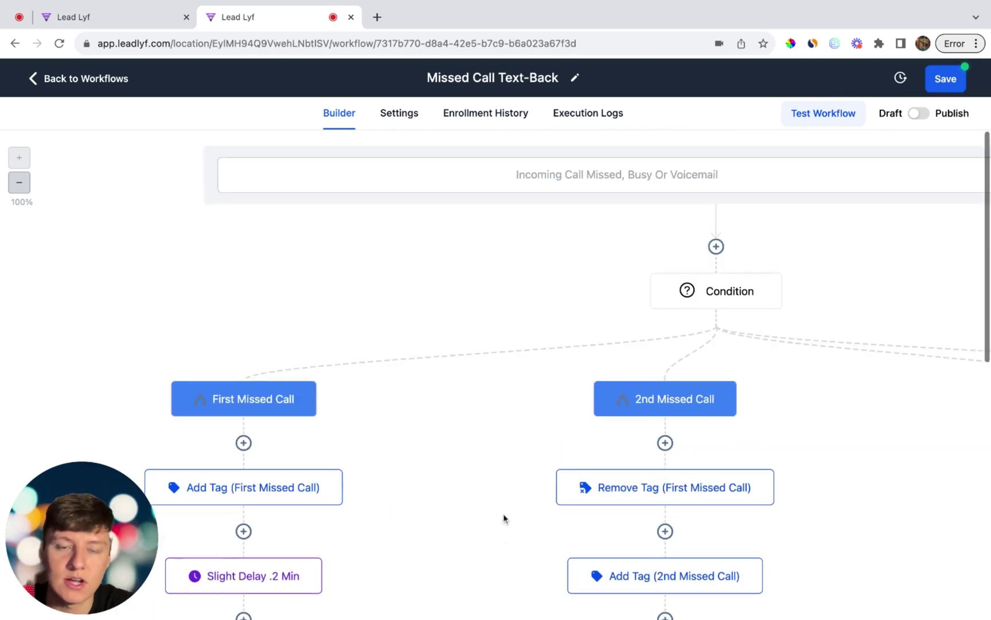
Step: Read the SMS and Internal Notification under the weekend None branch of the 2nd Missed Call path
{"action": "scroll", "coordinate": [505, 519], "scroll_direction": "down", "scroll_amount": 10}
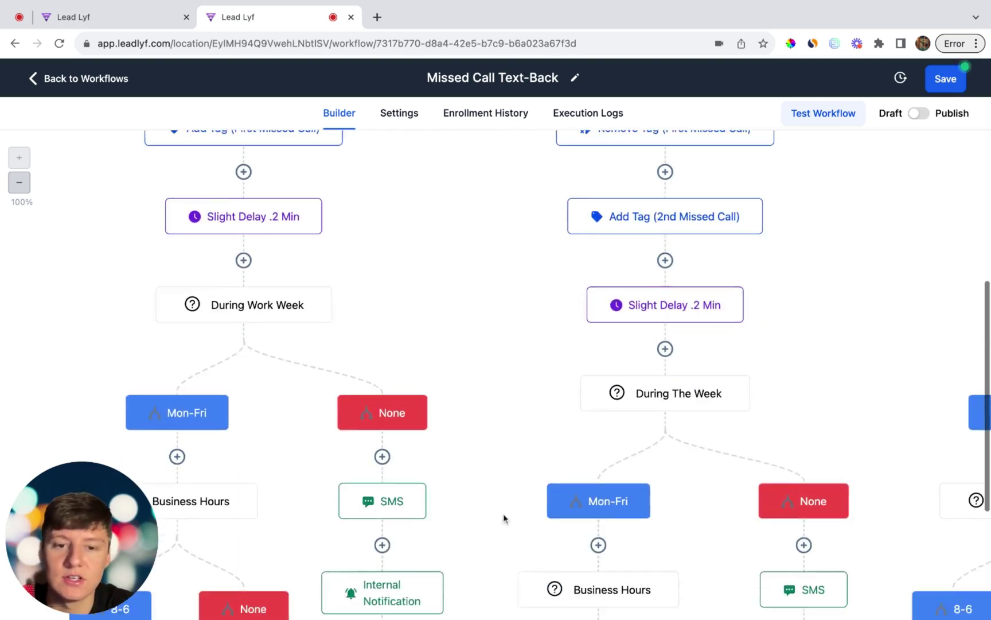
{"action": "scroll", "coordinate": [503, 518], "scroll_direction": "right", "scroll_amount": 5}
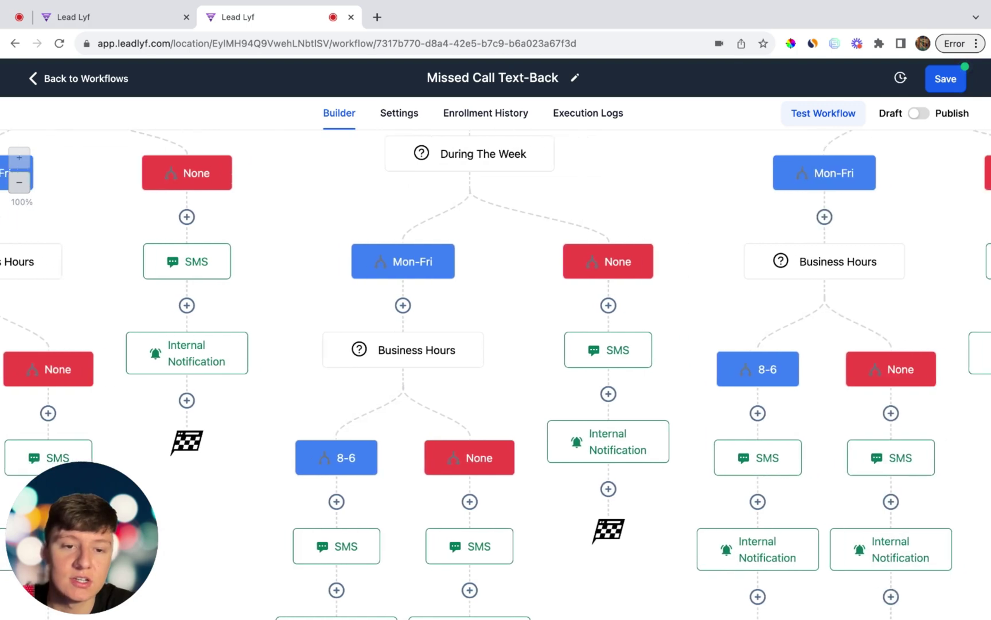
{"action": "scroll", "coordinate": [495, 382], "scroll_direction": "up", "scroll_amount": 8}
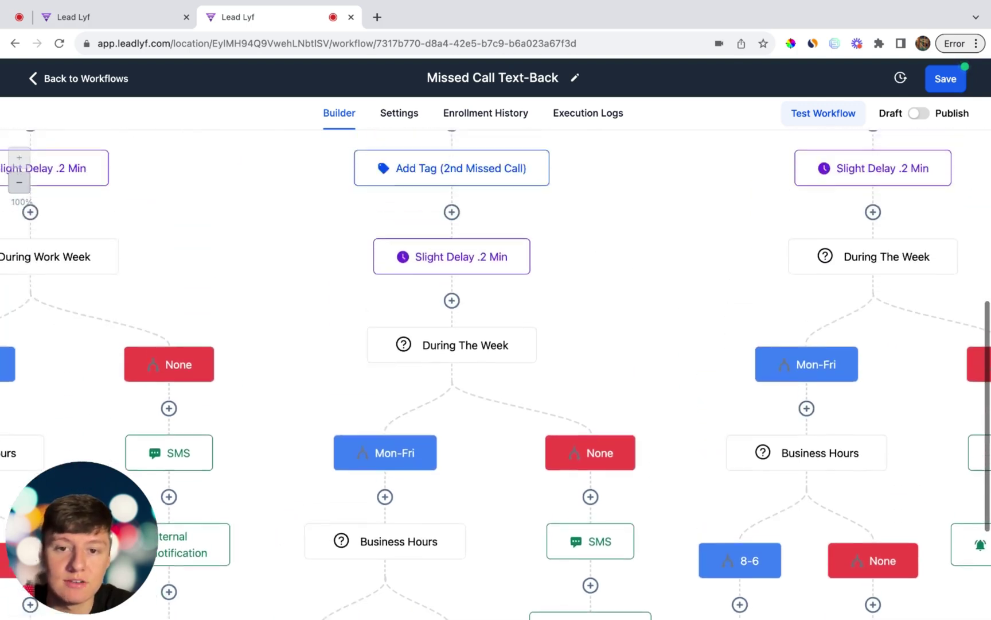
{"action": "scroll", "coordinate": [472, 350], "scroll_direction": "up", "scroll_amount": 2}
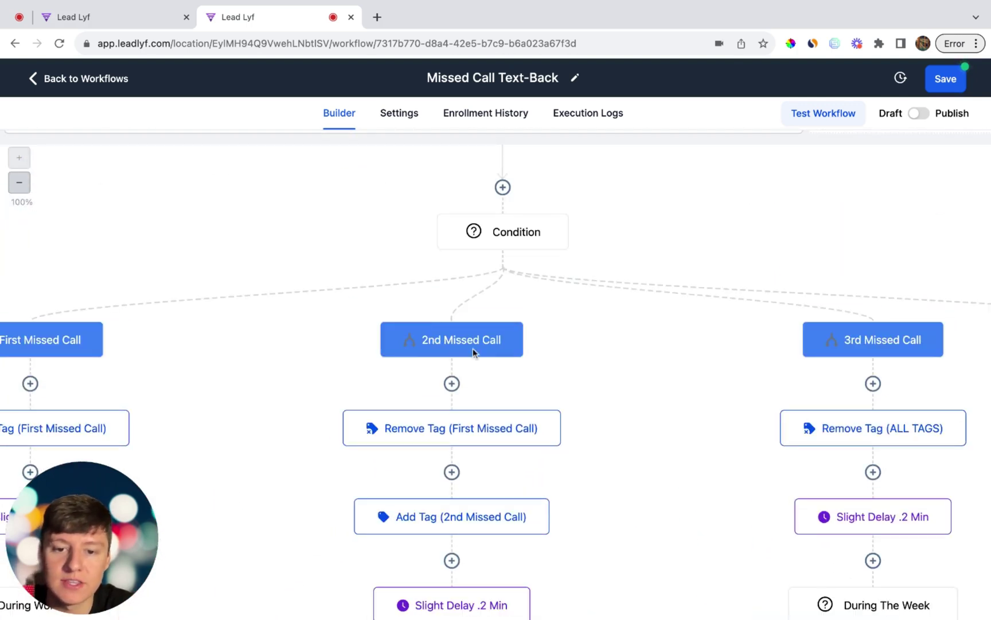
{"action": "scroll", "coordinate": [501, 350], "scroll_direction": "down", "scroll_amount": 9}
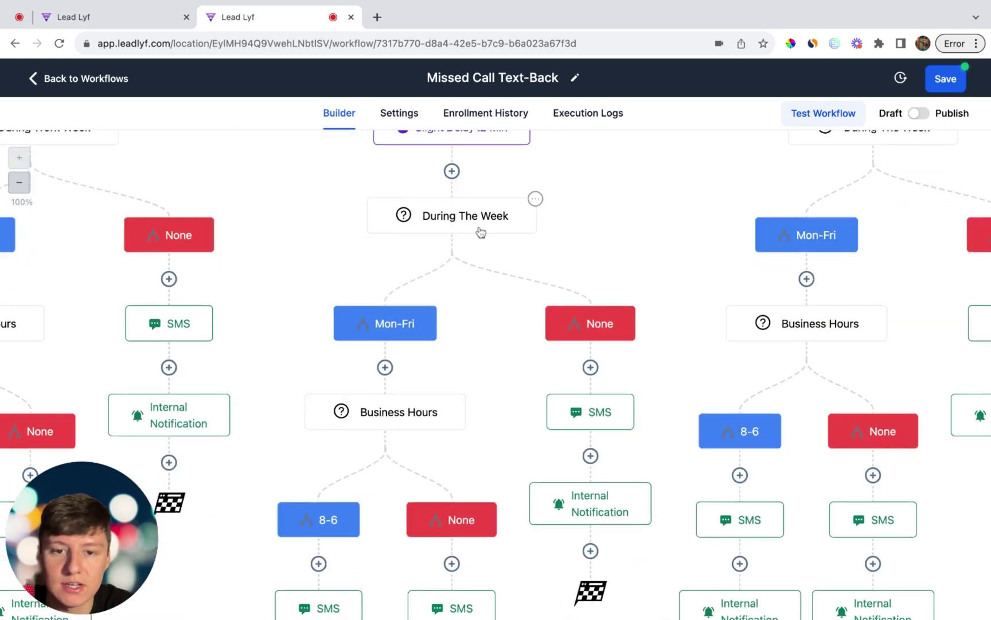
{"action": "scroll", "coordinate": [481, 232], "scroll_direction": "down", "scroll_amount": 1}
{"action": "left_click", "coordinate": [609, 353]}
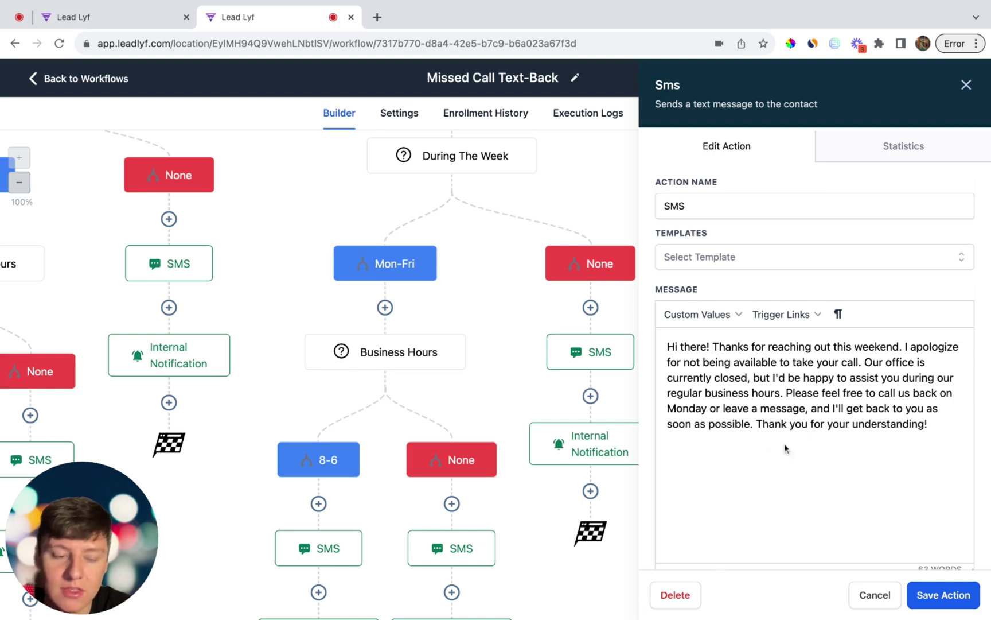
{"action": "key", "text": "Escape"}
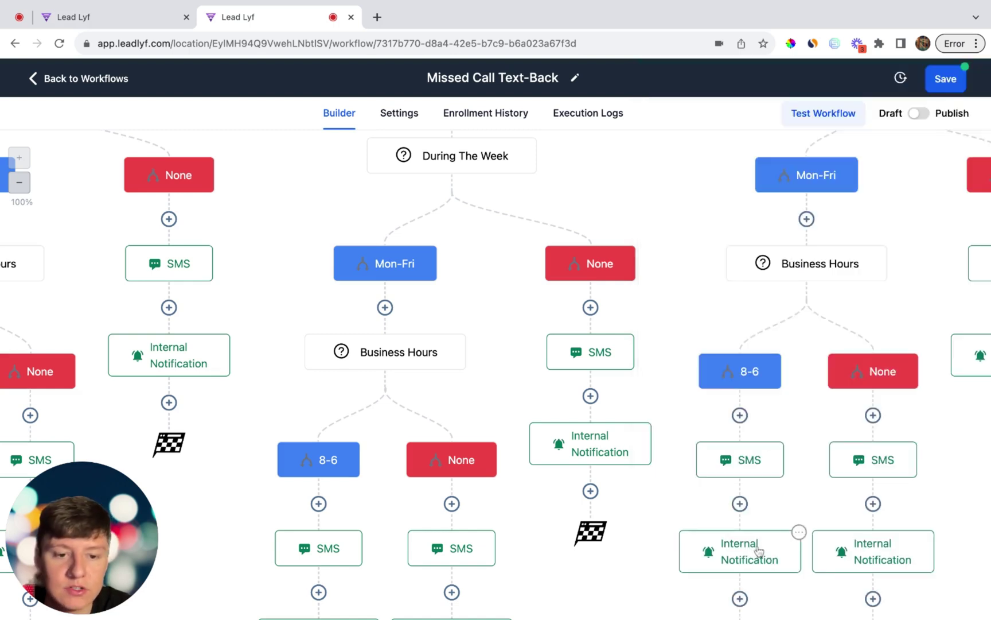
{"action": "left_click", "coordinate": [604, 447]}
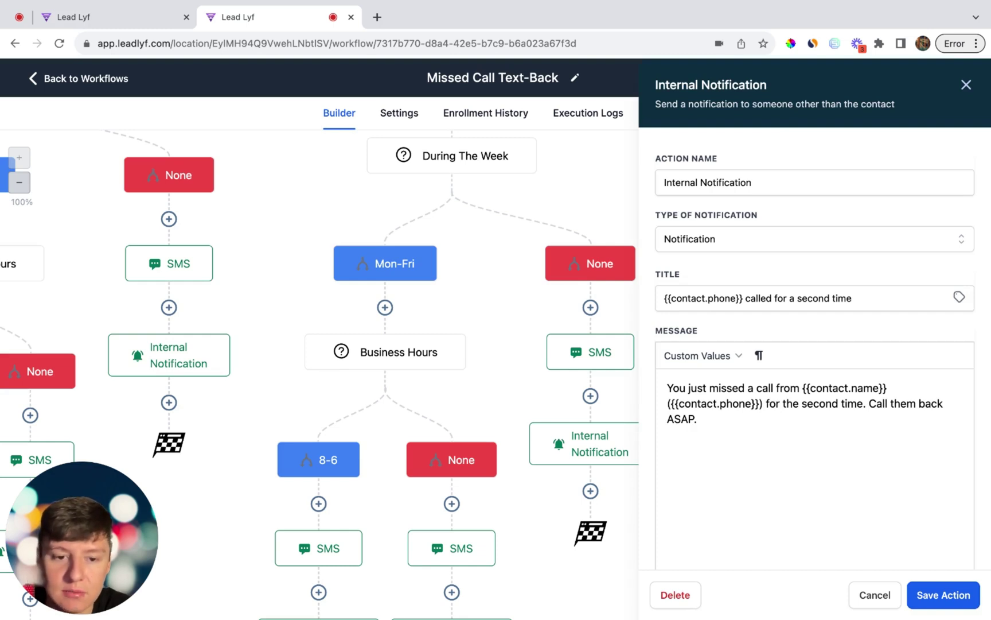
{"action": "key", "text": "Escape"}
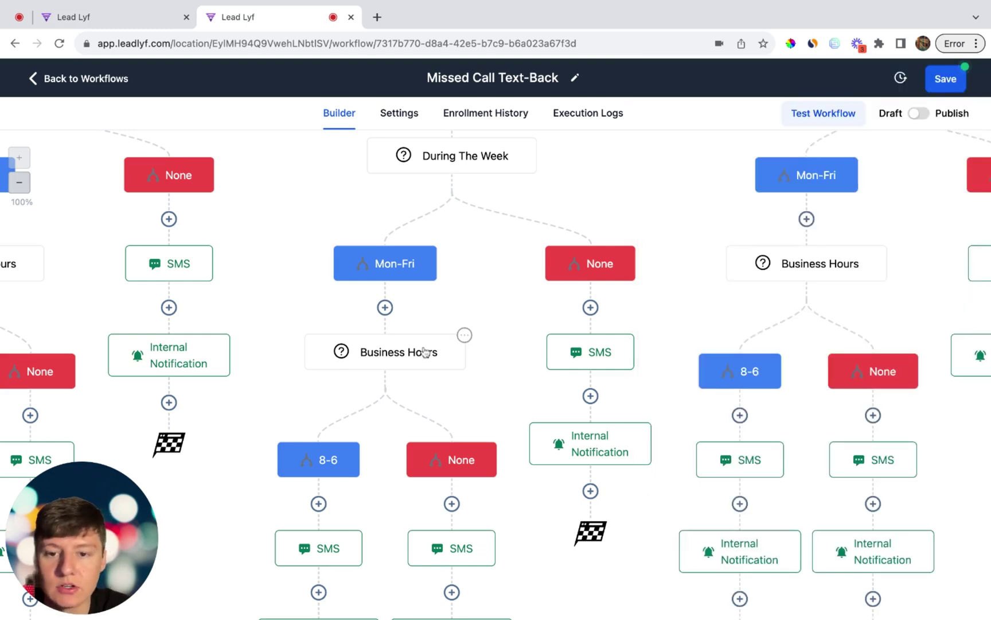
Step: Read the after-hours SMS, the 8-6 SMS and the 8-6 Internal Notification in the 2nd Missed Call path's Mon-Fri branch
{"action": "scroll", "coordinate": [425, 350], "scroll_direction": "left", "scroll_amount": 2}
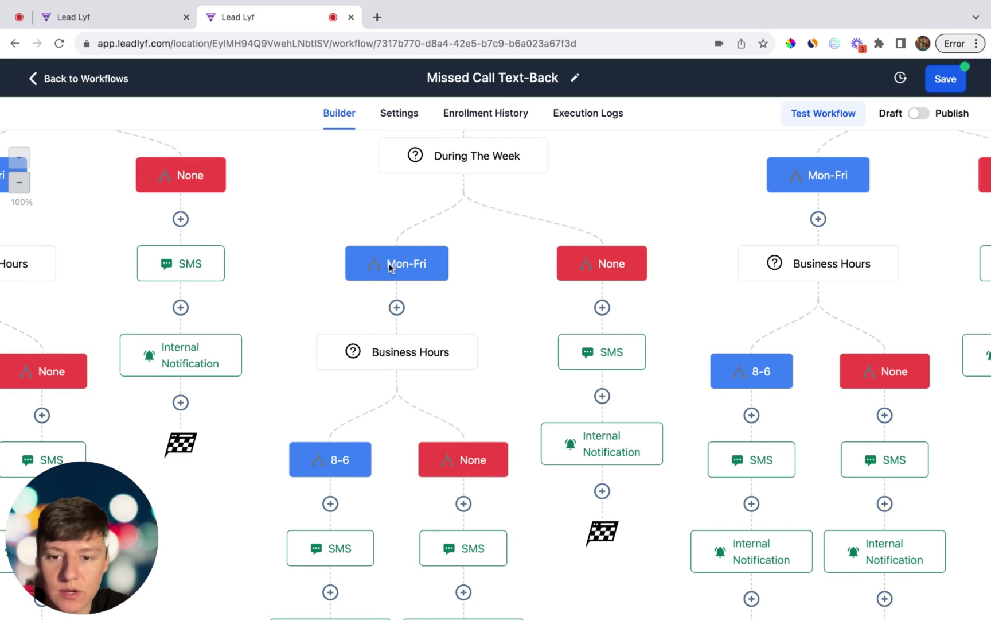
{"action": "scroll", "coordinate": [407, 268], "scroll_direction": "down", "scroll_amount": 3}
{"action": "scroll", "coordinate": [425, 321], "scroll_direction": "down", "scroll_amount": 1}
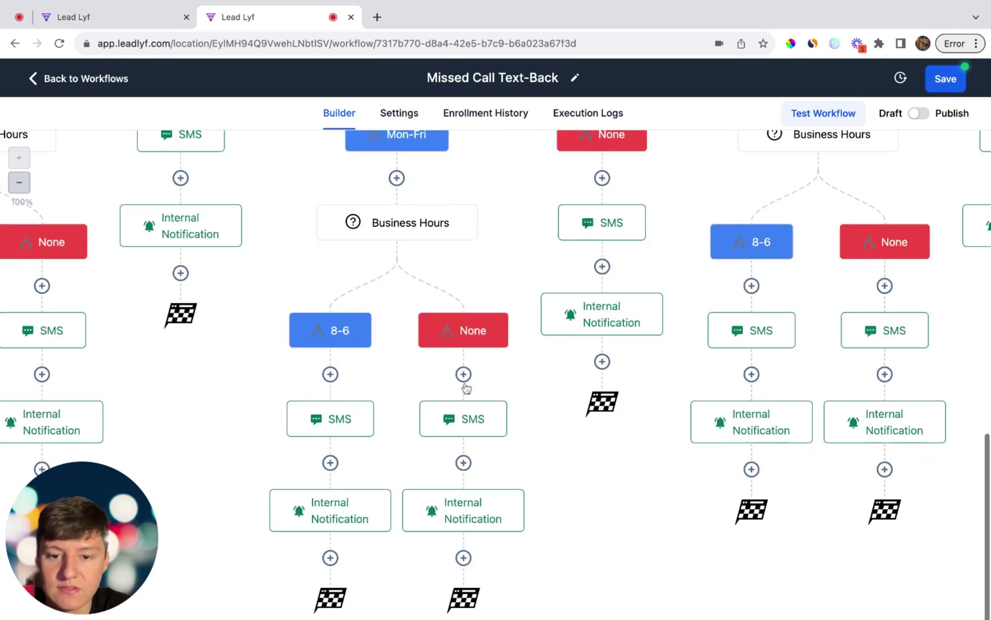
{"action": "left_click", "coordinate": [459, 418]}
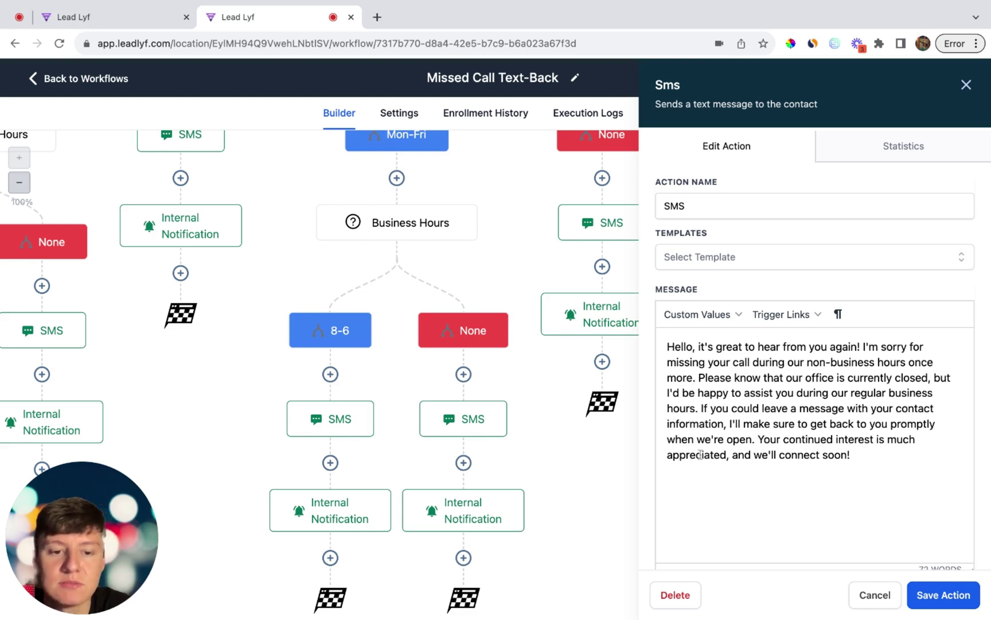
{"action": "left_click", "coordinate": [947, 595]}
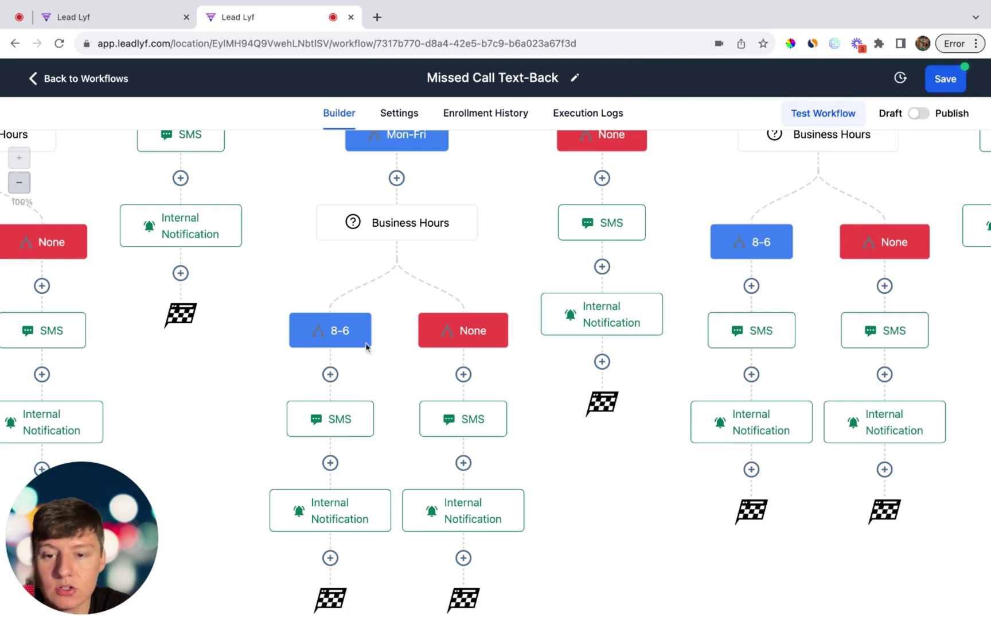
{"action": "left_click", "coordinate": [339, 414]}
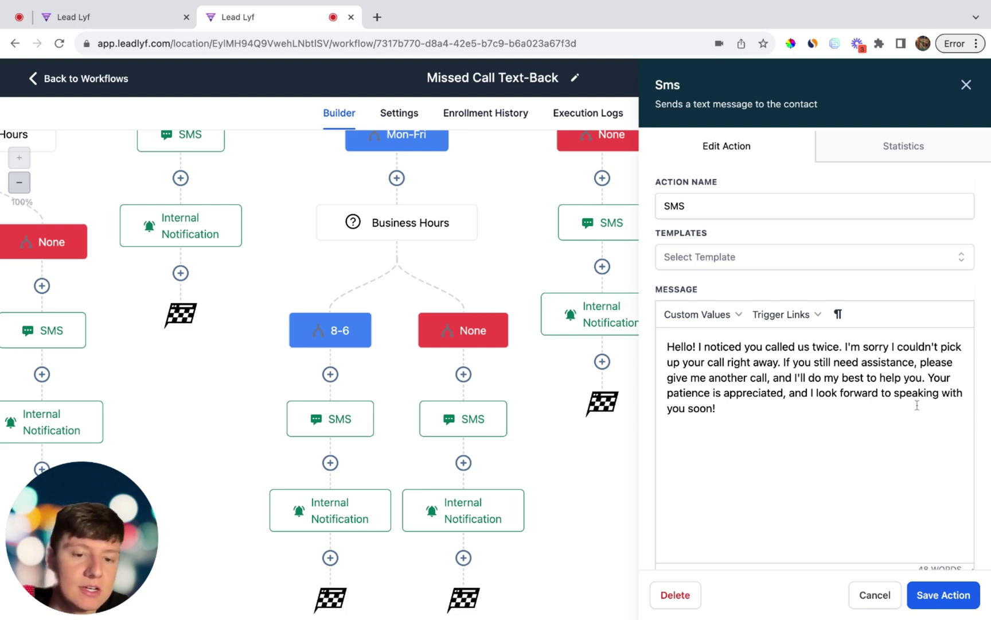
{"action": "key", "text": "Escape"}
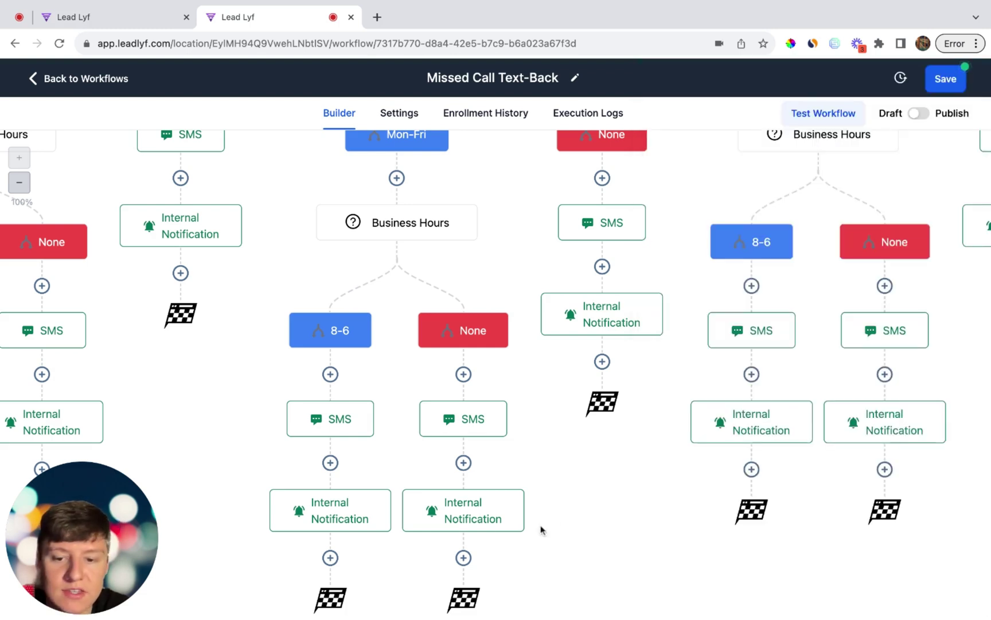
{"action": "left_click", "coordinate": [354, 520]}
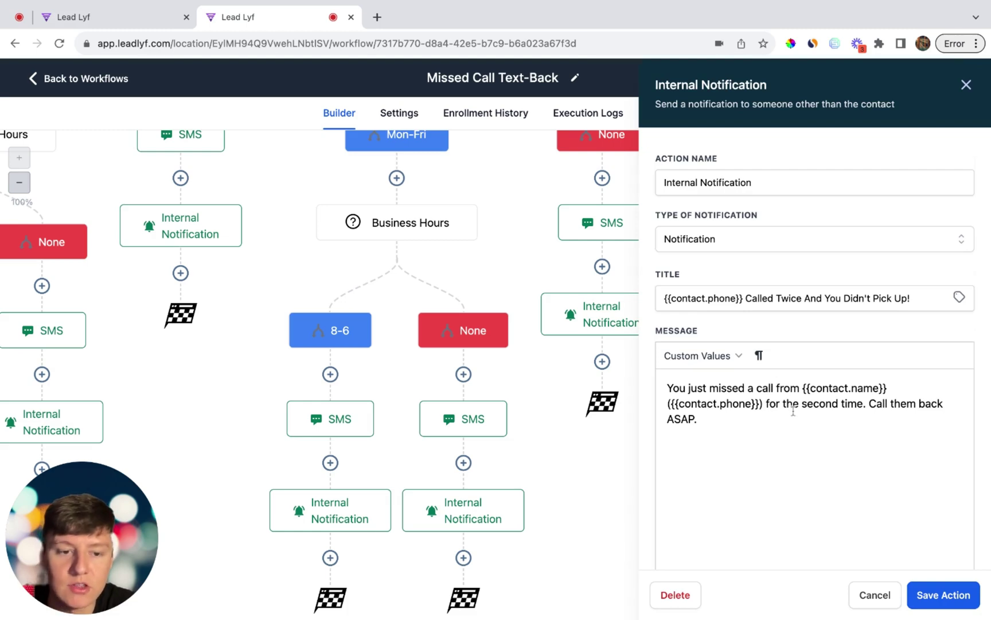
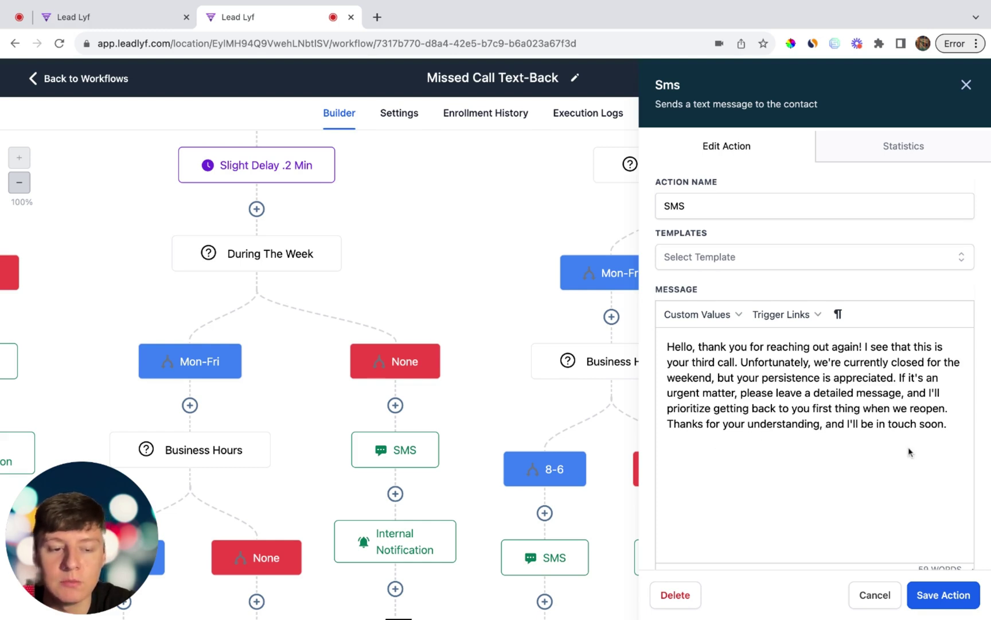
Step: Close the 3rd Missed Call path's weekend SMS and check the Internal Notification below it
{"action": "key", "text": "Escape"}
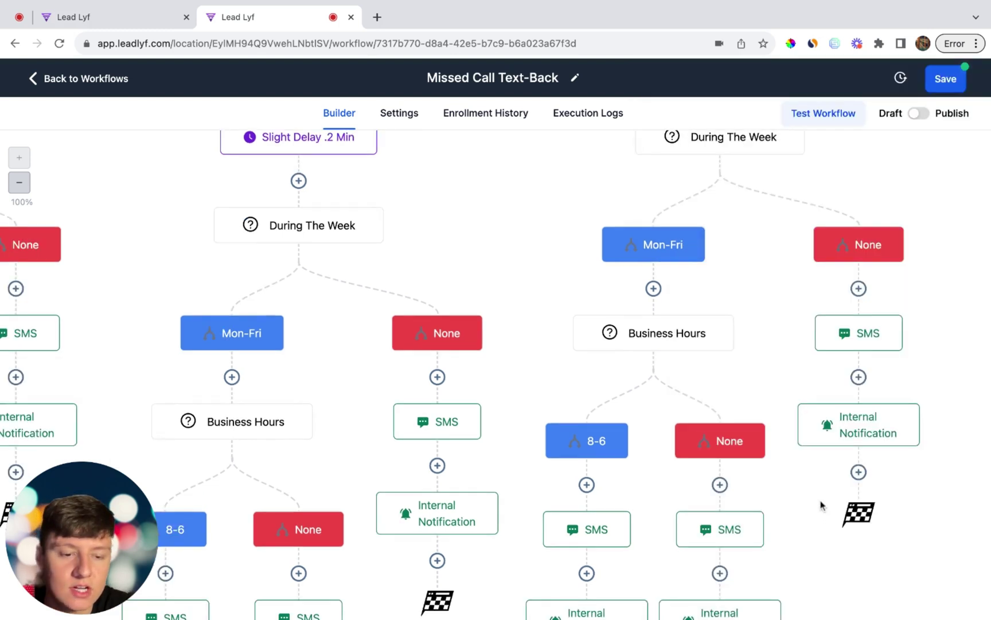
{"action": "left_click", "coordinate": [849, 426]}
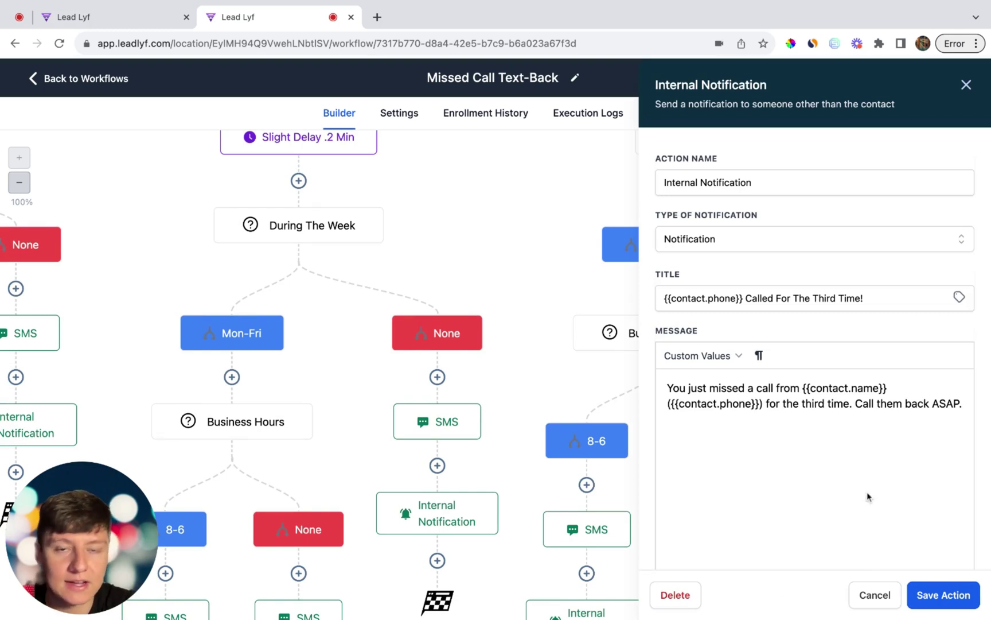
{"action": "left_click", "coordinate": [943, 595]}
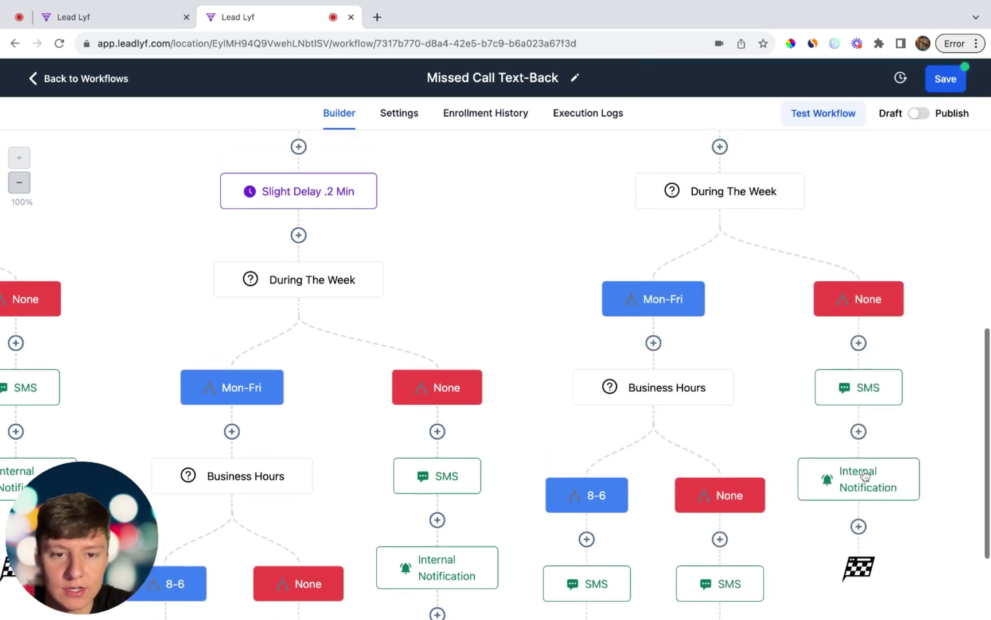
Step: Read the after-hours and 8-6 SMS messages under Business Hours in the 3rd Missed Call path's Mon-Fri branch
{"action": "scroll", "coordinate": [775, 401], "scroll_direction": "up", "scroll_amount": 1}
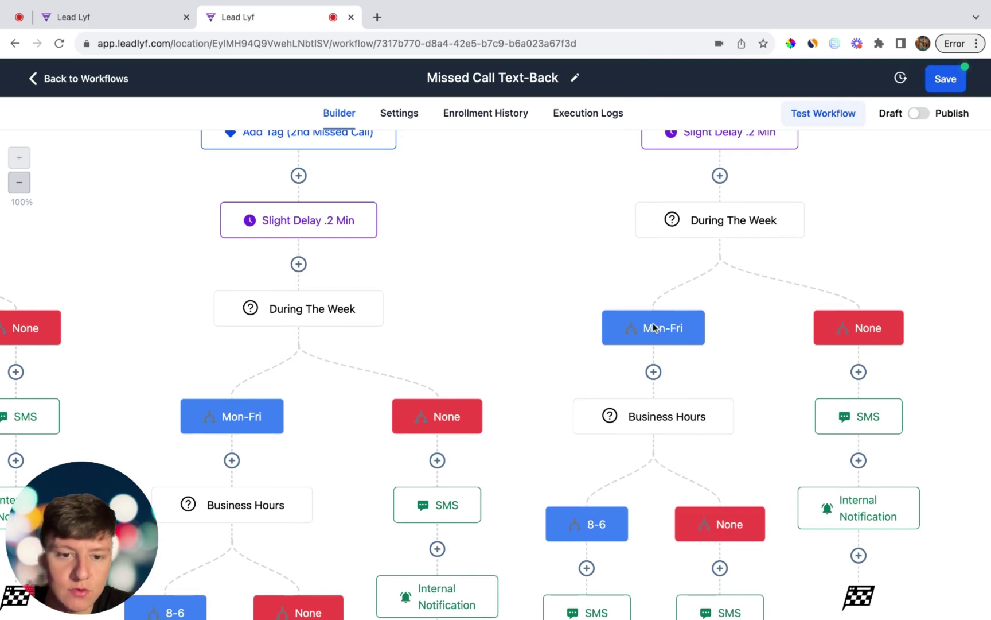
{"action": "scroll", "coordinate": [666, 293], "scroll_direction": "down", "scroll_amount": 5}
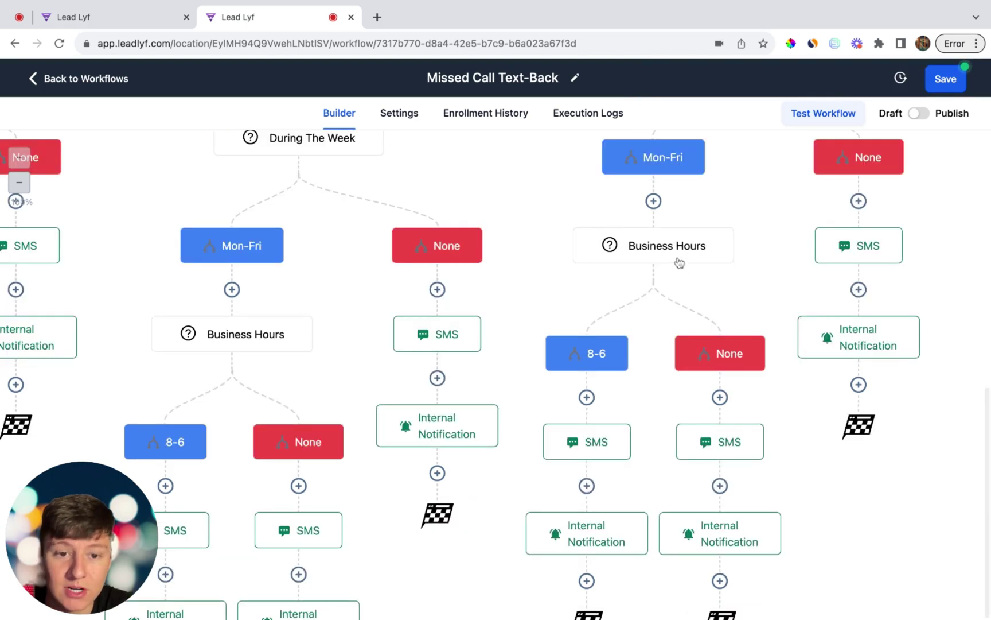
{"action": "left_click", "coordinate": [736, 440]}
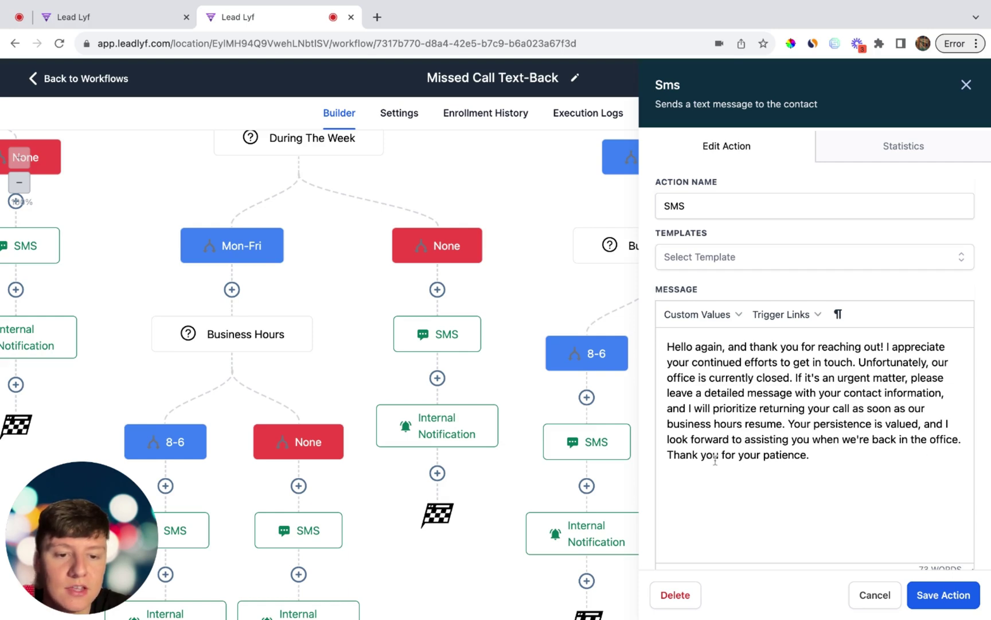
{"action": "left_click", "coordinate": [875, 595]}
{"action": "scroll", "coordinate": [867, 476], "scroll_direction": "up", "scroll_amount": 1}
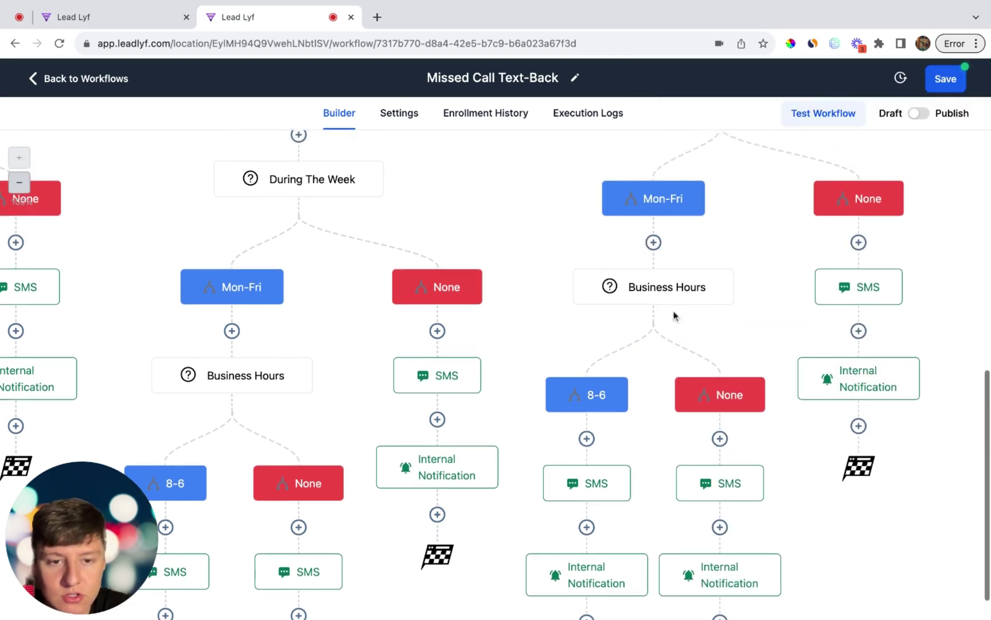
{"action": "scroll", "coordinate": [619, 377], "scroll_direction": "down", "scroll_amount": 2}
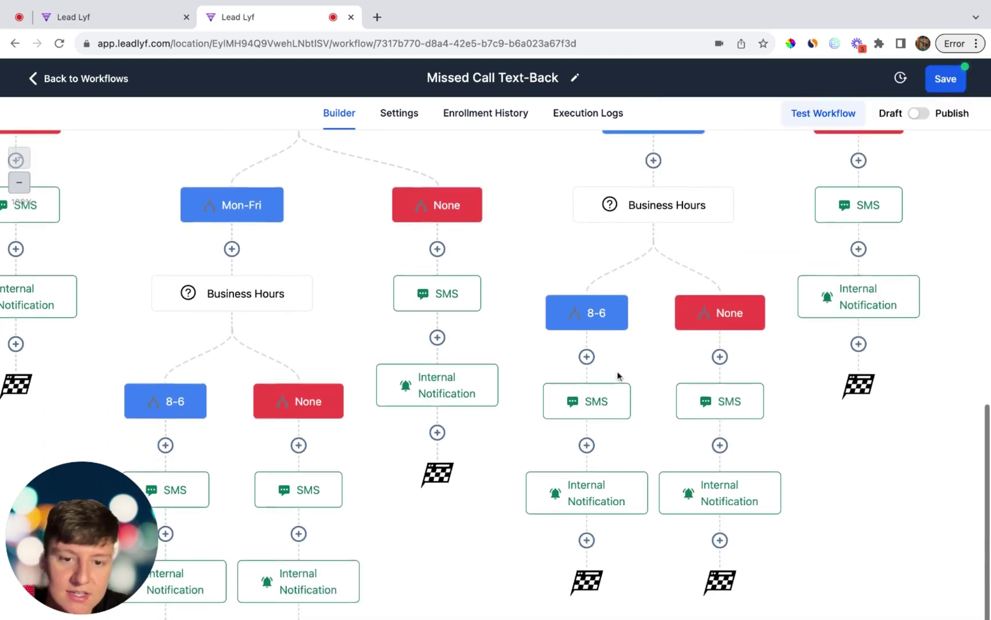
{"action": "left_click", "coordinate": [626, 380]}
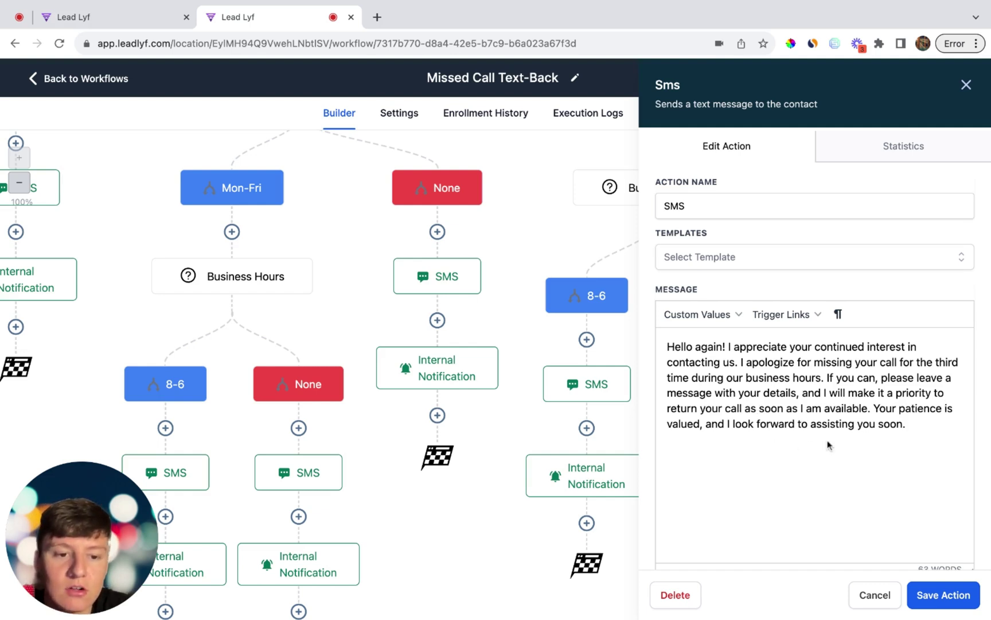
{"action": "left_click", "coordinate": [946, 594]}
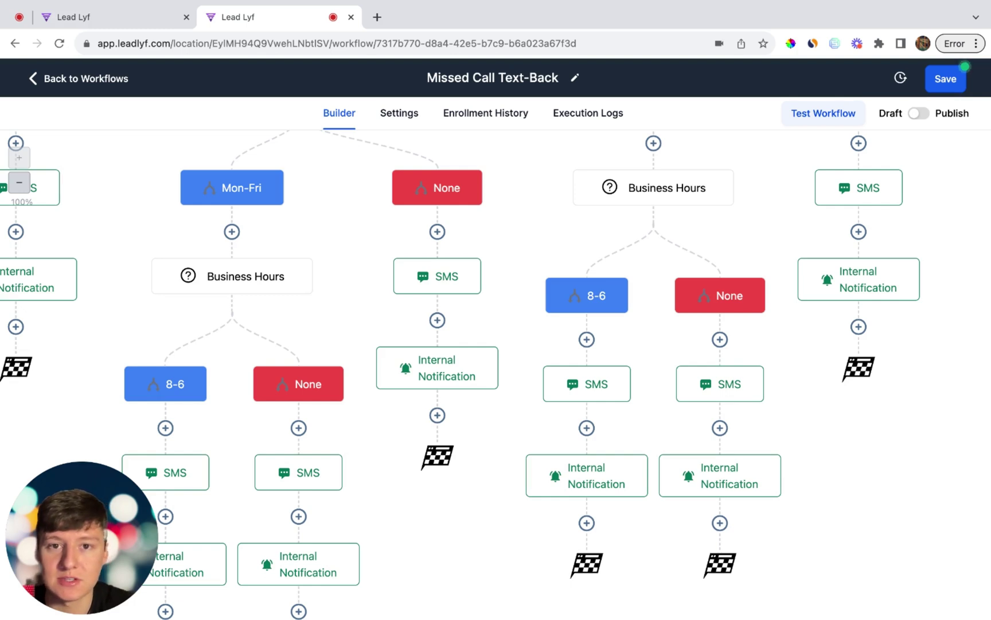
{"action": "left_click", "coordinate": [739, 384]}
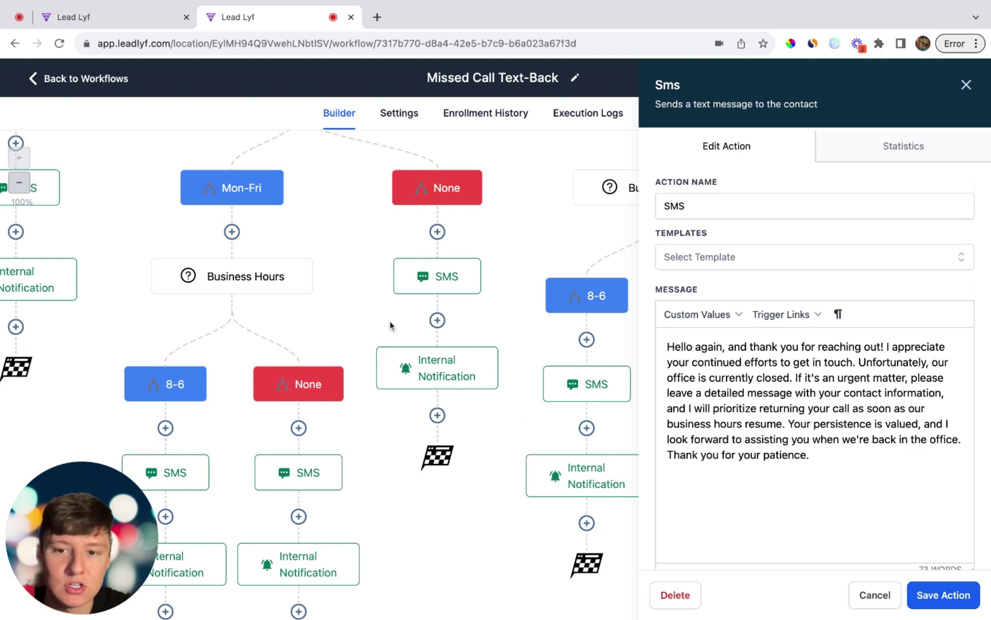
{"action": "scroll", "coordinate": [390, 325], "scroll_direction": "left", "scroll_amount": 3}
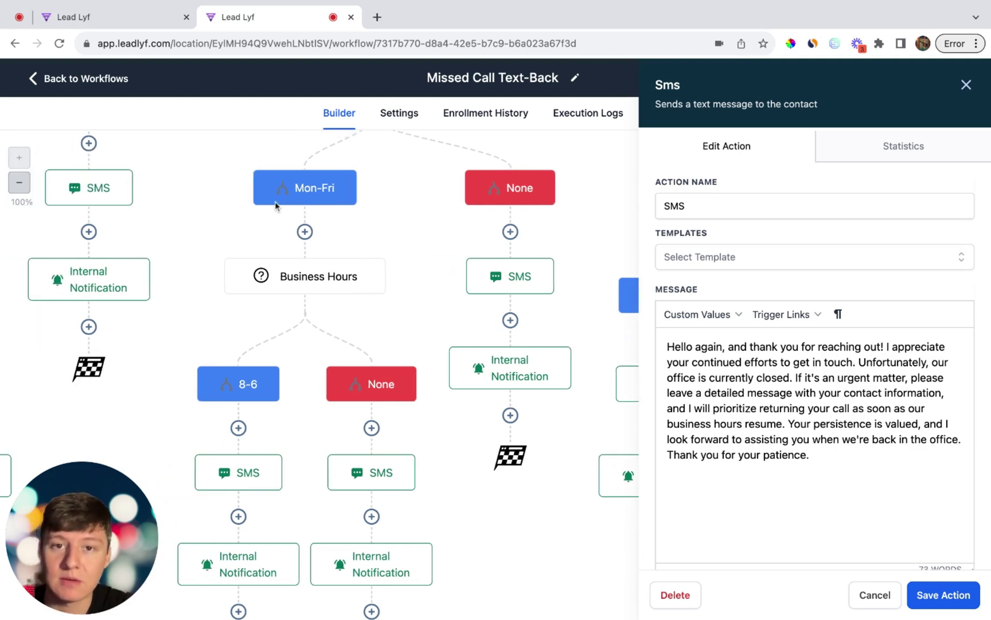
{"action": "left_click", "coordinate": [967, 85]}
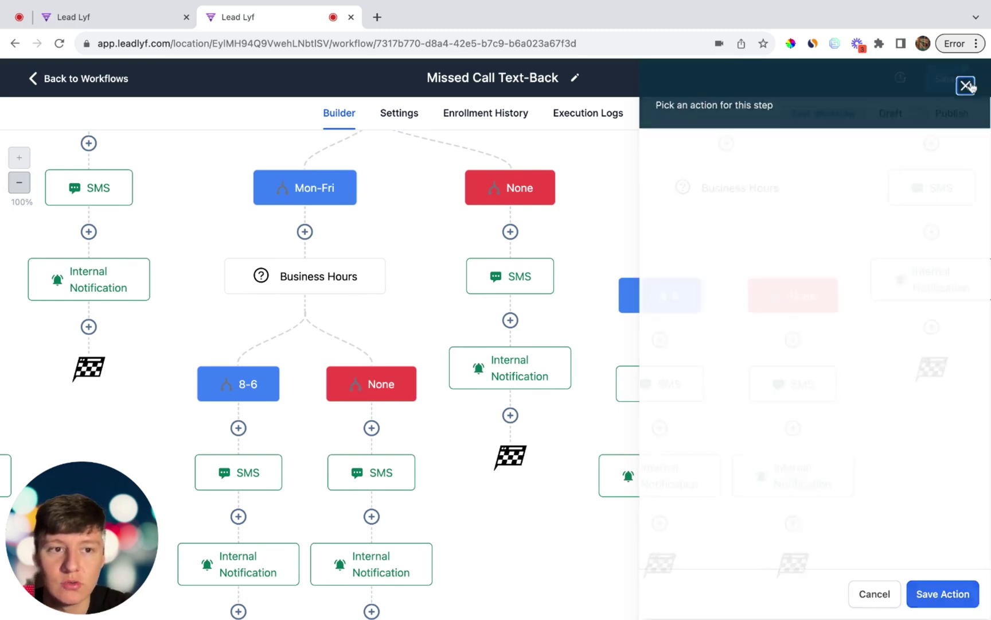
Step: Look over the 2nd and 3rd Missed Call paths between the workflow trigger and their business-hours branches
{"action": "scroll", "coordinate": [643, 280], "scroll_direction": "up", "scroll_amount": 6}
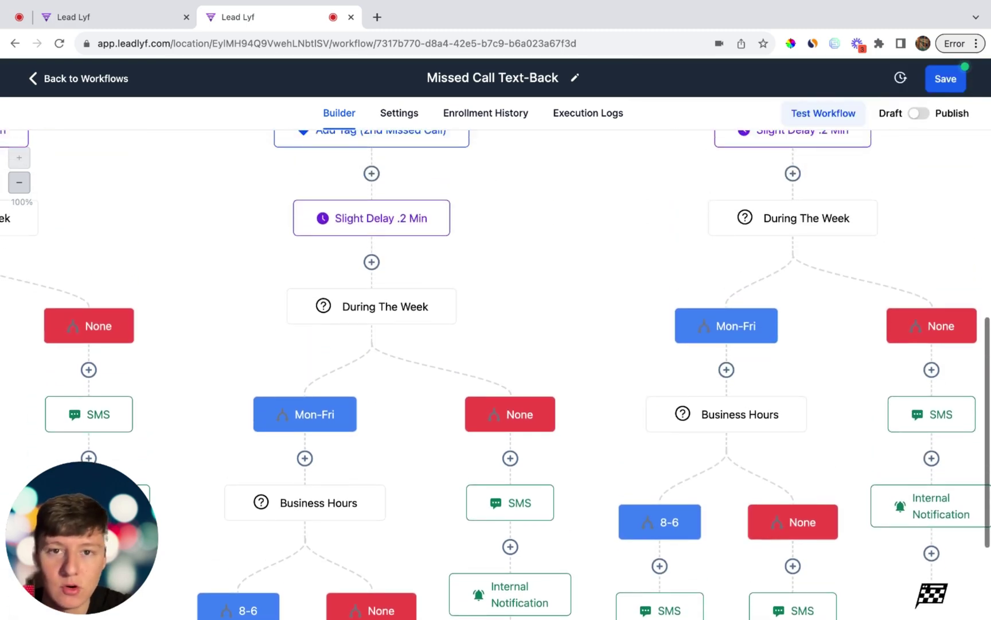
{"action": "scroll", "coordinate": [644, 280], "scroll_direction": "up", "scroll_amount": 4}
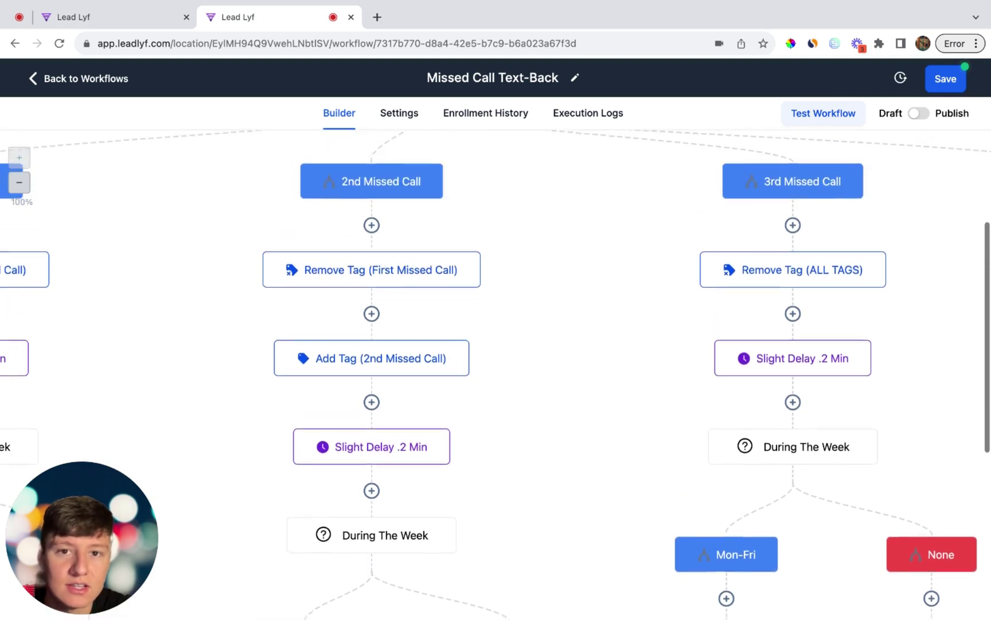
{"action": "scroll", "coordinate": [644, 280], "scroll_direction": "up", "scroll_amount": 2}
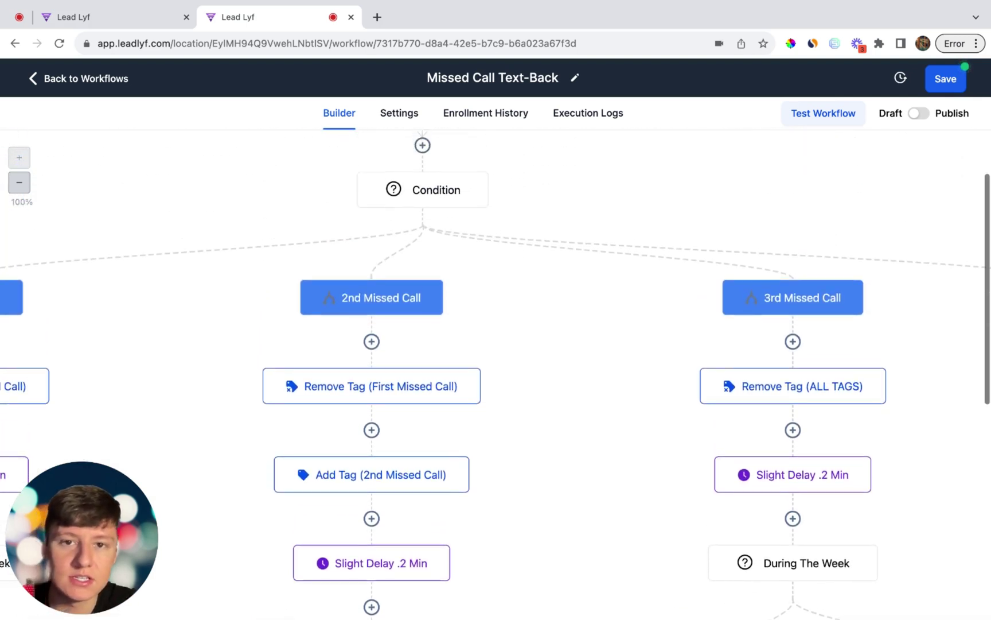
{"action": "scroll", "coordinate": [495, 373], "scroll_direction": "up", "scroll_amount": 2}
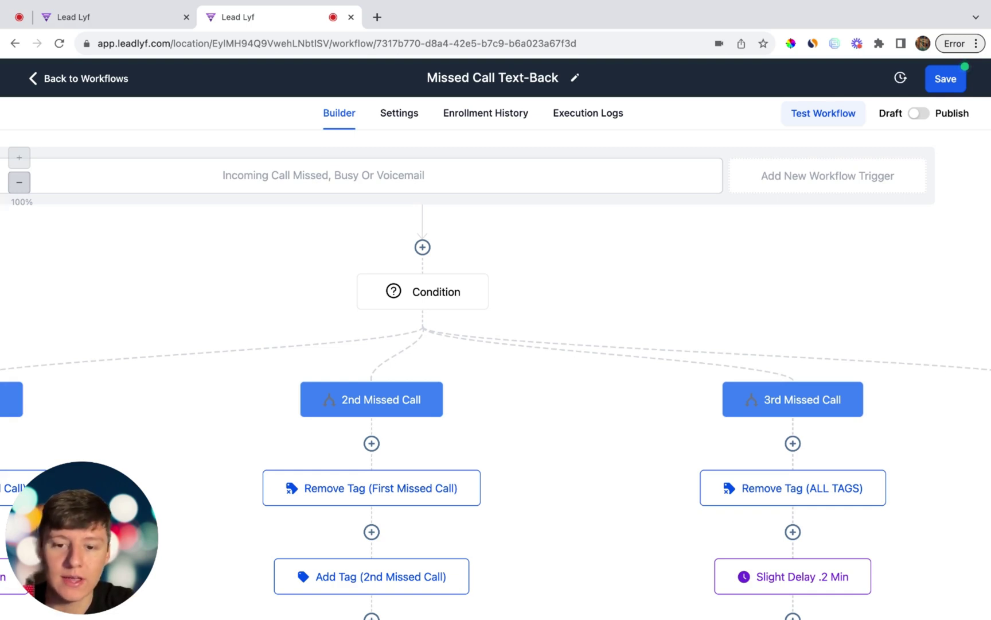
{"action": "scroll", "coordinate": [496, 373], "scroll_direction": "down", "scroll_amount": 5}
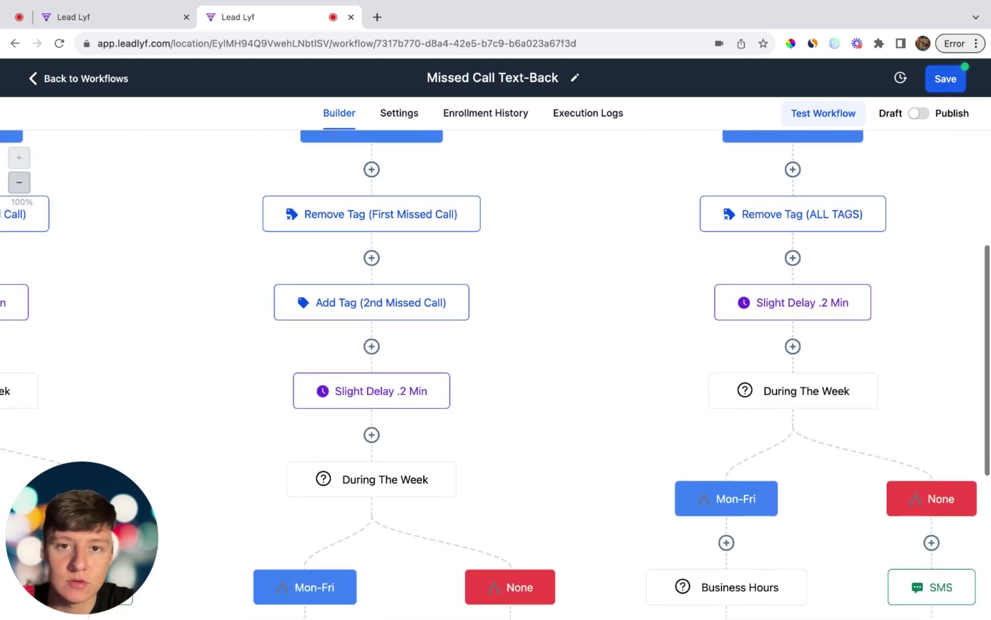
{"action": "scroll", "coordinate": [495, 373], "scroll_direction": "down", "scroll_amount": 5}
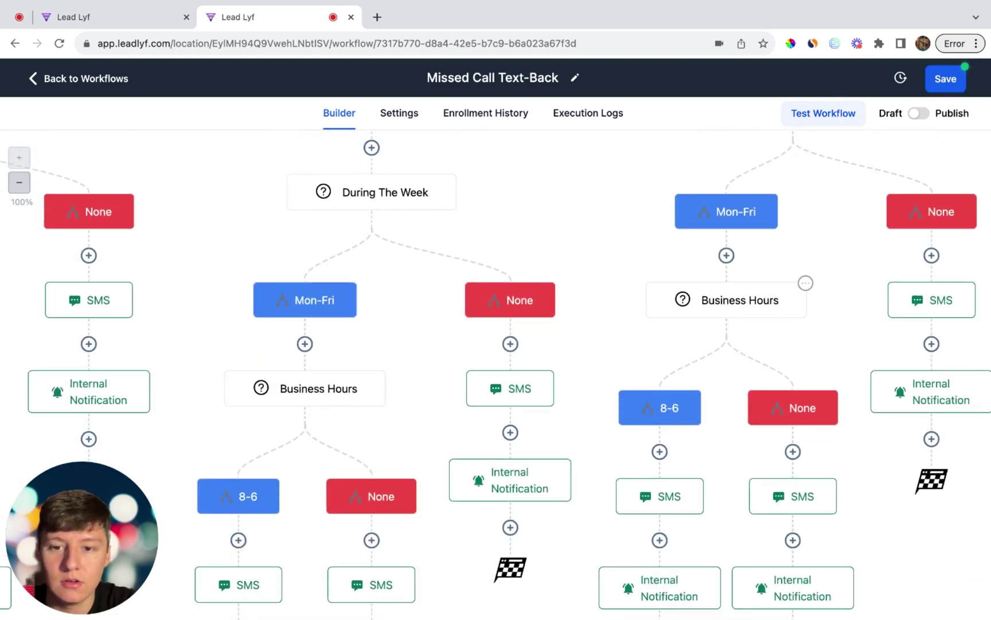
{"action": "scroll", "coordinate": [496, 372], "scroll_direction": "up", "scroll_amount": 10}
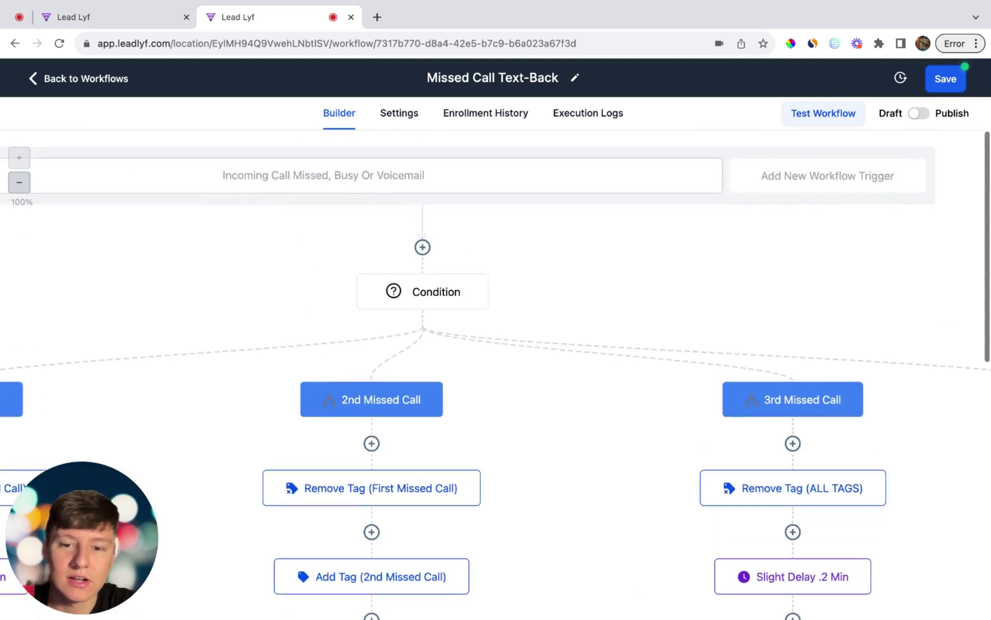